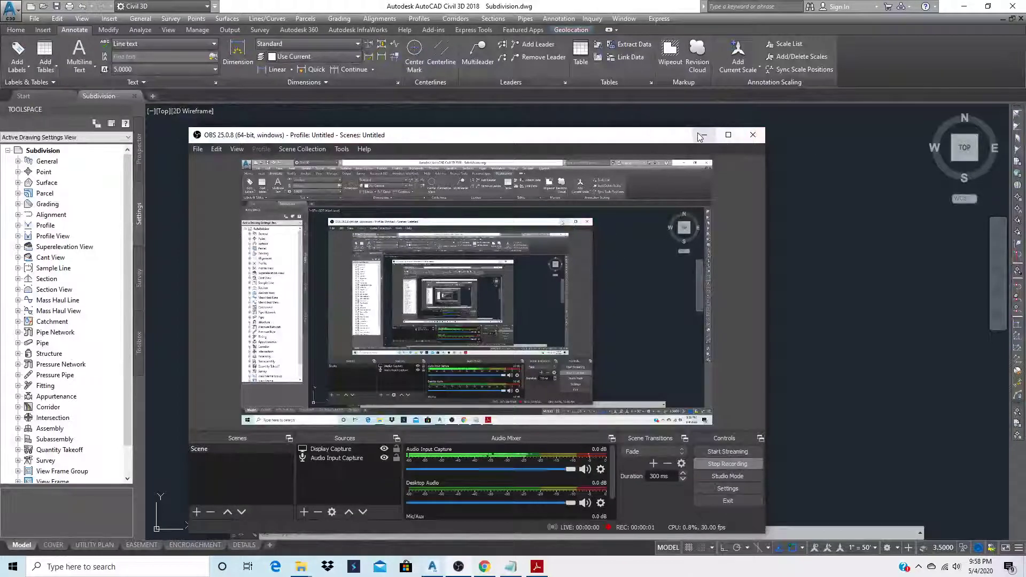
- Examine the Green Valley Road plan layout and the start of its profile view
{"action": "left_click", "coordinate": [704, 135]}
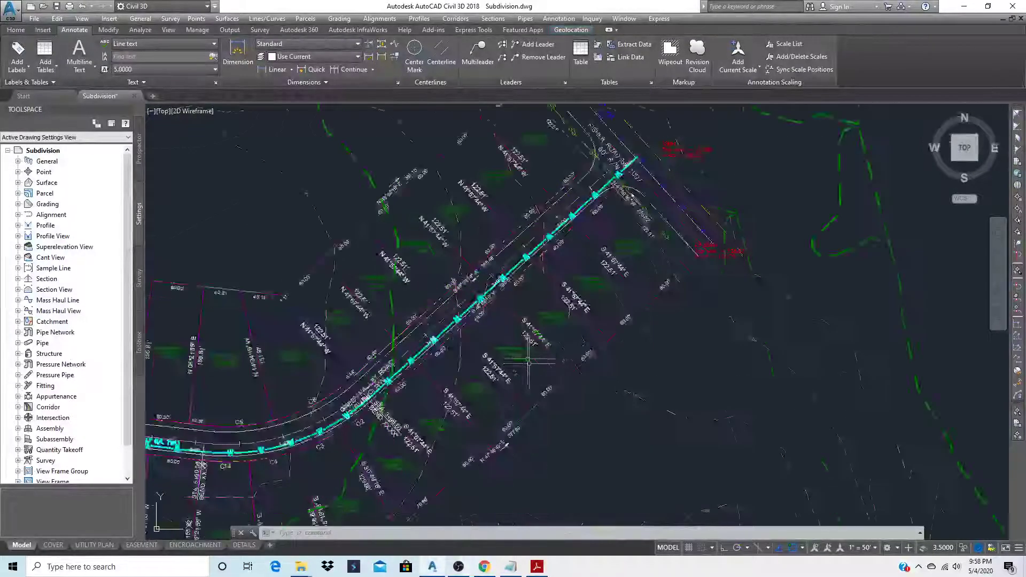
{"action": "scroll", "coordinate": [531, 360], "scroll_direction": "up", "scroll_amount": 6}
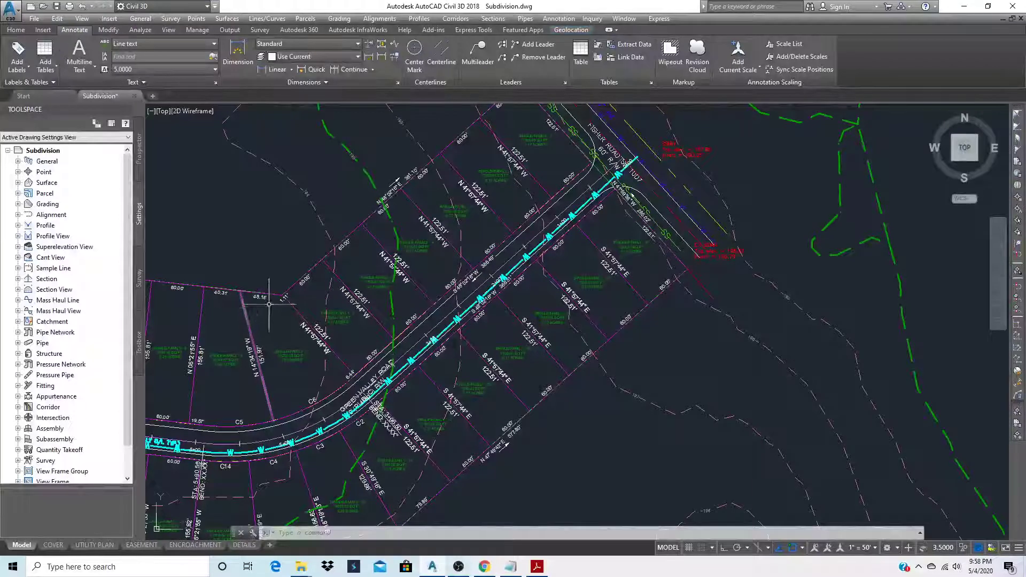
{"action": "scroll", "coordinate": [455, 289], "scroll_direction": "down", "scroll_amount": 10}
{"action": "scroll", "coordinate": [411, 273], "scroll_direction": "up", "scroll_amount": 10}
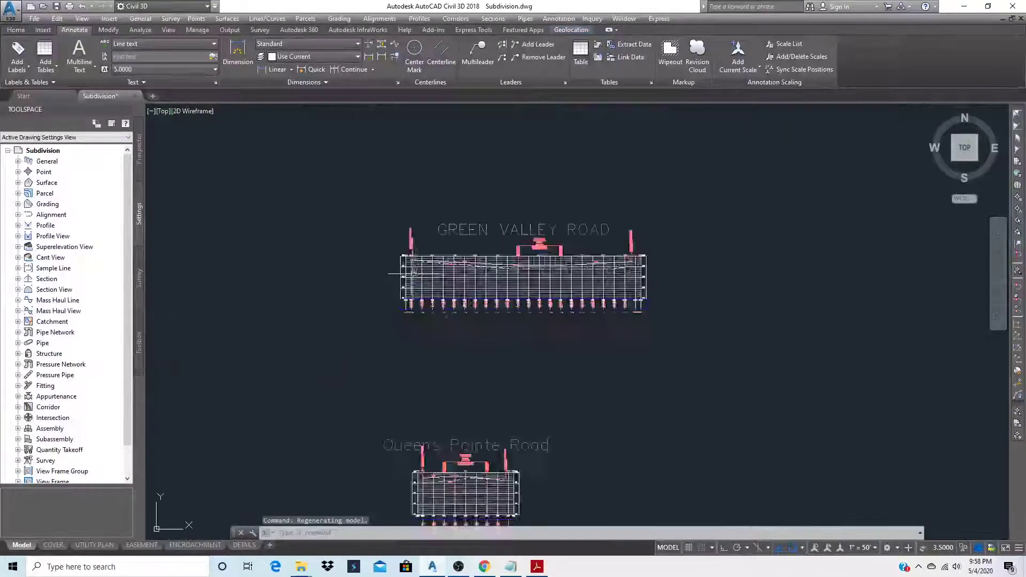
{"action": "scroll", "coordinate": [404, 272], "scroll_direction": "up", "scroll_amount": 4}
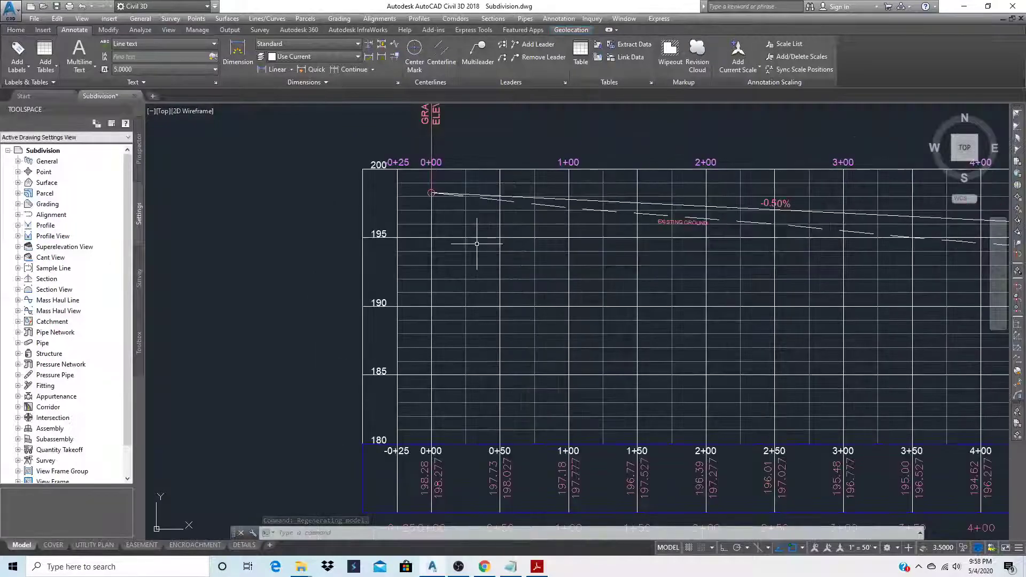
{"action": "scroll", "coordinate": [476, 244], "scroll_direction": "down", "scroll_amount": 6}
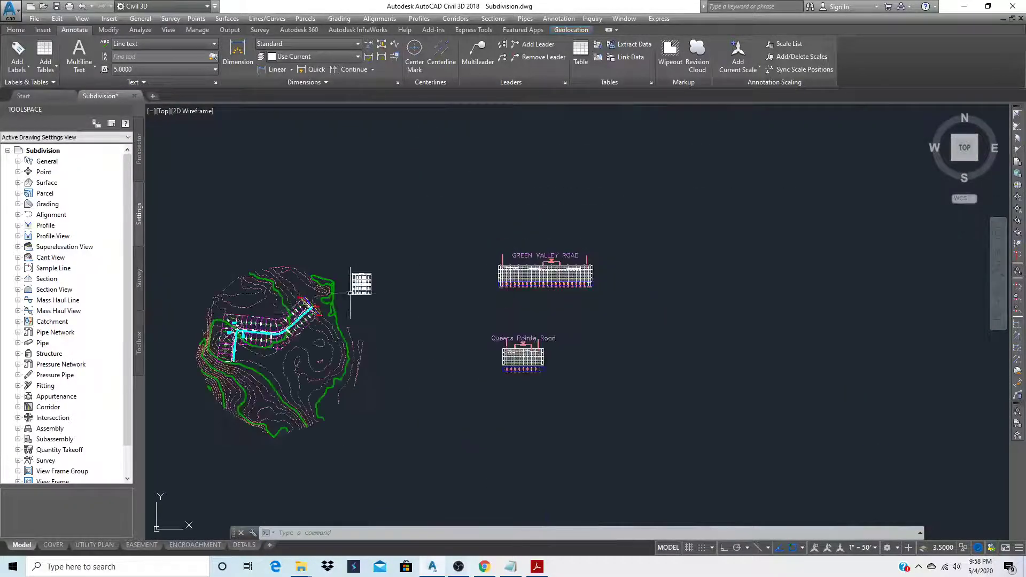
- Measure the distance from the Fisher Road centreline at station 0+00 perpendicular to the parallel line northeast of it
{"action": "scroll", "coordinate": [315, 302], "scroll_direction": "up", "scroll_amount": 10}
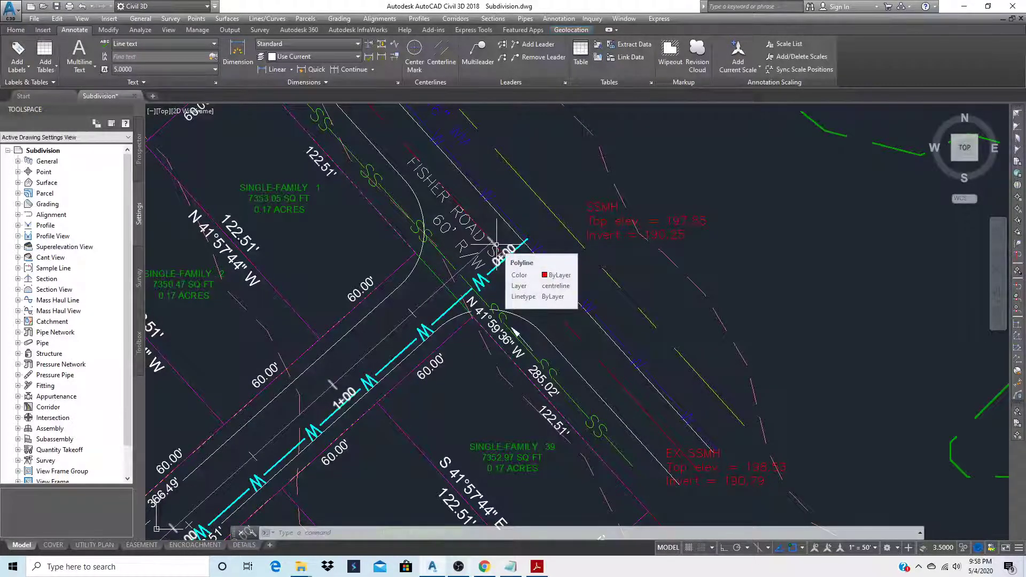
{"action": "type", "text": "ist"}
{"action": "key", "text": "Return"}
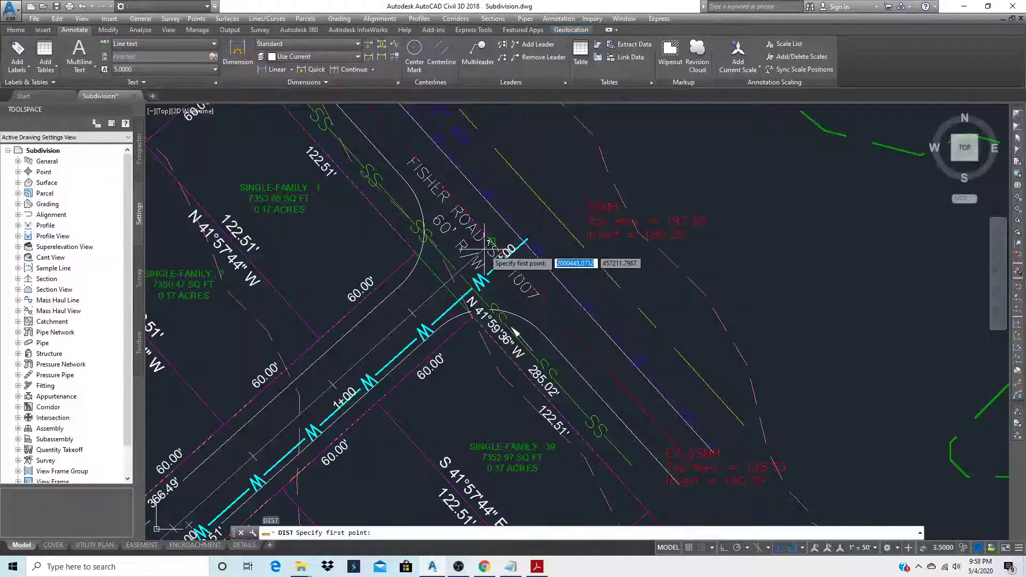
{"action": "left_click", "coordinate": [497, 249]}
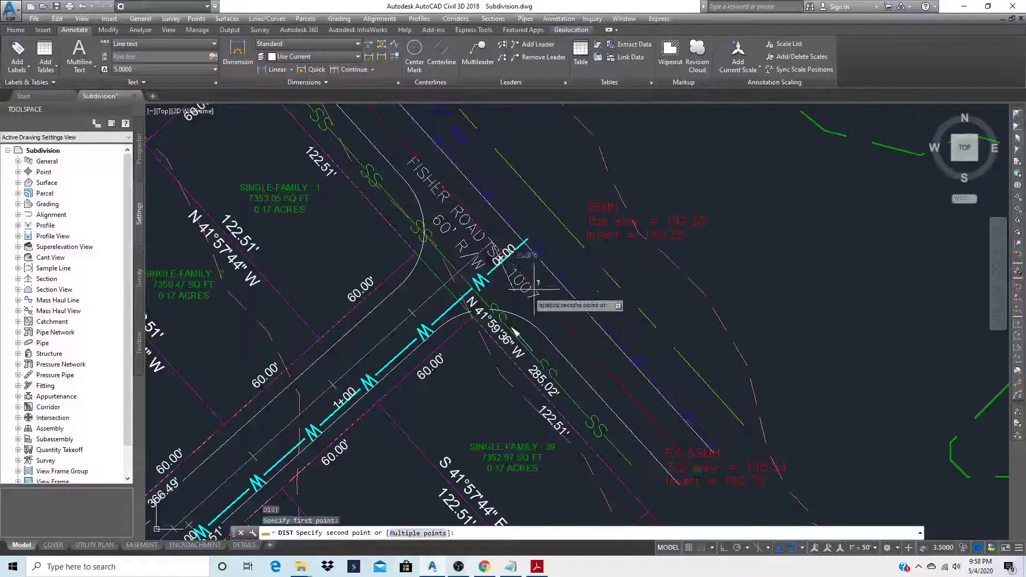
{"action": "right_click", "coordinate": [492, 226], "text": "shift"}
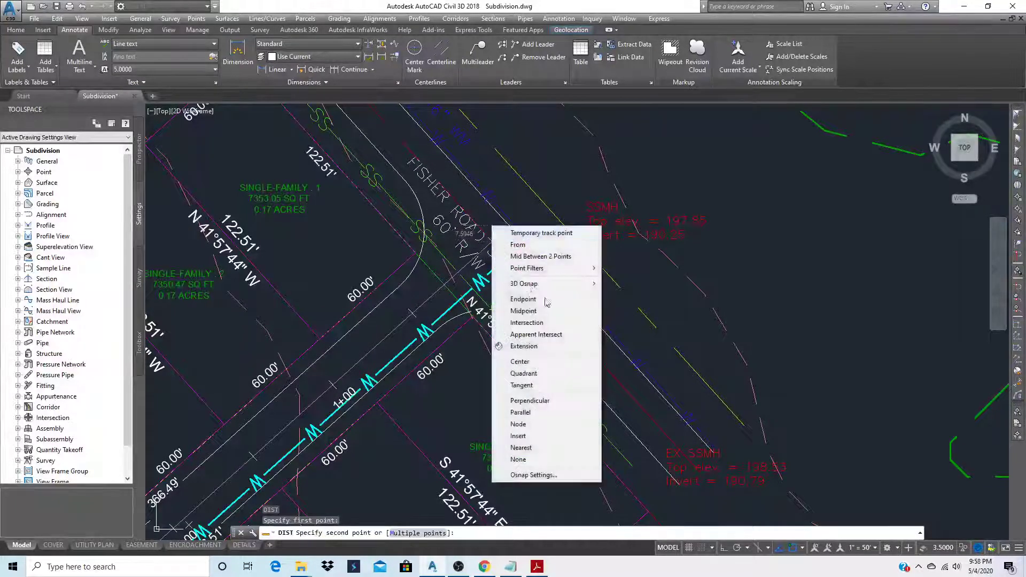
{"action": "left_click", "coordinate": [532, 400]}
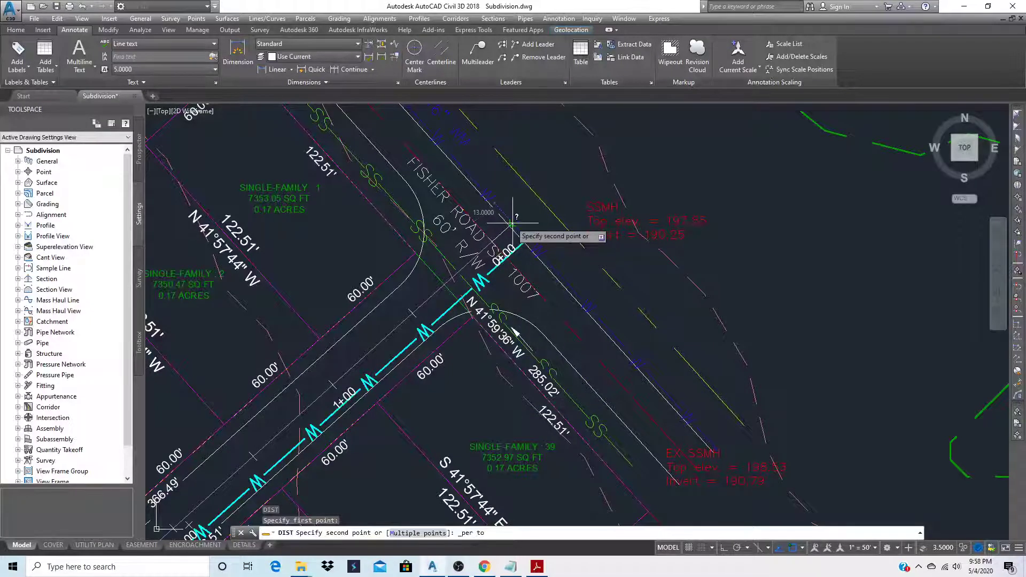
{"action": "scroll", "coordinate": [512, 220], "scroll_direction": "up", "scroll_amount": 2}
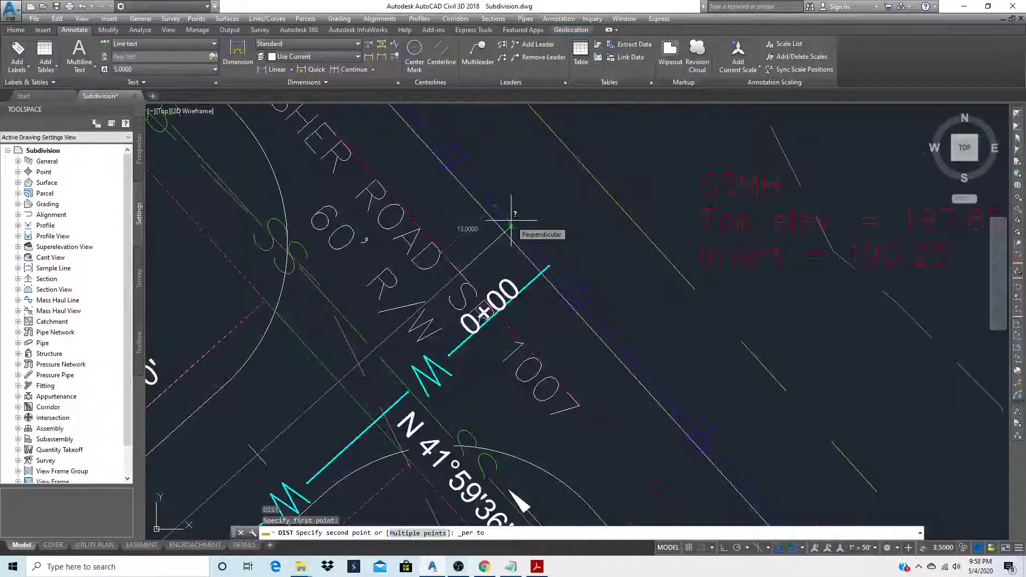
{"action": "left_click", "coordinate": [522, 222]}
- Check the vertical distance between the 185 and 190 elevation gridlines on the Green Valley Road profile with DIST
{"action": "scroll", "coordinate": [442, 243], "scroll_direction": "down", "scroll_amount": 6}
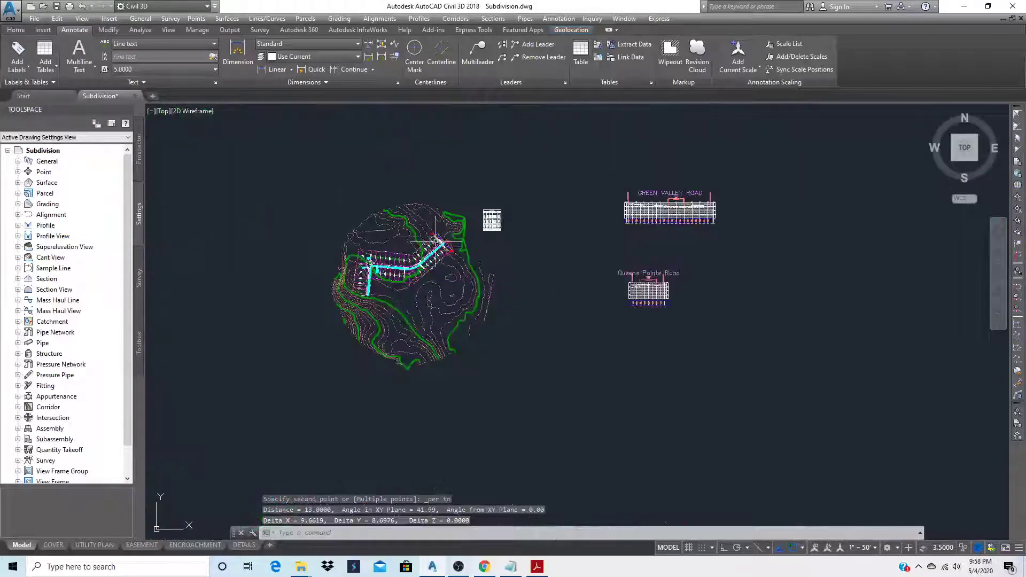
{"action": "scroll", "coordinate": [680, 201], "scroll_direction": "up", "scroll_amount": 3}
{"action": "scroll", "coordinate": [680, 200], "scroll_direction": "up", "scroll_amount": 3}
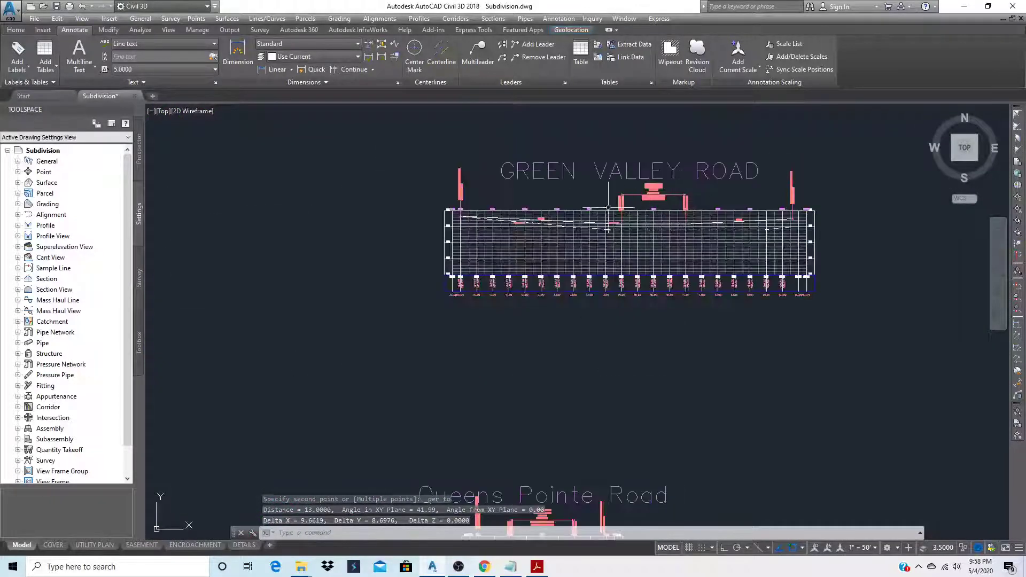
{"action": "scroll", "coordinate": [452, 372], "scroll_direction": "up", "scroll_amount": 4}
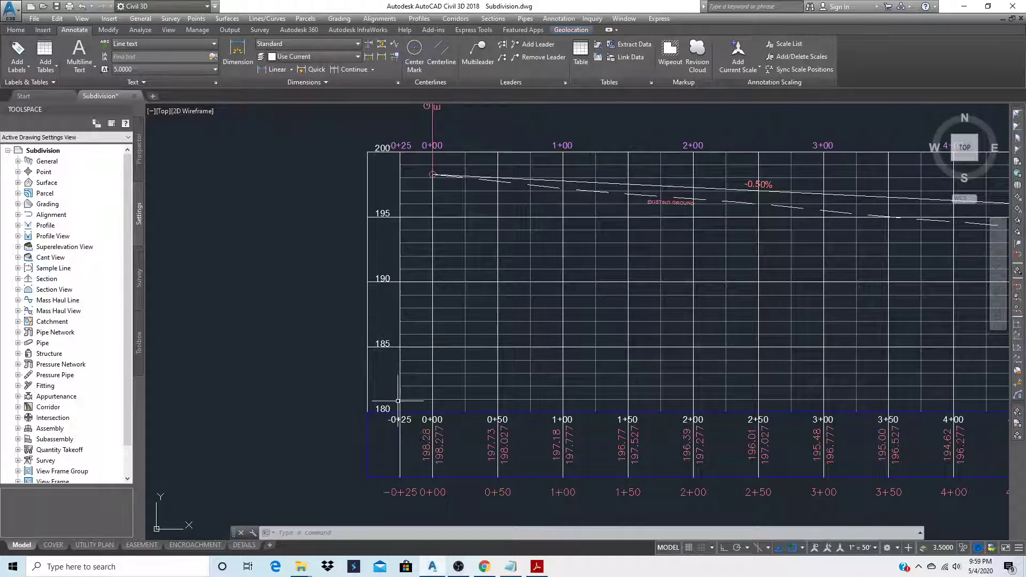
{"action": "scroll", "coordinate": [398, 401], "scroll_direction": "up", "scroll_amount": 4}
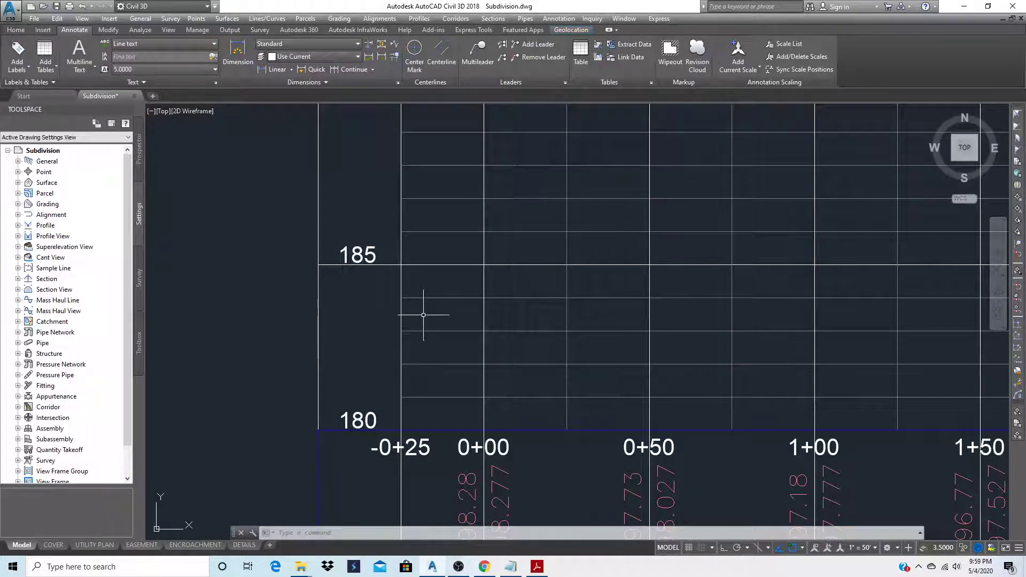
{"action": "type", "text": "ist"}
{"action": "key", "text": "Return"}
{"action": "scroll", "coordinate": [389, 321], "scroll_direction": "down", "scroll_amount": 2}
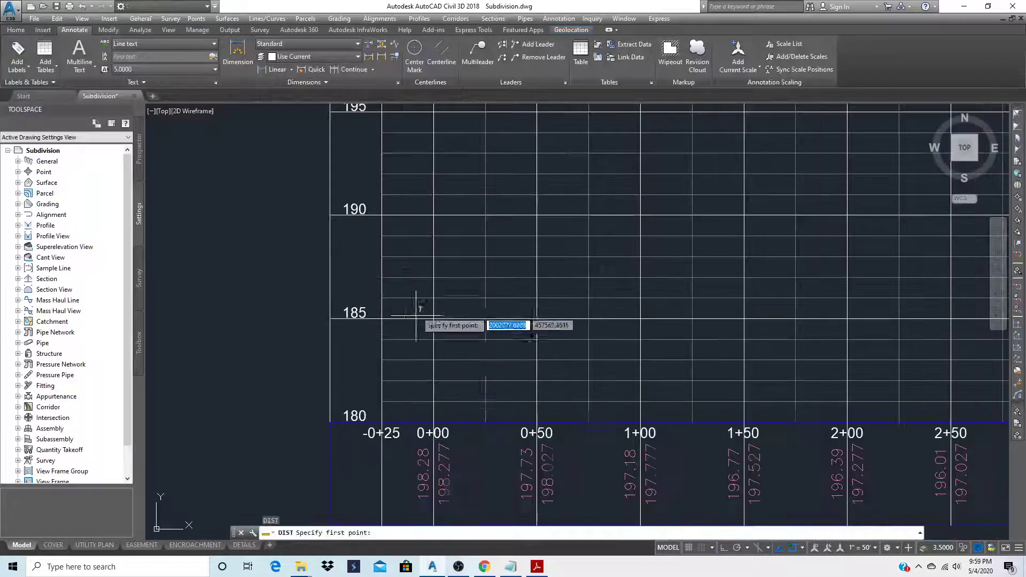
{"action": "left_click", "coordinate": [389, 321]}
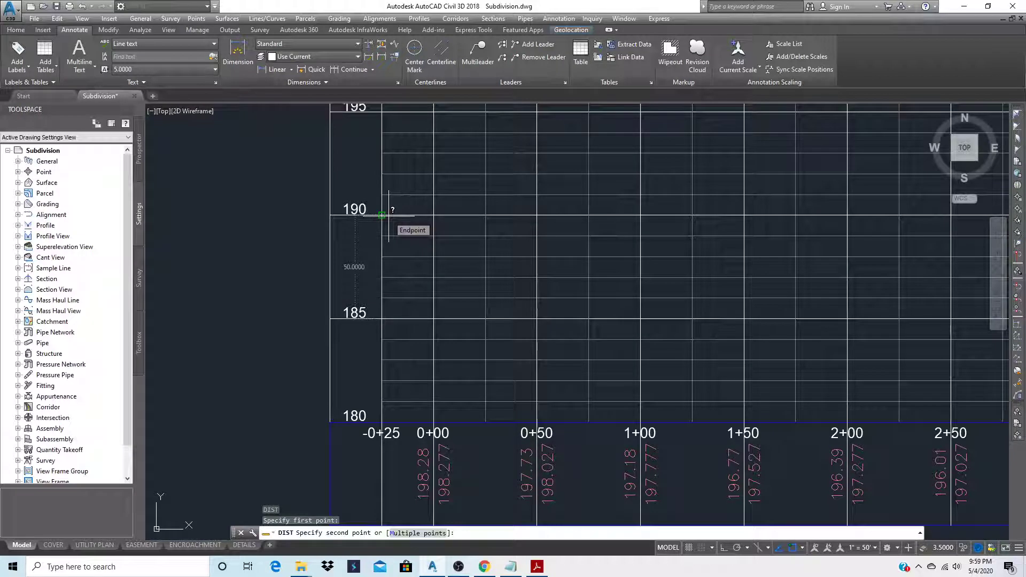
{"action": "key", "text": "Escape"}
- Create a new layer named PROFILE WATER
{"action": "scroll", "coordinate": [230, 339], "scroll_direction": "down", "scroll_amount": 5}
{"action": "scroll", "coordinate": [353, 224], "scroll_direction": "up", "scroll_amount": 4}
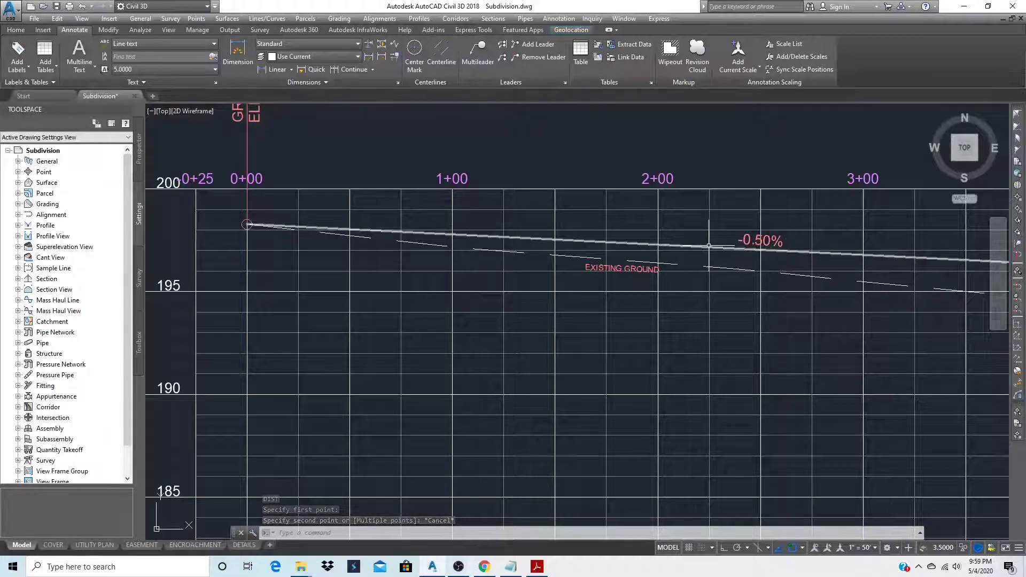
{"action": "left_click", "coordinate": [15, 30]}
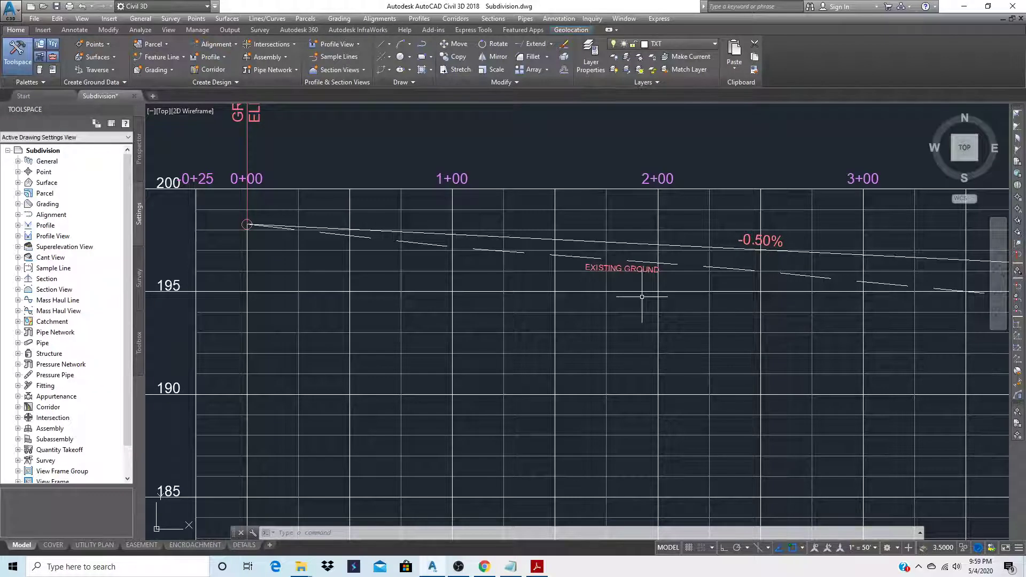
{"action": "mouse_move", "coordinate": [642, 297]}
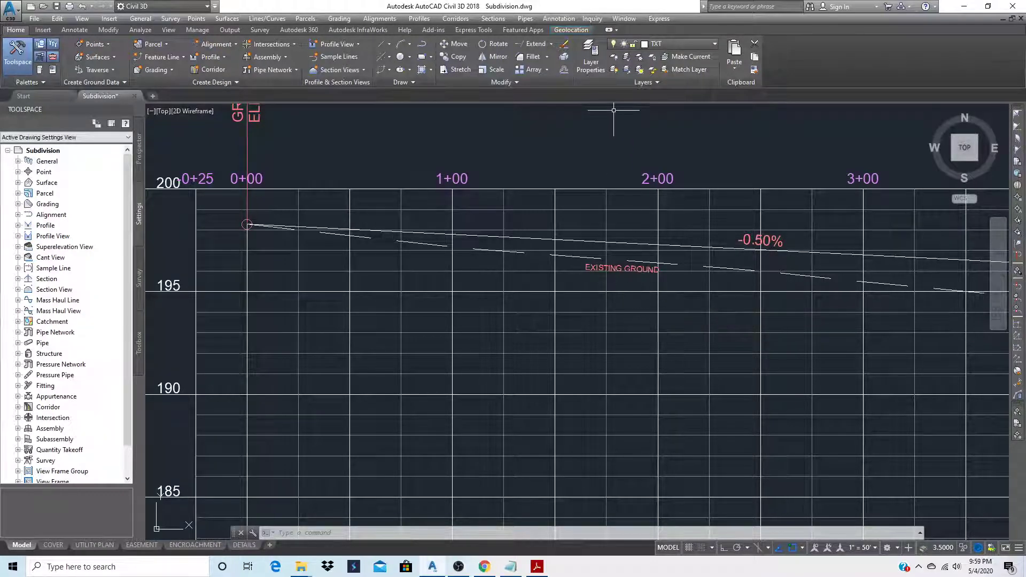
{"action": "left_click", "coordinate": [587, 56]}
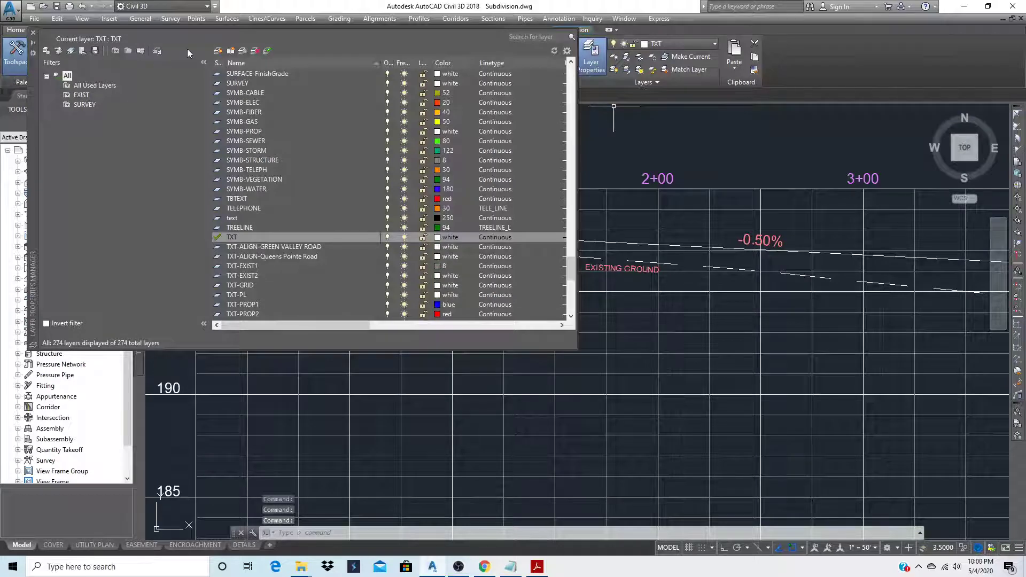
{"action": "left_click", "coordinate": [216, 54]}
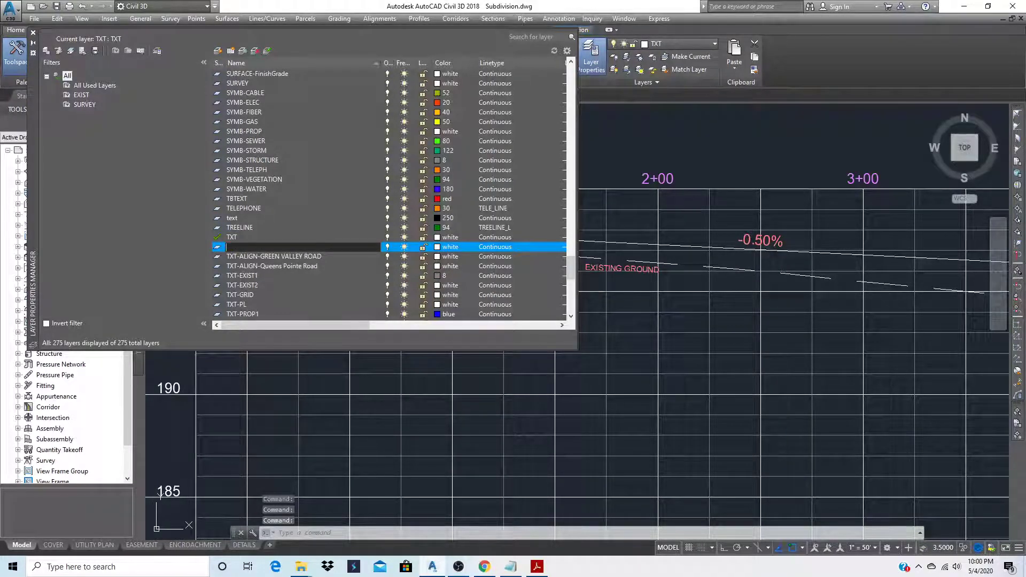
{"action": "type", "text": "pl"}
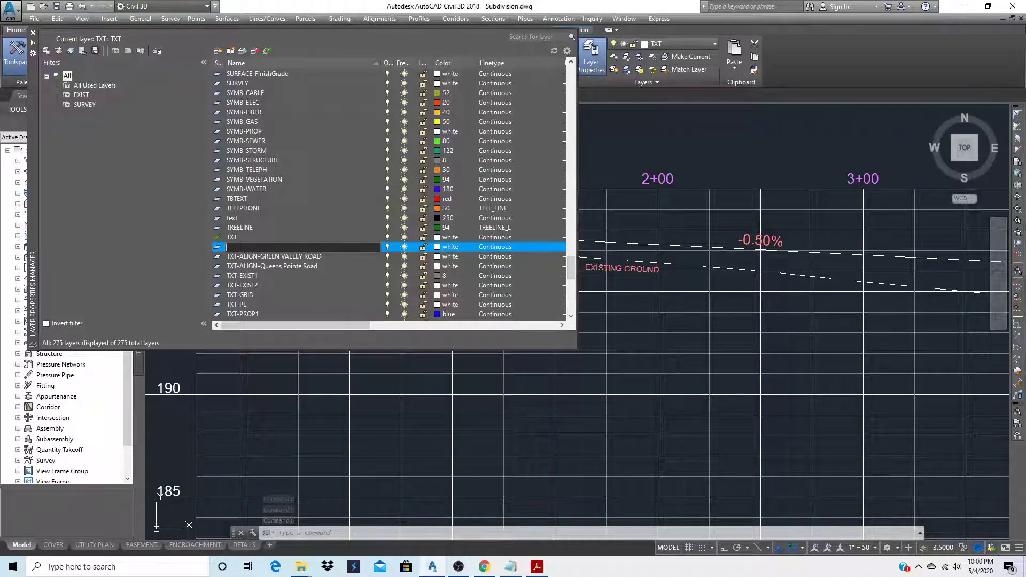
{"action": "type", "text": "Pl"}
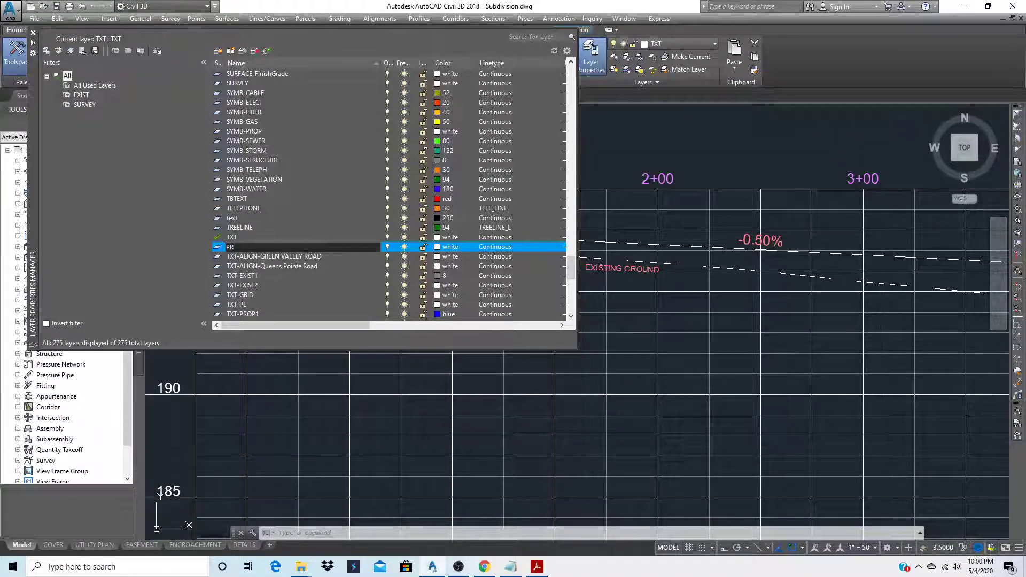
{"action": "type", "text": "OFILE"}
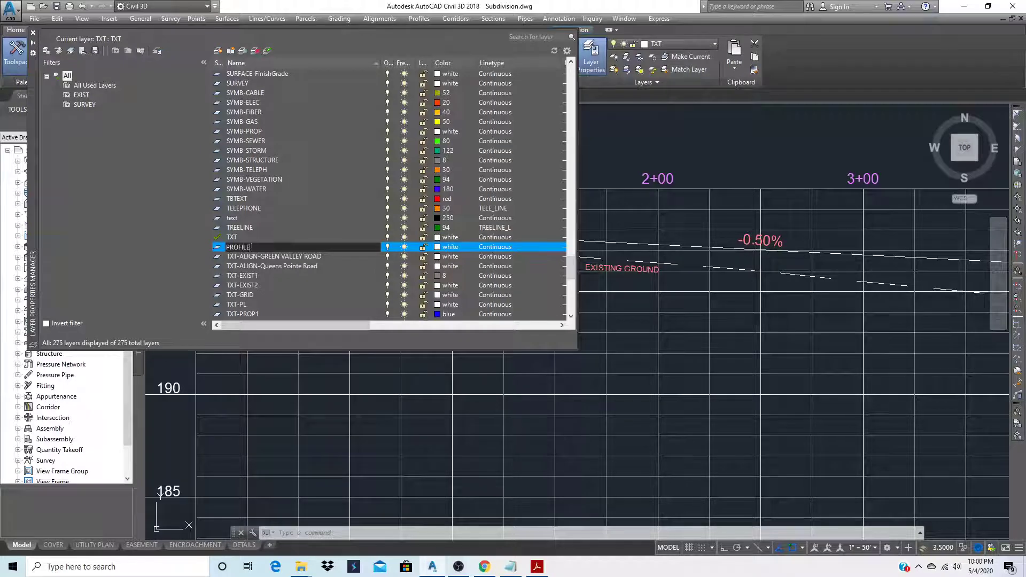
{"action": "type", "text": " WA"}
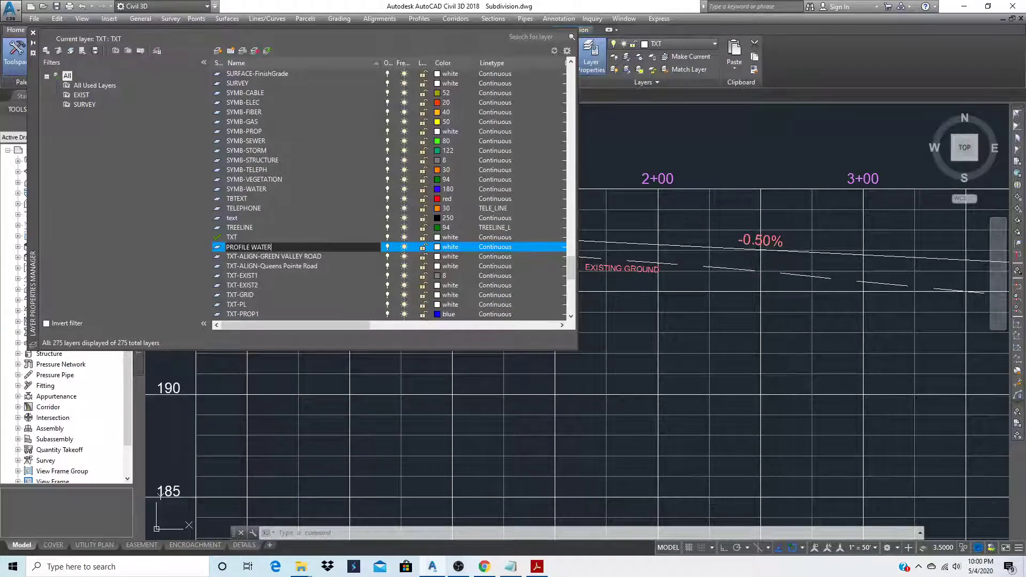
{"action": "type", "text": "TER"}
- Set the PROFILE WATER layer's color to cyan and make it the current layer
{"action": "left_click", "coordinate": [443, 247]}
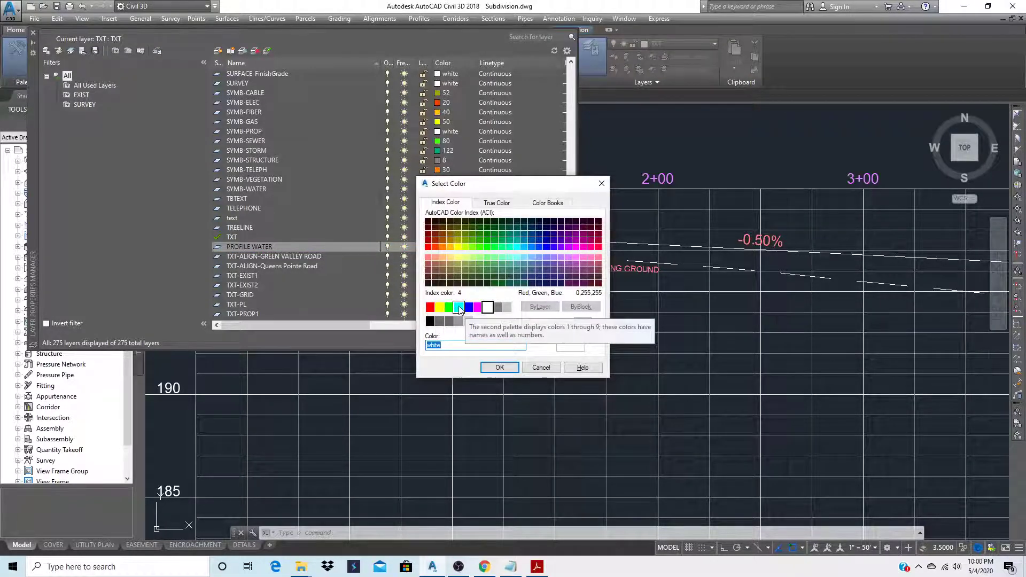
{"action": "left_click", "coordinate": [459, 308]}
{"action": "left_click", "coordinate": [500, 368]}
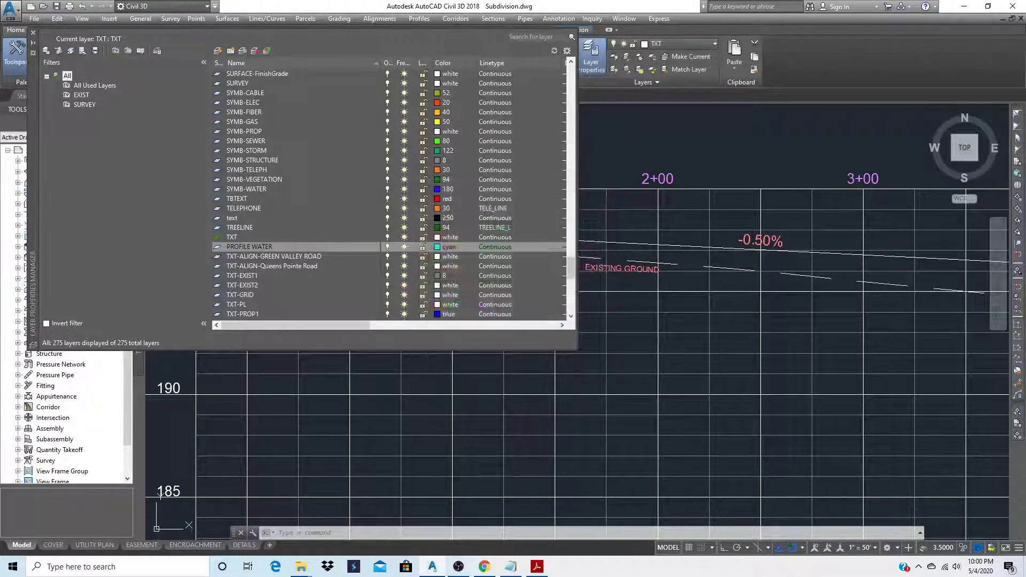
{"action": "double_click", "coordinate": [218, 248]}
{"action": "left_click", "coordinate": [32, 32]}
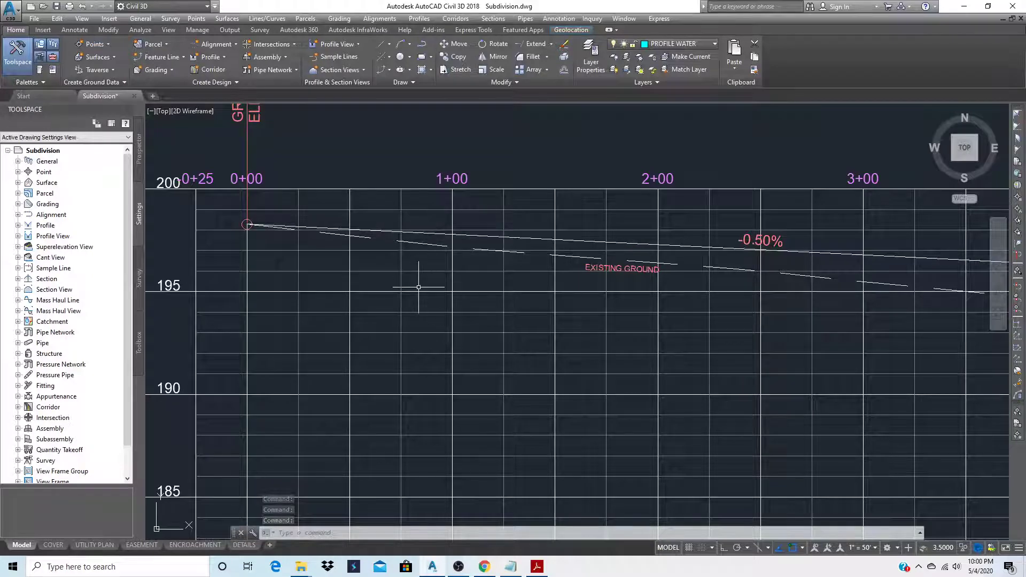
- Try to offset the -0.50% profile line of Green Valley Road downward by 35
{"action": "type", "text": "o"}
{"action": "key", "text": "Return"}
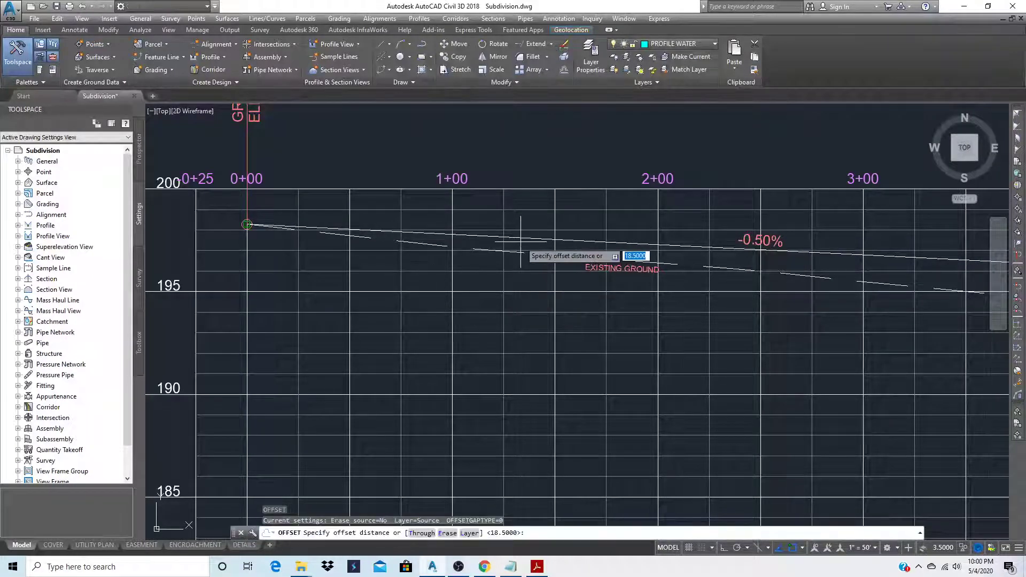
{"action": "type", "text": "35"}
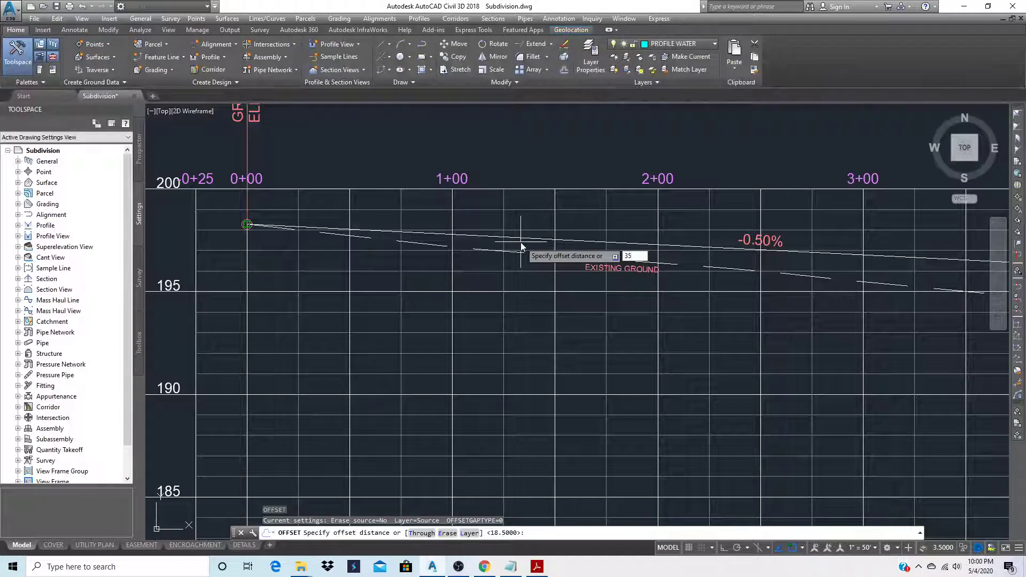
{"action": "key", "text": "Return"}
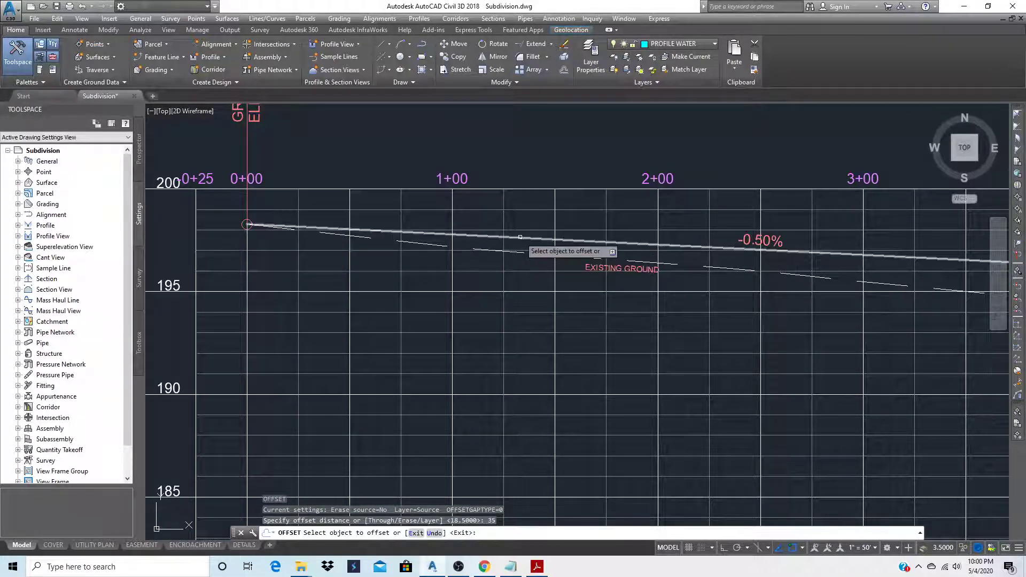
{"action": "left_click", "coordinate": [520, 237]}
{"action": "left_click", "coordinate": [521, 299]}
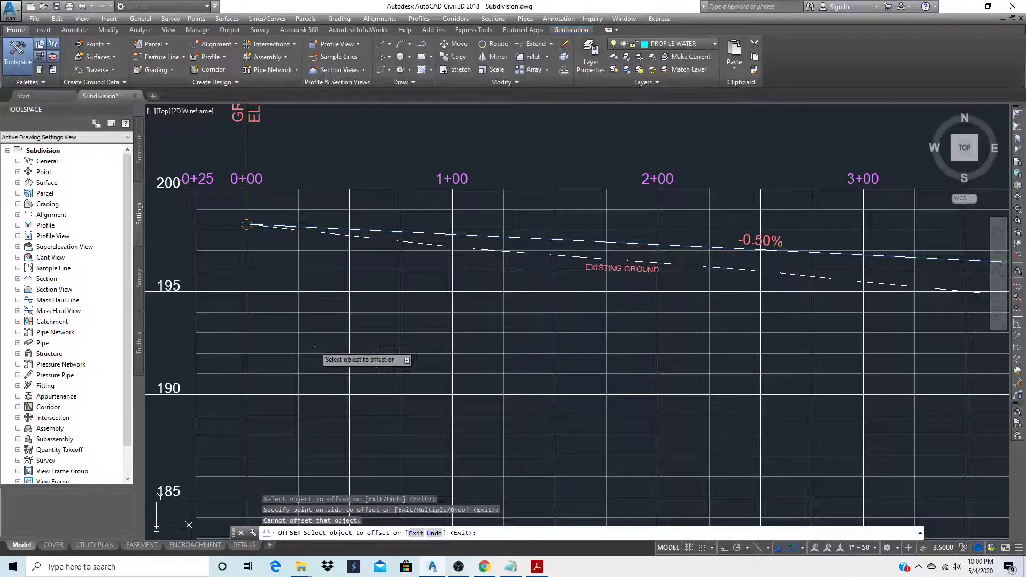
{"action": "key", "text": "Escape"}
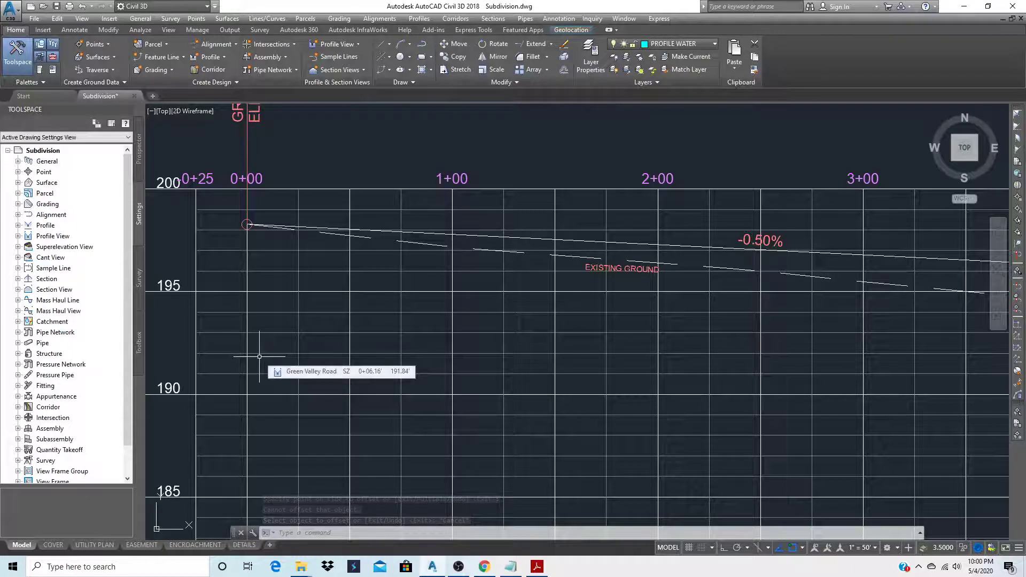
- Draw a polyline along the finished grade from the grade break at station 0+00 to the curve start at 5+00
{"action": "type", "text": "pl"}
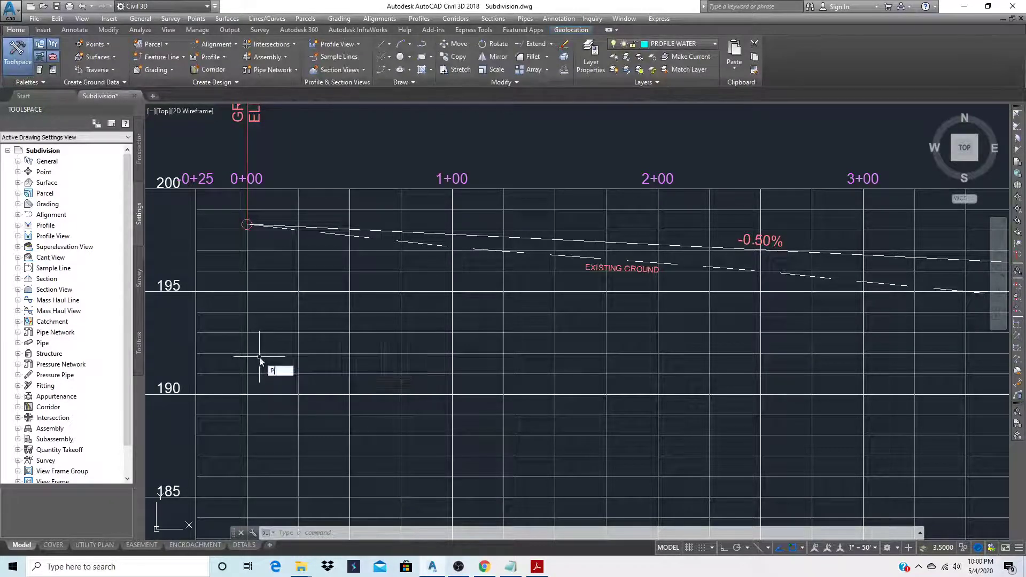
{"action": "key", "text": "Return"}
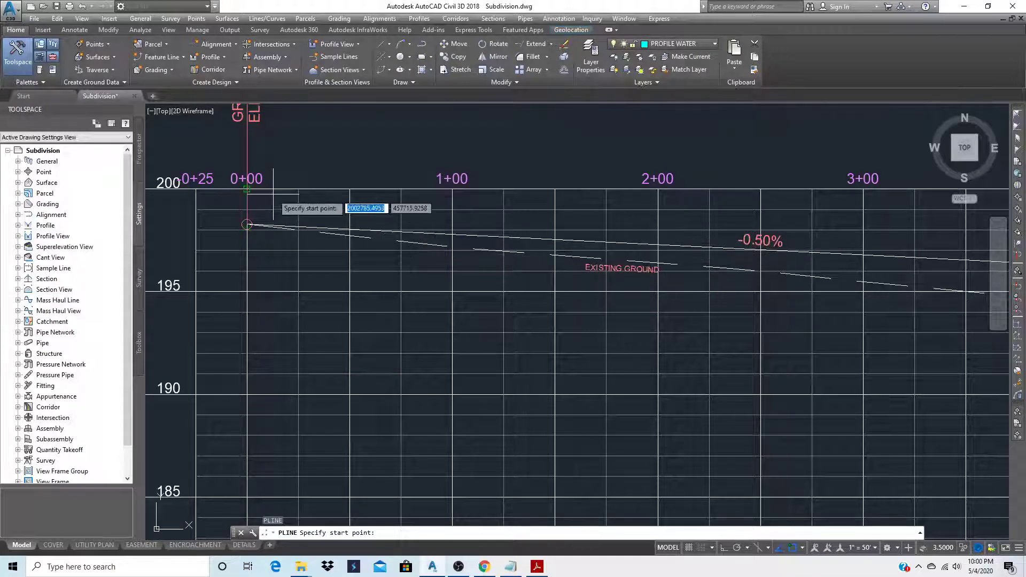
{"action": "scroll", "coordinate": [296, 219], "scroll_direction": "up", "scroll_amount": 4}
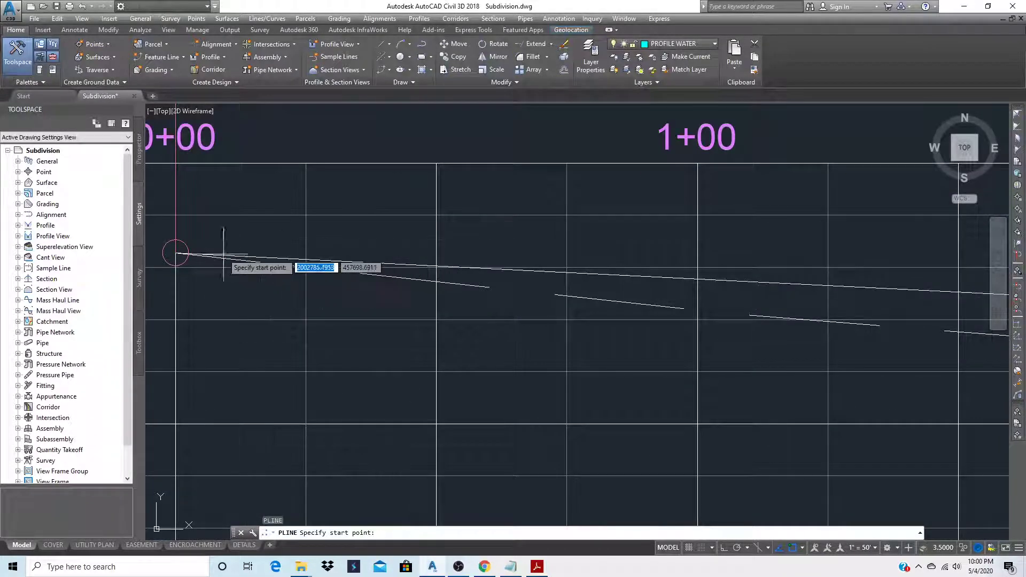
{"action": "scroll", "coordinate": [223, 254], "scroll_direction": "up", "scroll_amount": 1}
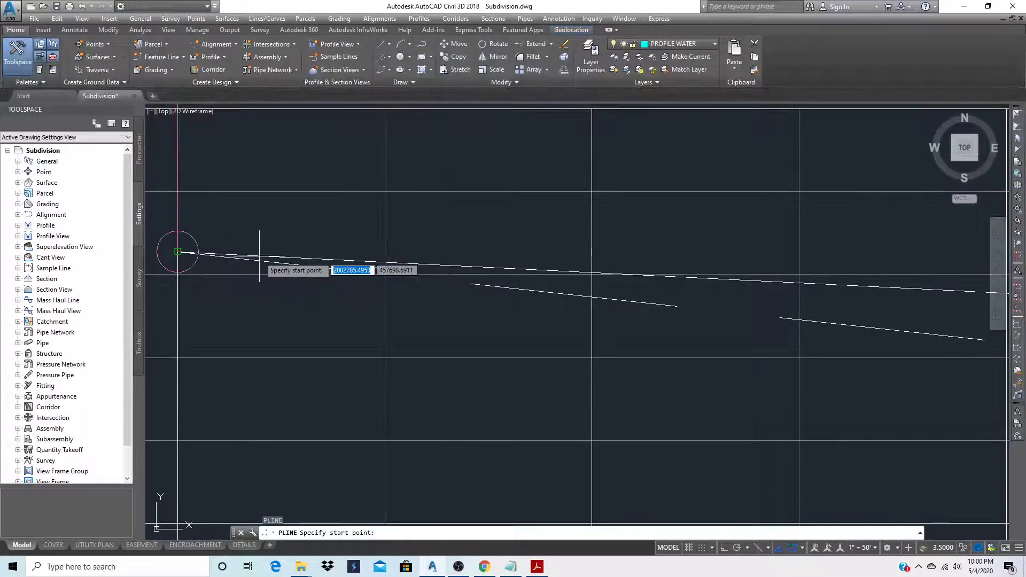
{"action": "left_click", "coordinate": [177, 251]}
{"action": "scroll", "coordinate": [198, 292], "scroll_direction": "down", "scroll_amount": 3}
{"action": "scroll", "coordinate": [736, 334], "scroll_direction": "up", "scroll_amount": 3}
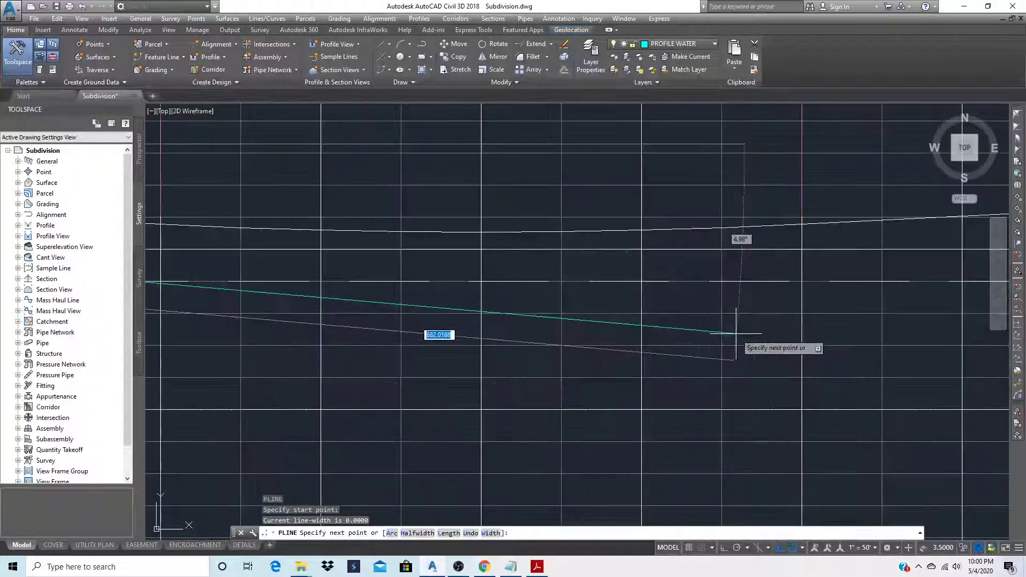
{"action": "scroll", "coordinate": [641, 417], "scroll_direction": "down", "scroll_amount": 3}
{"action": "scroll", "coordinate": [305, 347], "scroll_direction": "up", "scroll_amount": 3}
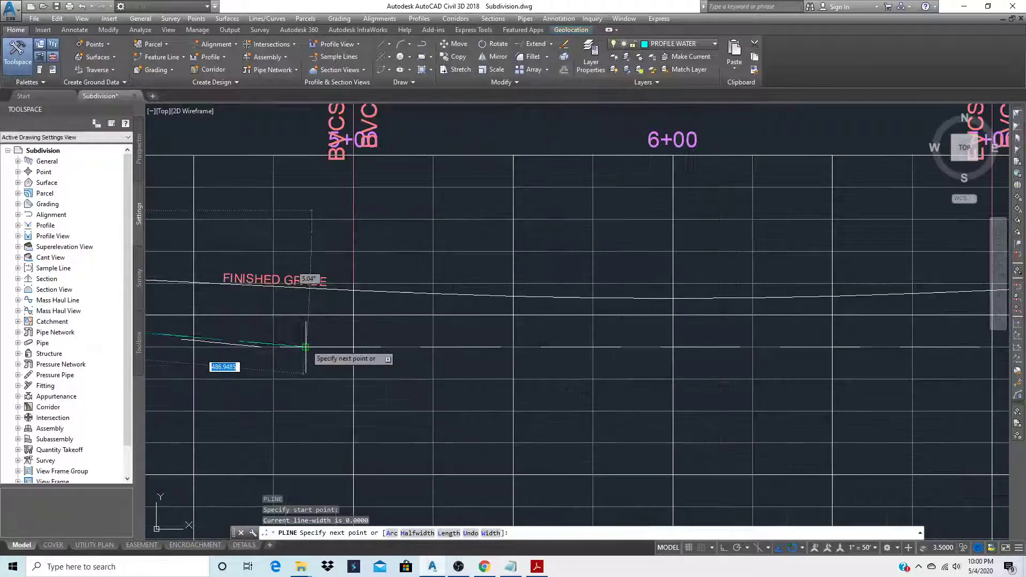
{"action": "scroll", "coordinate": [305, 347], "scroll_direction": "up", "scroll_amount": 2}
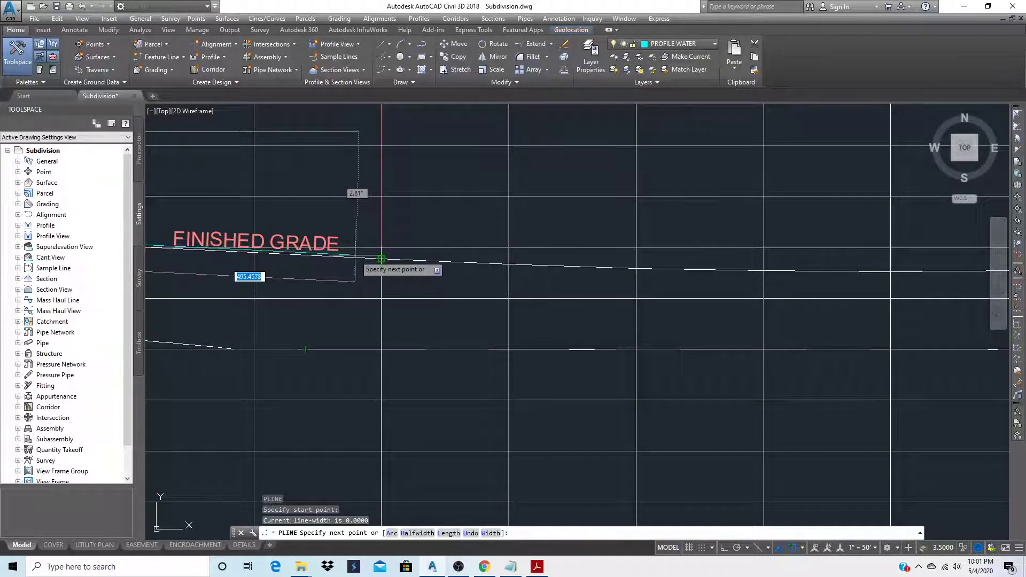
{"action": "left_click", "coordinate": [381, 259]}
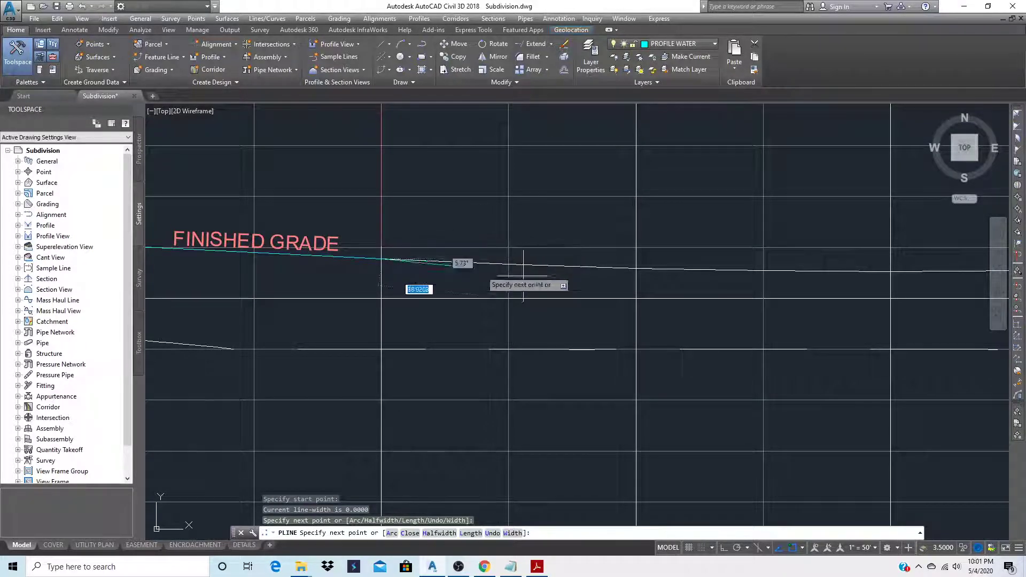
- Continue the polyline with a three-point arc through the vertical curve's midpoint at station 6+00 to its end at 7+00
{"action": "left_click", "coordinate": [392, 533]}
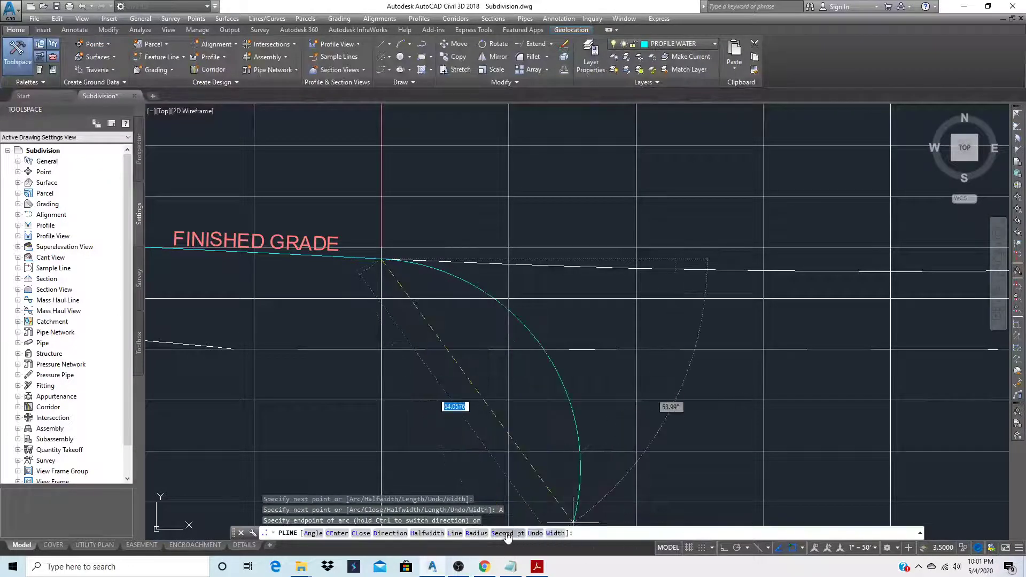
{"action": "left_click", "coordinate": [507, 534]}
{"action": "scroll", "coordinate": [348, 353], "scroll_direction": "down", "scroll_amount": 4}
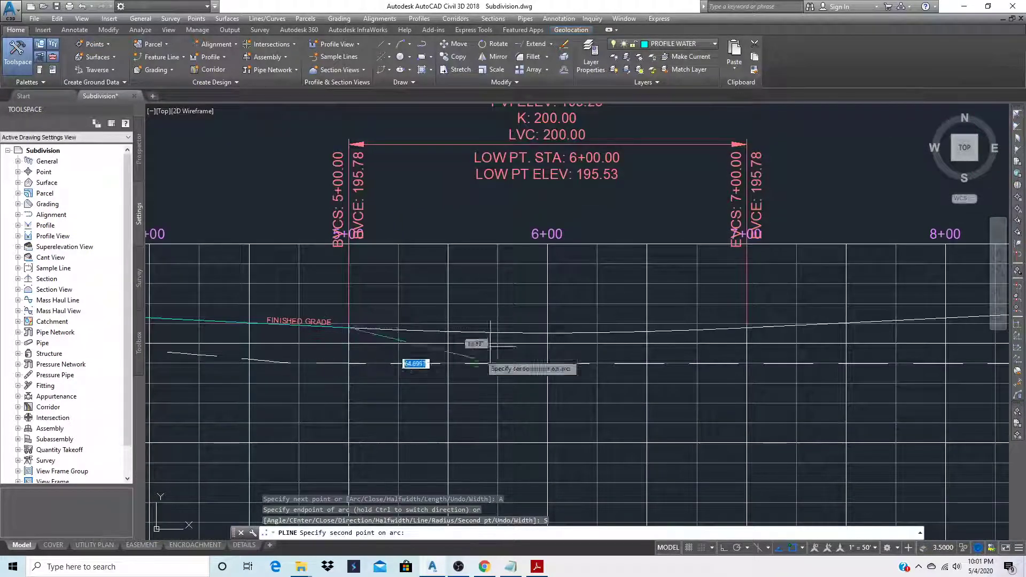
{"action": "right_click", "coordinate": [473, 299], "text": "shift"}
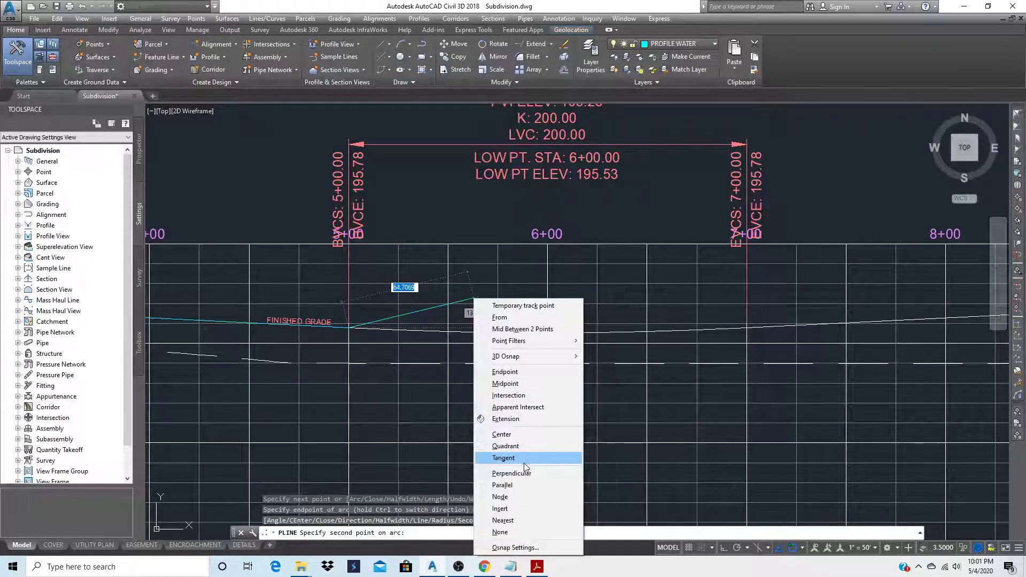
{"action": "left_click", "coordinate": [508, 384]}
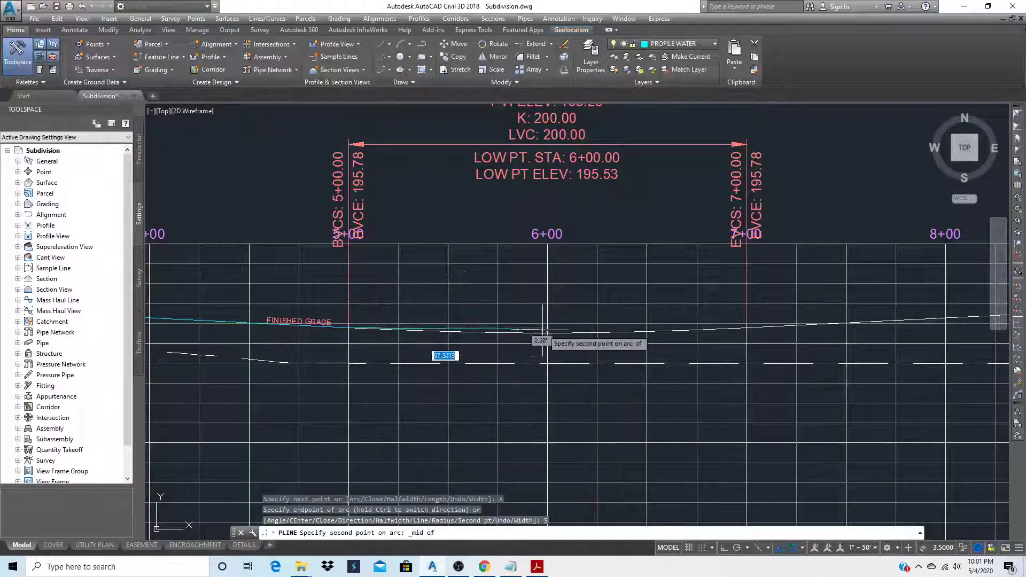
{"action": "scroll", "coordinate": [543, 336], "scroll_direction": "up", "scroll_amount": 4}
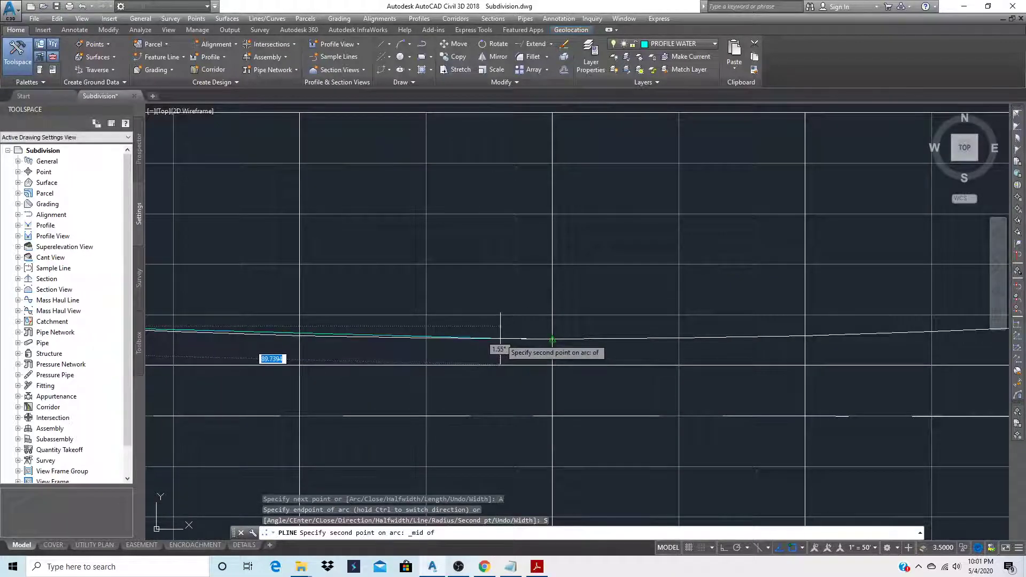
{"action": "type", "text": "af"}
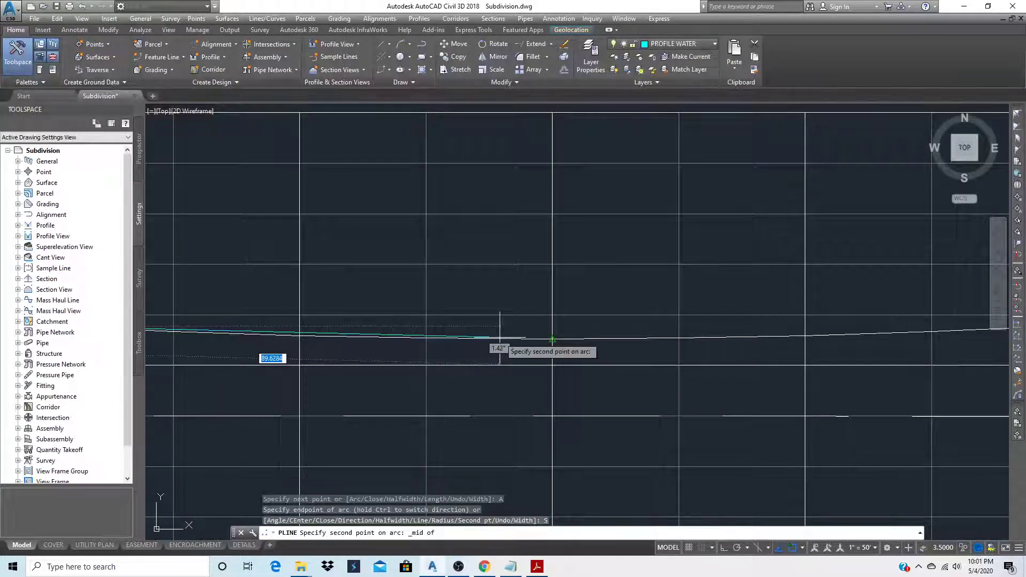
{"action": "left_click", "coordinate": [552, 339]}
{"action": "scroll", "coordinate": [442, 353], "scroll_direction": "down", "scroll_amount": 3}
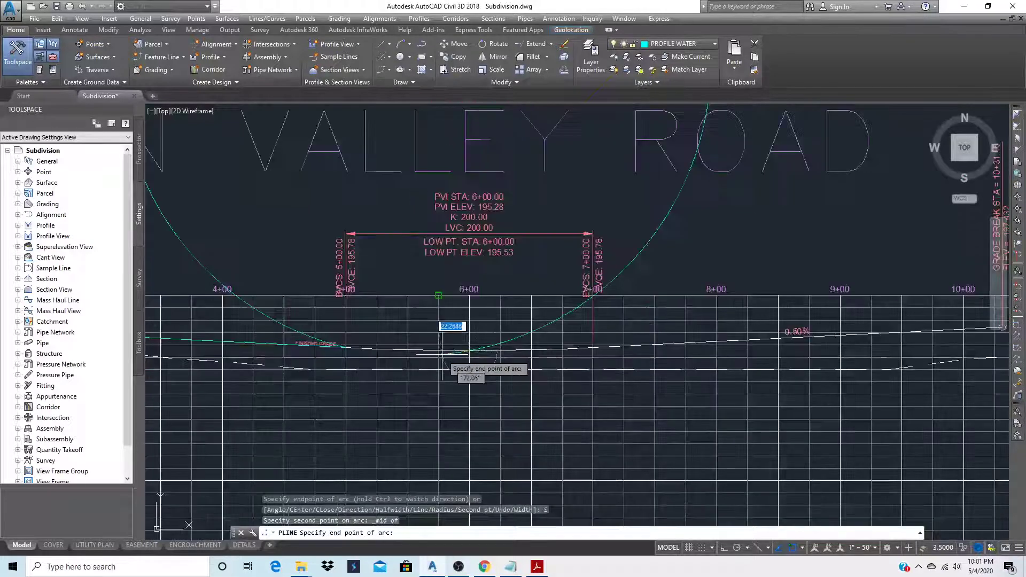
{"action": "scroll", "coordinate": [636, 367], "scroll_direction": "up", "scroll_amount": 2}
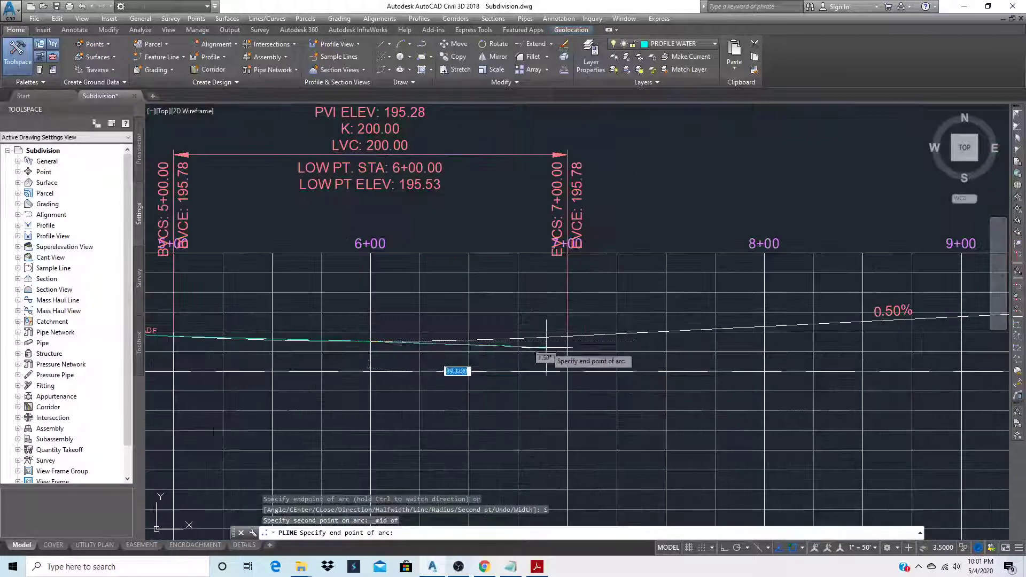
{"action": "scroll", "coordinate": [547, 353], "scroll_direction": "up", "scroll_amount": 8}
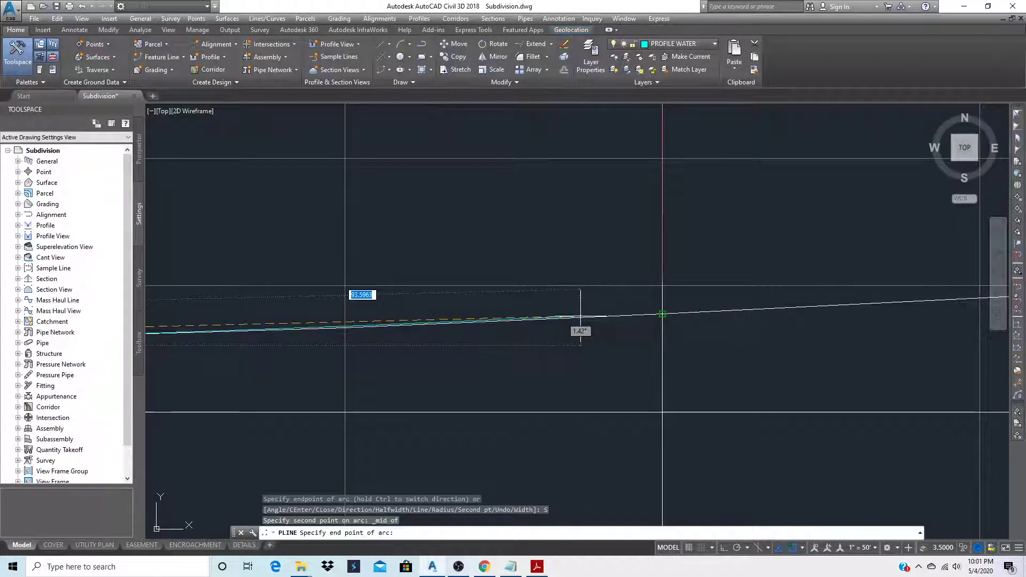
{"action": "left_click", "coordinate": [662, 314]}
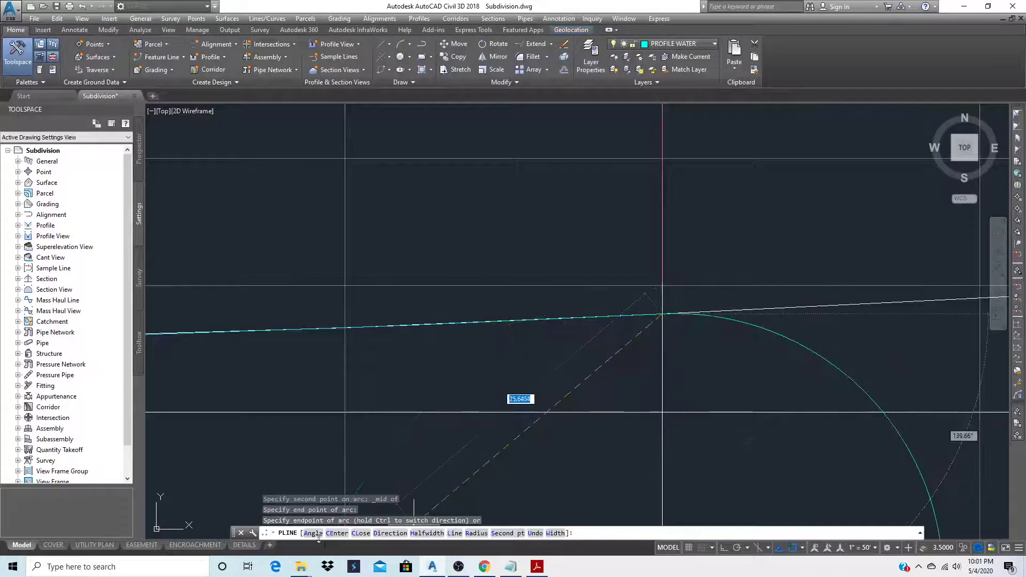
- Finish the polyline with a straight segment along the 0.50% grade to the grade break past station 10+00
{"action": "left_click", "coordinate": [454, 534]}
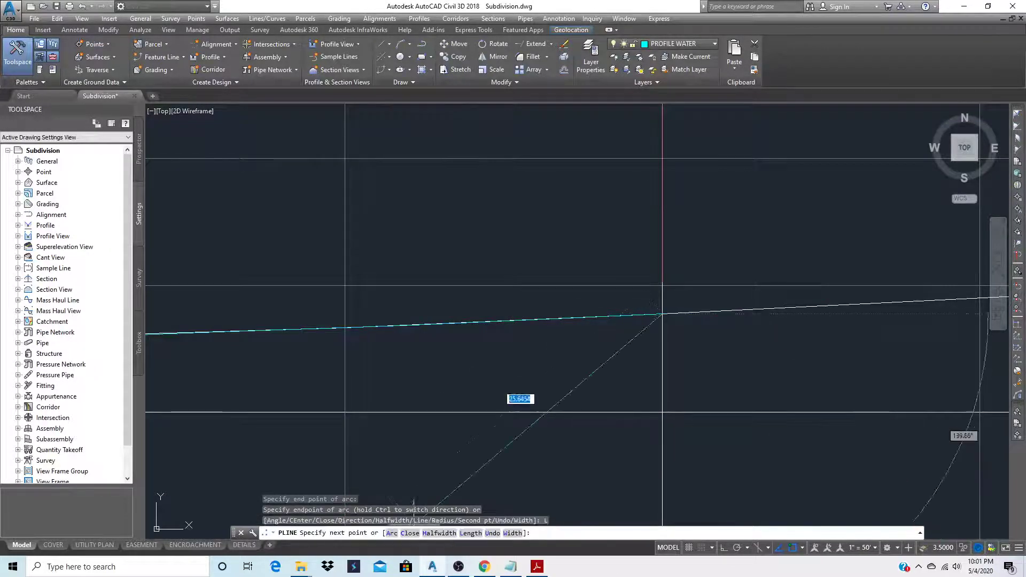
{"action": "scroll", "coordinate": [353, 390], "scroll_direction": "down", "scroll_amount": 6}
{"action": "scroll", "coordinate": [671, 388], "scroll_direction": "up", "scroll_amount": 7}
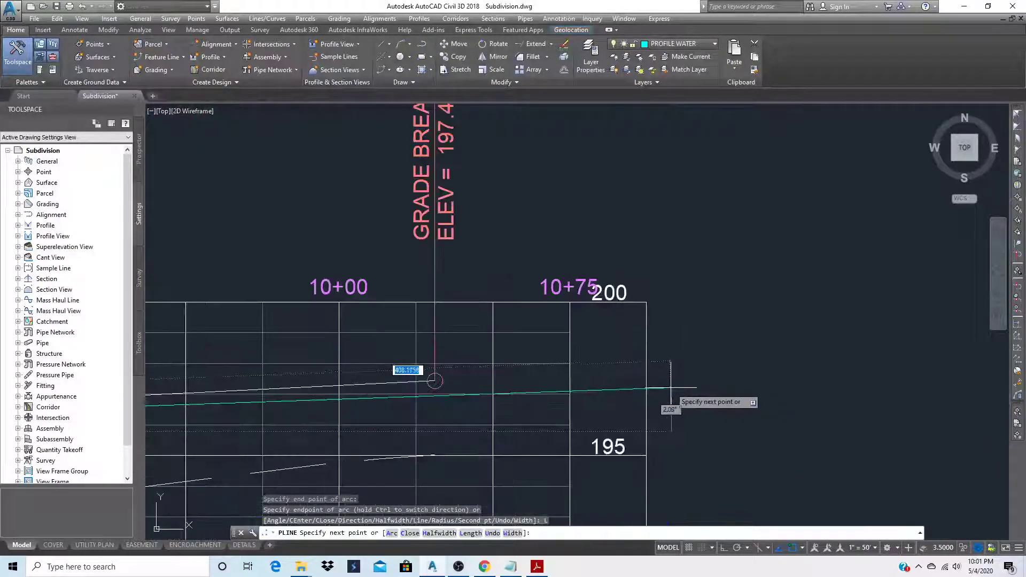
{"action": "scroll", "coordinate": [736, 425], "scroll_direction": "down", "scroll_amount": 2}
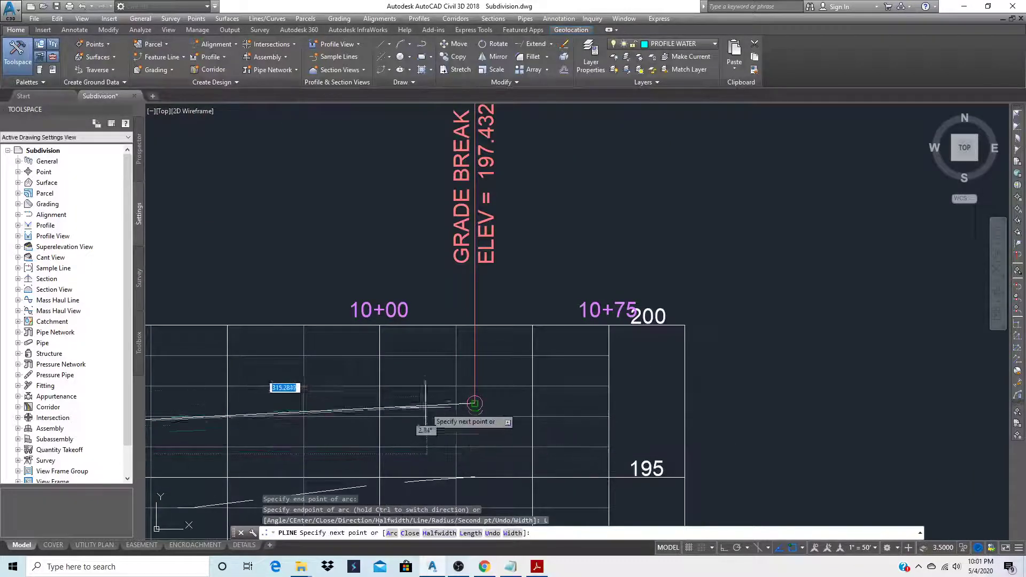
{"action": "left_click", "coordinate": [475, 402]}
{"action": "key", "text": "Return"}
{"action": "key", "text": "Return"}
{"action": "scroll", "coordinate": [627, 365], "scroll_direction": "down", "scroll_amount": 5}
{"action": "scroll", "coordinate": [684, 342], "scroll_direction": "down", "scroll_amount": 3}
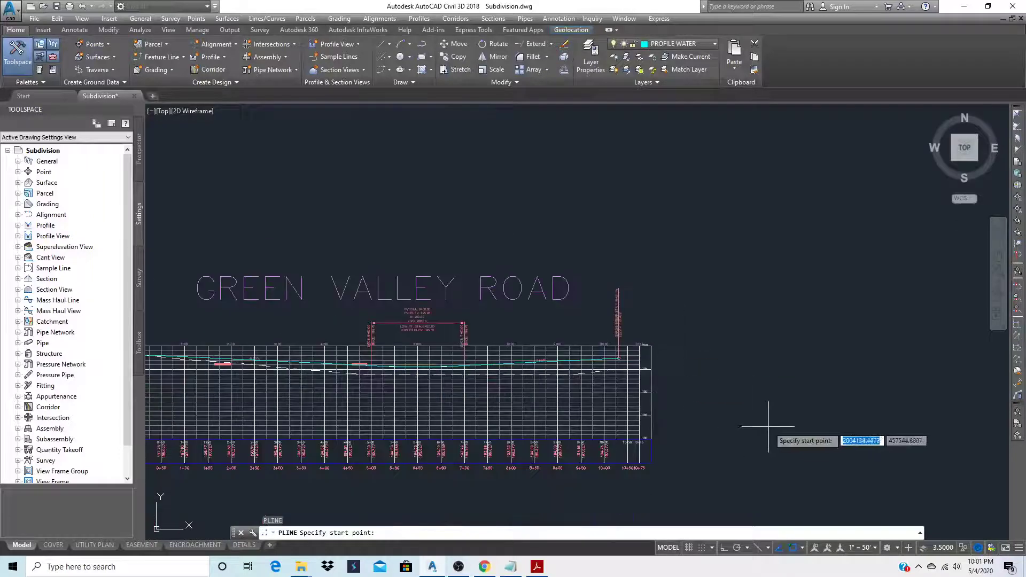
{"action": "scroll", "coordinate": [785, 435], "scroll_direction": "down", "scroll_amount": 2}
{"action": "scroll", "coordinate": [353, 380], "scroll_direction": "up", "scroll_amount": 8}
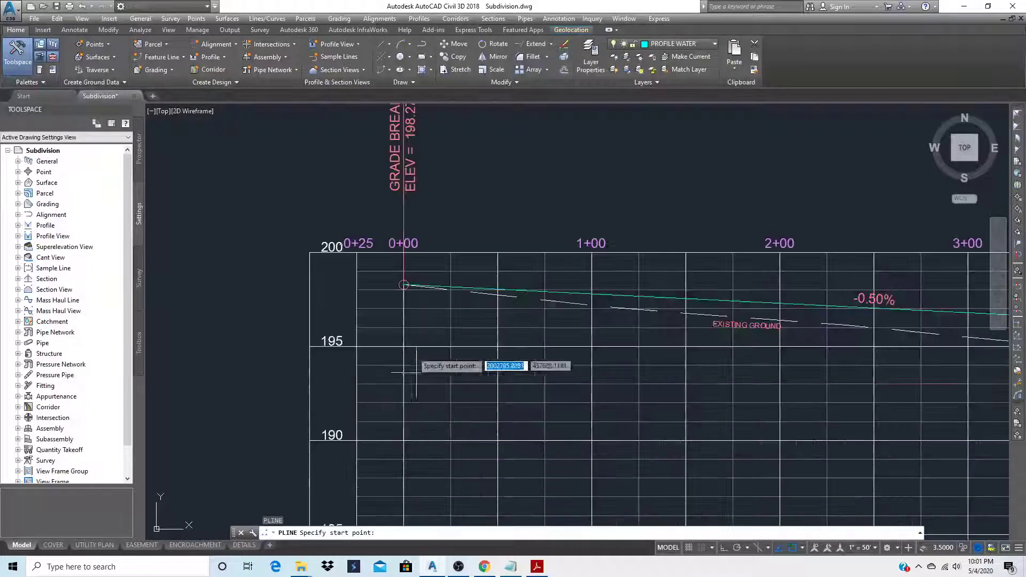
{"action": "key", "text": "Escape"}
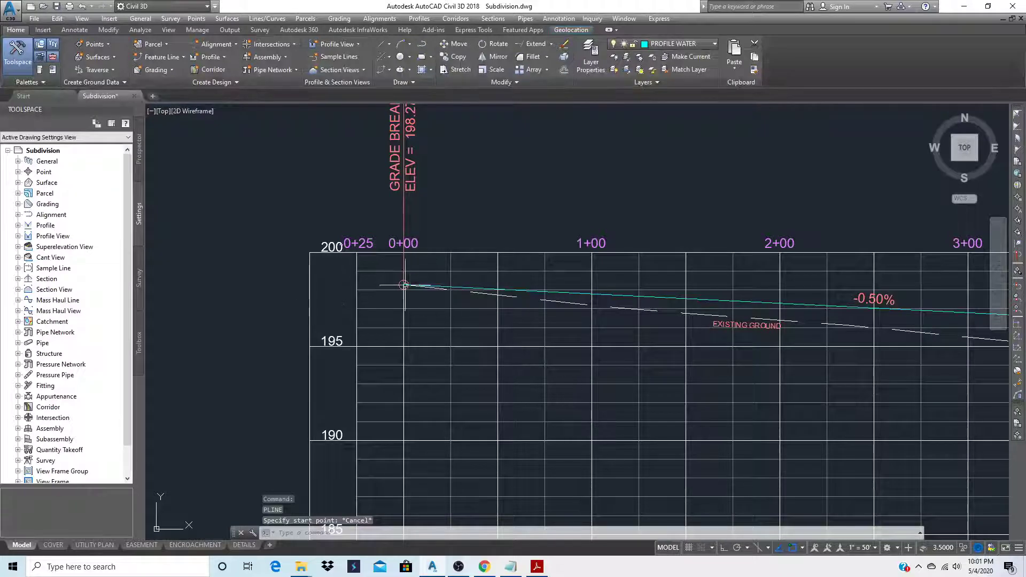
- Draw a vertical line at station 0+00 from the 200 elevation gridline down to the 180 gridline
{"action": "scroll", "coordinate": [404, 297], "scroll_direction": "down", "scroll_amount": 3}
{"action": "scroll", "coordinate": [404, 297], "scroll_direction": "up", "scroll_amount": 3}
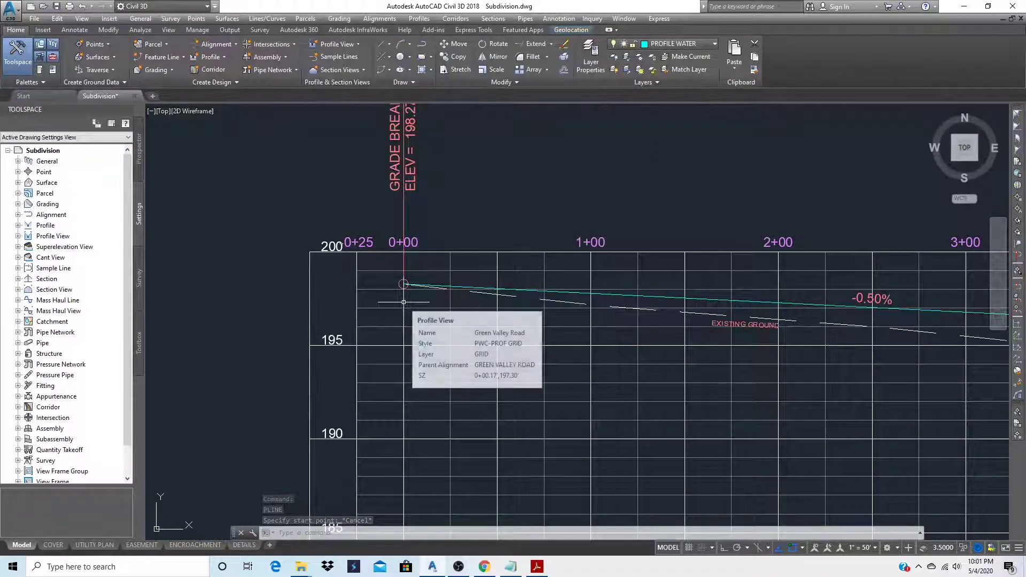
{"action": "type", "text": "L"}
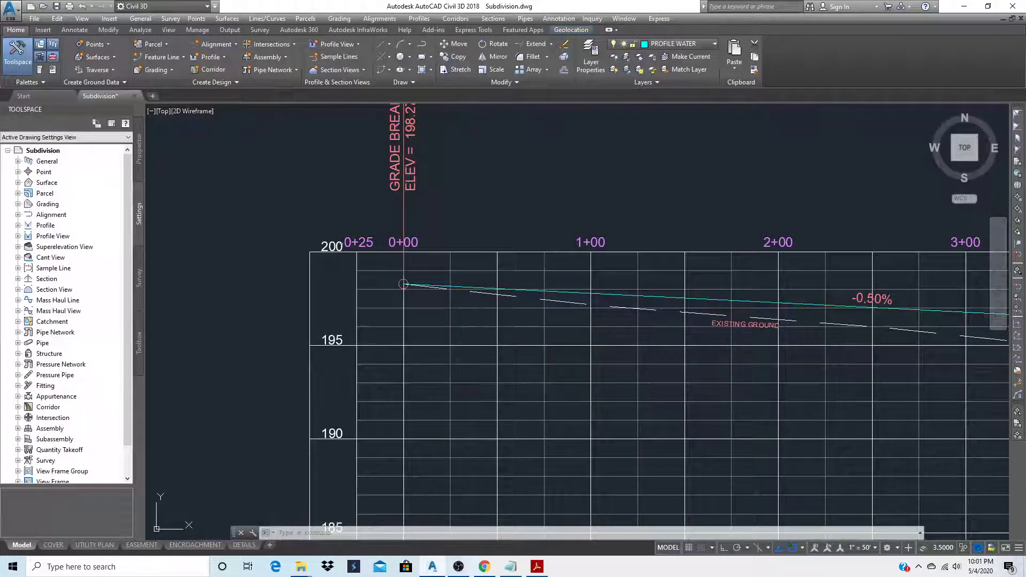
{"action": "key", "text": "Return"}
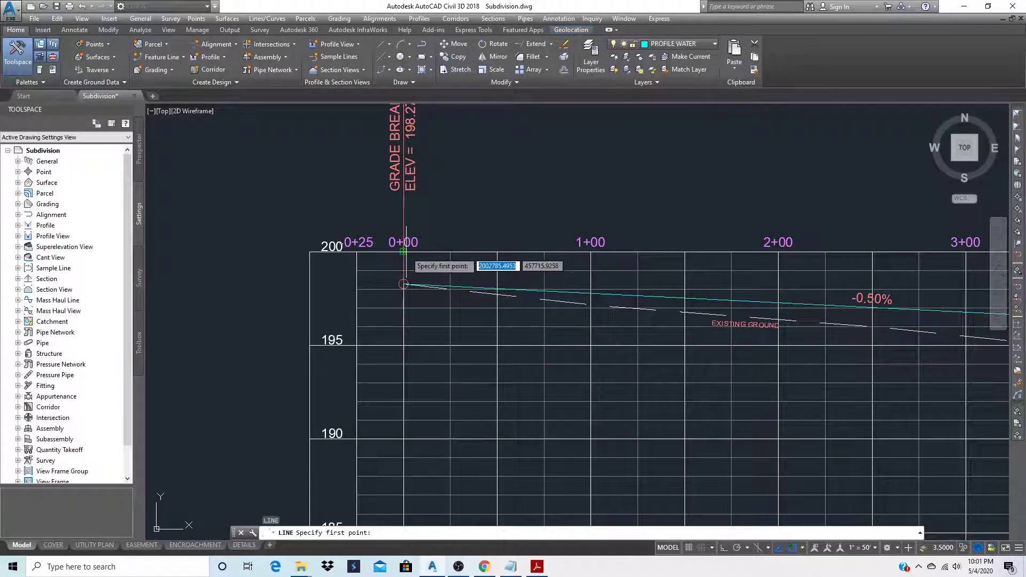
{"action": "left_click", "coordinate": [404, 251]}
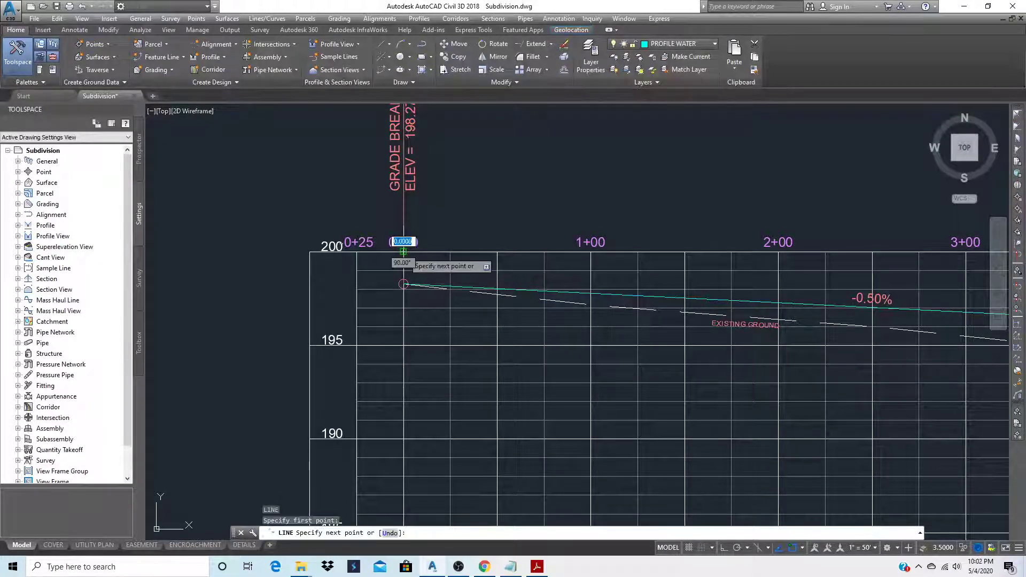
{"action": "scroll", "coordinate": [404, 252], "scroll_direction": "down", "scroll_amount": 3}
{"action": "scroll", "coordinate": [399, 358], "scroll_direction": "up", "scroll_amount": 3}
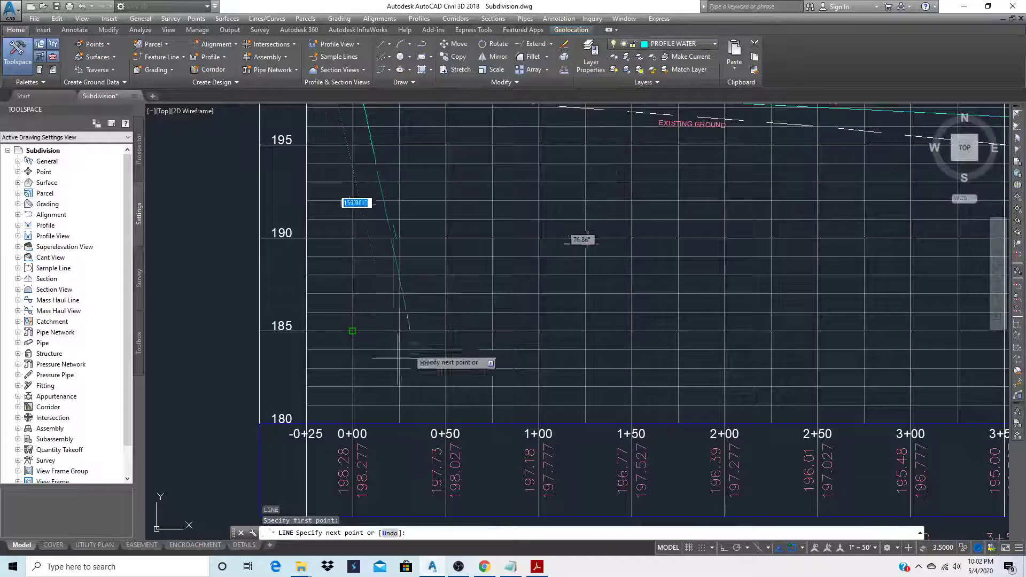
{"action": "left_click", "coordinate": [352, 425]}
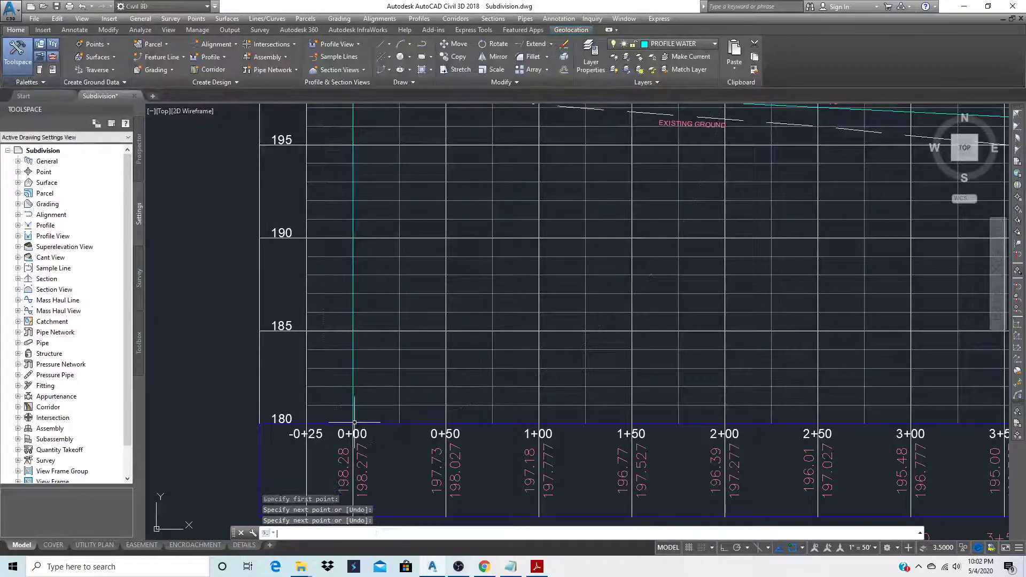
{"action": "key", "text": "Return"}
- Offset the vertical line at station 0+00 by 13 toward station -0+25
{"action": "scroll", "coordinate": [348, 411], "scroll_direction": "up", "scroll_amount": 3}
{"action": "scroll", "coordinate": [344, 399], "scroll_direction": "down", "scroll_amount": 3}
{"action": "scroll", "coordinate": [344, 399], "scroll_direction": "down", "scroll_amount": 3}
{"action": "scroll", "coordinate": [367, 342], "scroll_direction": "up", "scroll_amount": 3}
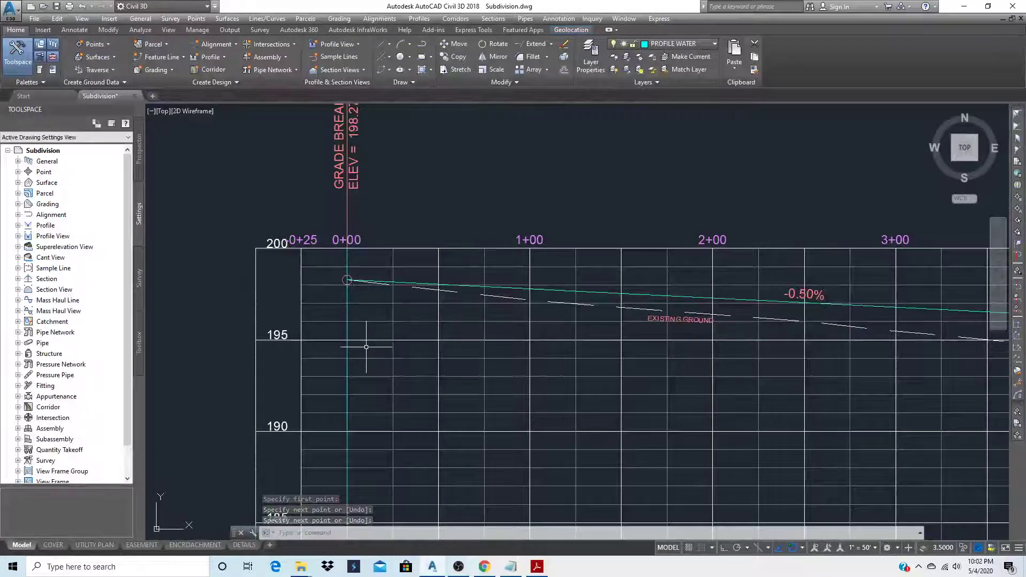
{"action": "type", "text": "o"}
{"action": "key", "text": "Return"}
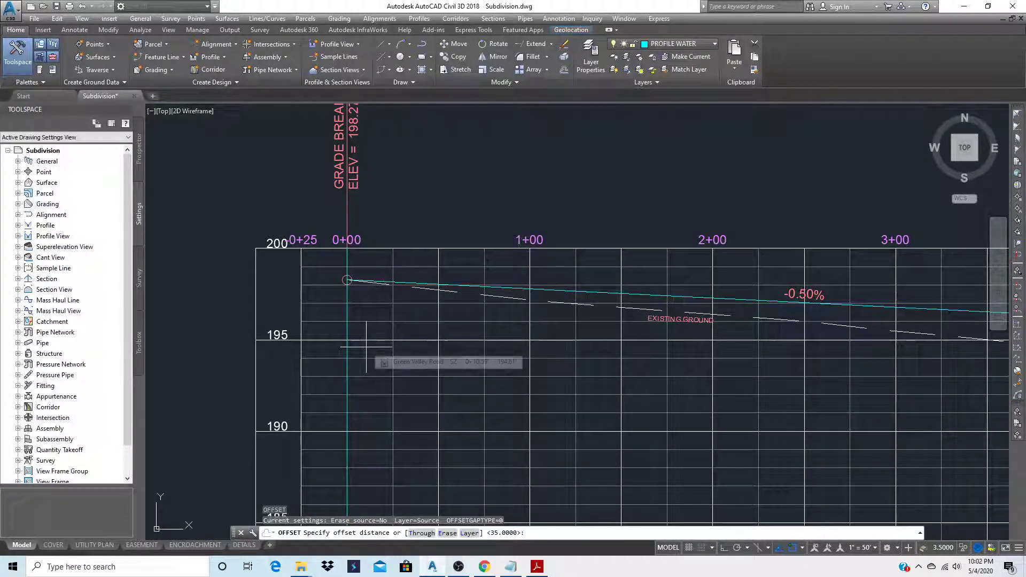
{"action": "type", "text": "13"}
{"action": "key", "text": "Return"}
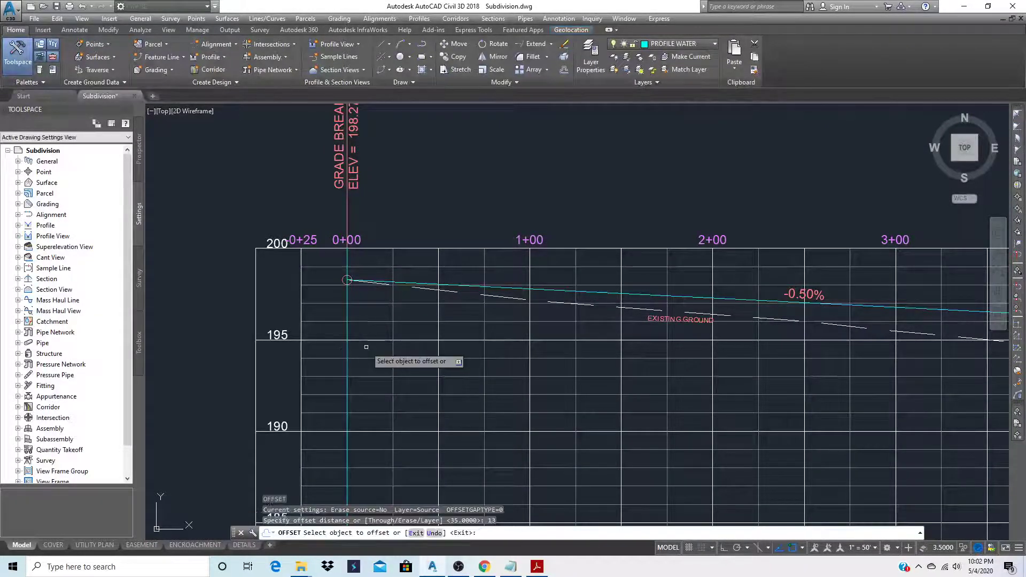
{"action": "left_click", "coordinate": [348, 323]}
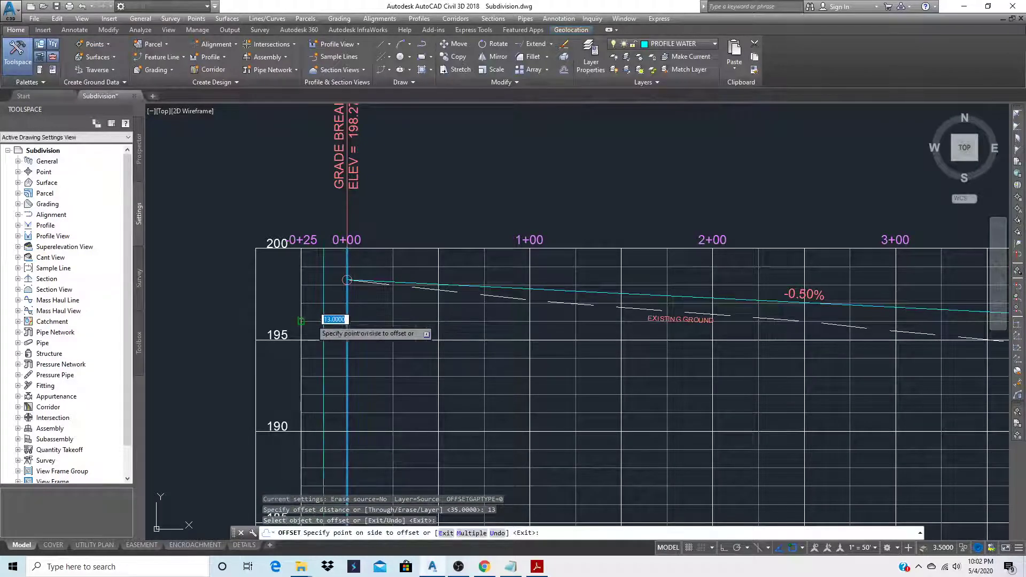
{"action": "left_click", "coordinate": [311, 320]}
{"action": "key", "text": "Escape"}
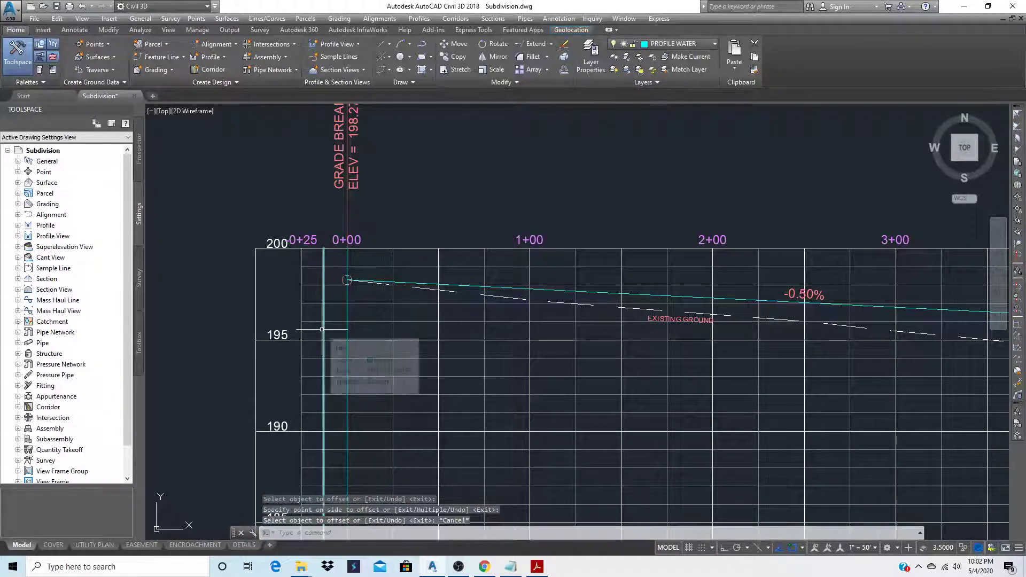
- Erase the original vertical line at station 0+00, keeping its offset copy
{"action": "type", "text": "e"}
{"action": "key", "text": "Return"}
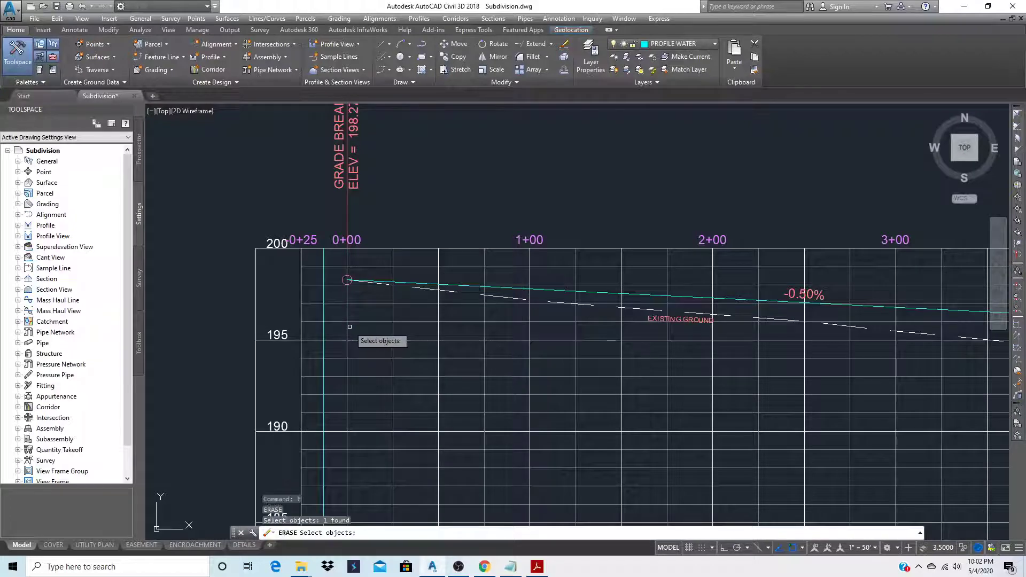
{"action": "key", "text": "Return"}
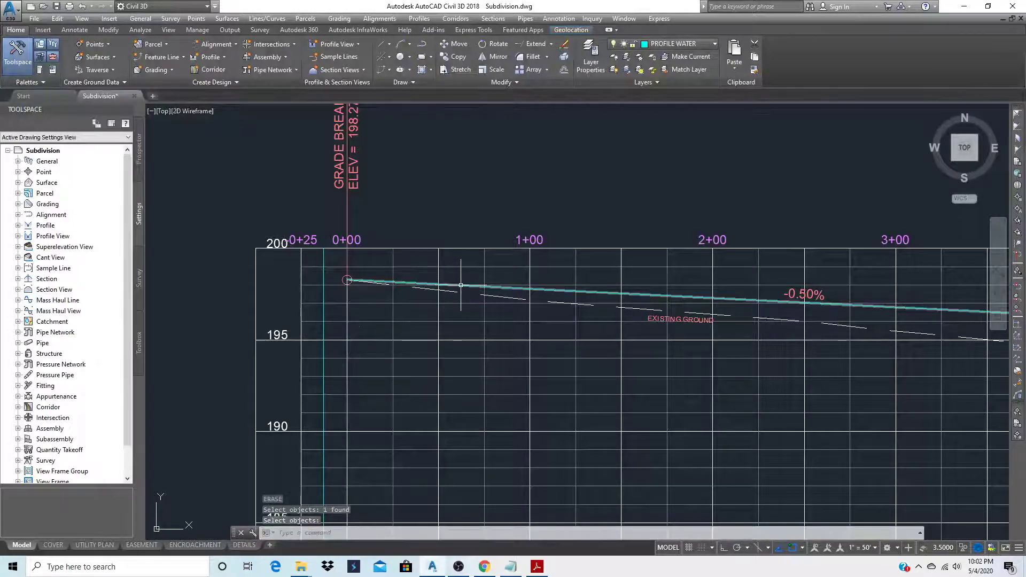
- Offset the traced finished-grade polyline downward by 35
{"action": "type", "text": "o"}
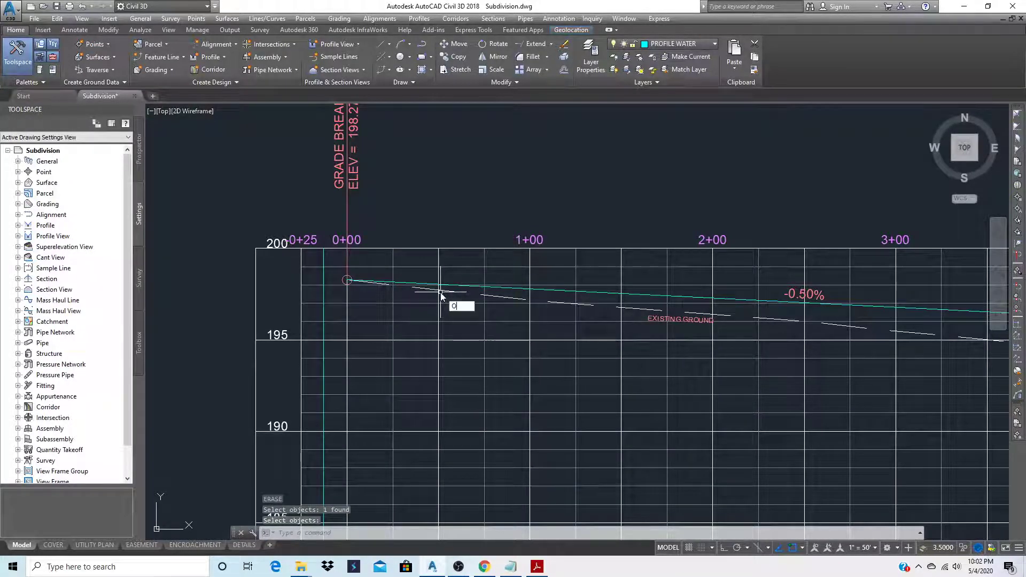
{"action": "key", "text": "Return"}
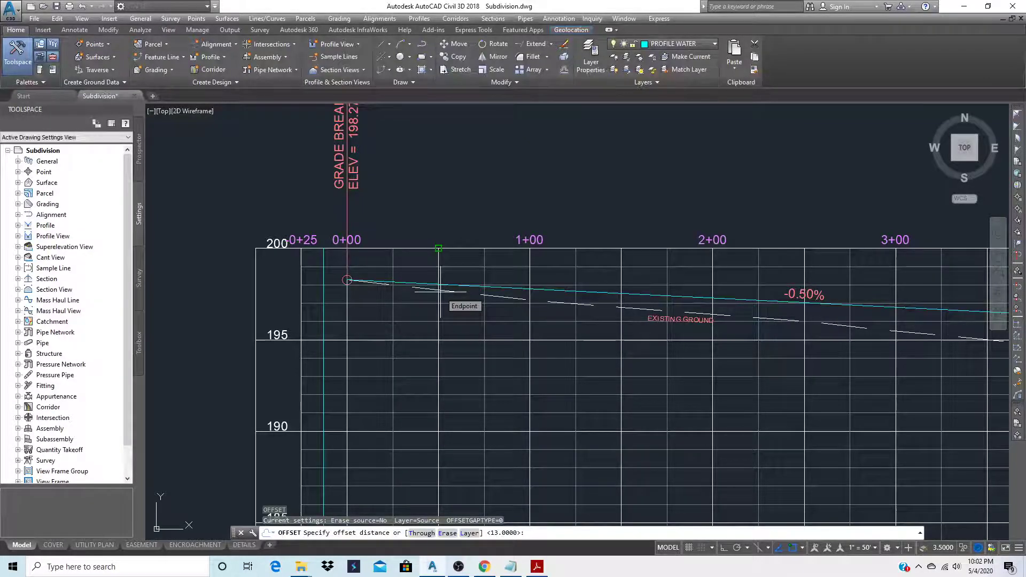
{"action": "type", "text": "35"}
{"action": "key", "text": "Return"}
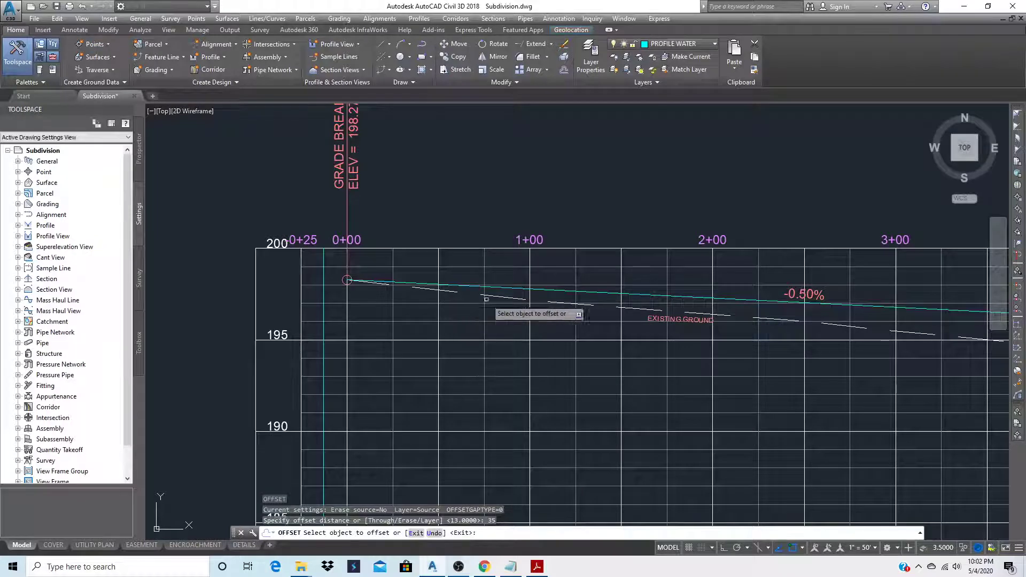
{"action": "left_click", "coordinate": [526, 289]}
{"action": "left_click", "coordinate": [496, 371]}
{"action": "key", "text": "Escape"}
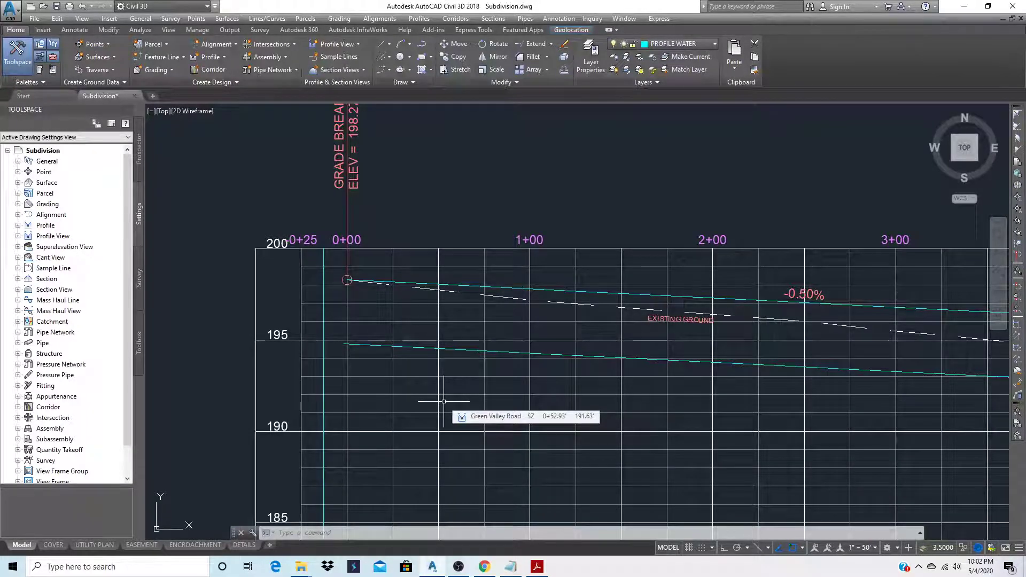
- Offset the lower polyline downward by 6.66 to form the bottom of the water pipe
{"action": "type", "text": "o"}
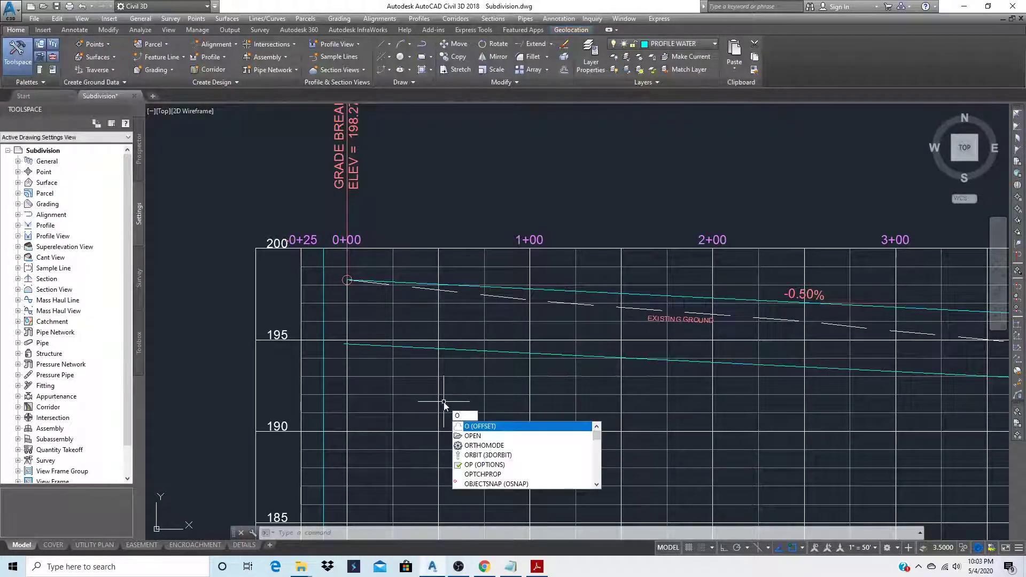
{"action": "key", "text": "Return"}
{"action": "type", "text": "6.66"}
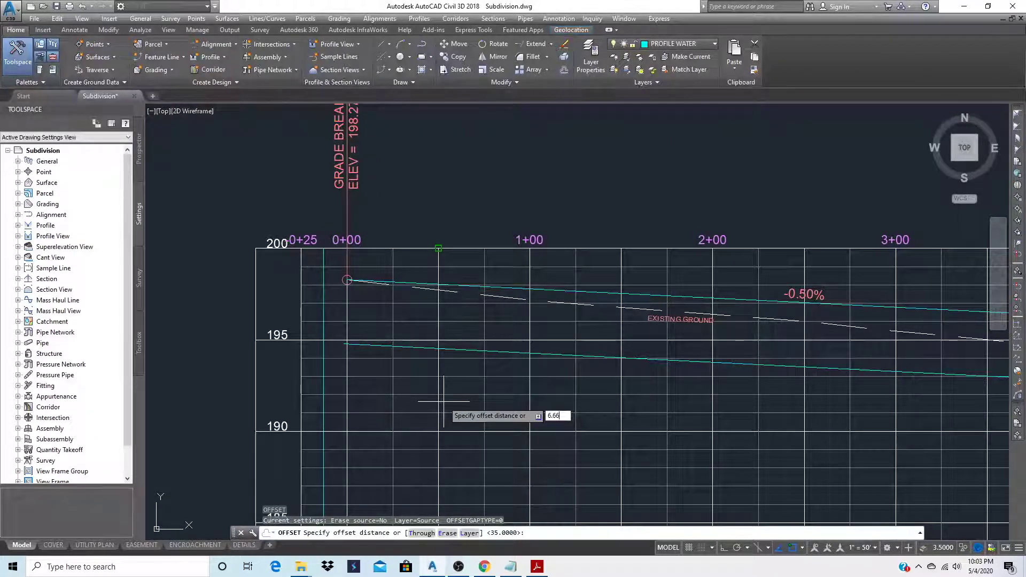
{"action": "key", "text": "Return"}
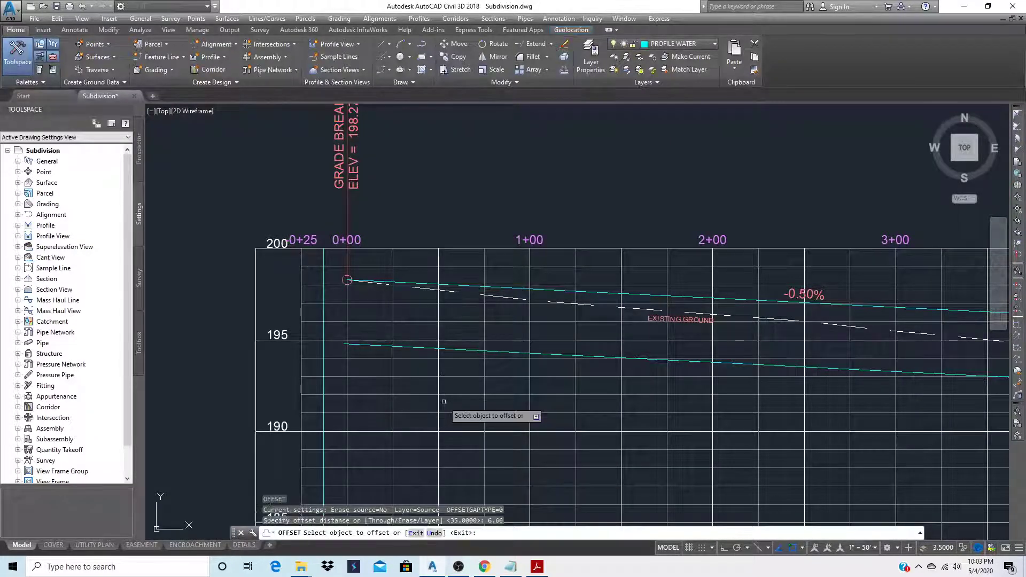
{"action": "left_click", "coordinate": [463, 349]}
{"action": "left_click", "coordinate": [458, 384]}
{"action": "key", "text": "Escape"}
- Extend the start ends of both pipe lines to the vertical line between stations -0+25 and 0+00
{"action": "scroll", "coordinate": [389, 340], "scroll_direction": "up", "scroll_amount": 4}
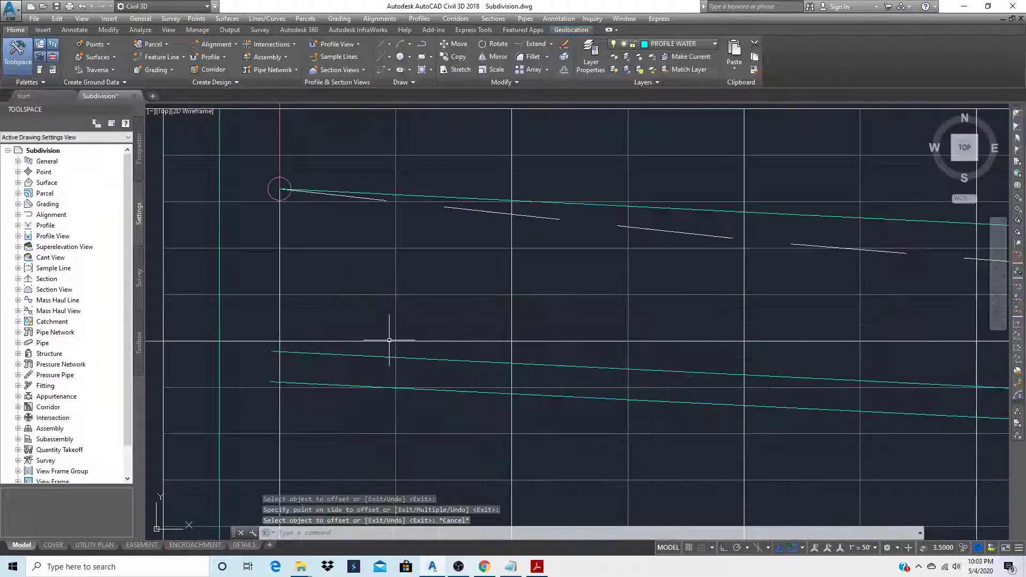
{"action": "type", "text": "EX"}
{"action": "key", "text": "Return"}
{"action": "left_click", "coordinate": [224, 365]}
{"action": "key", "text": "Return"}
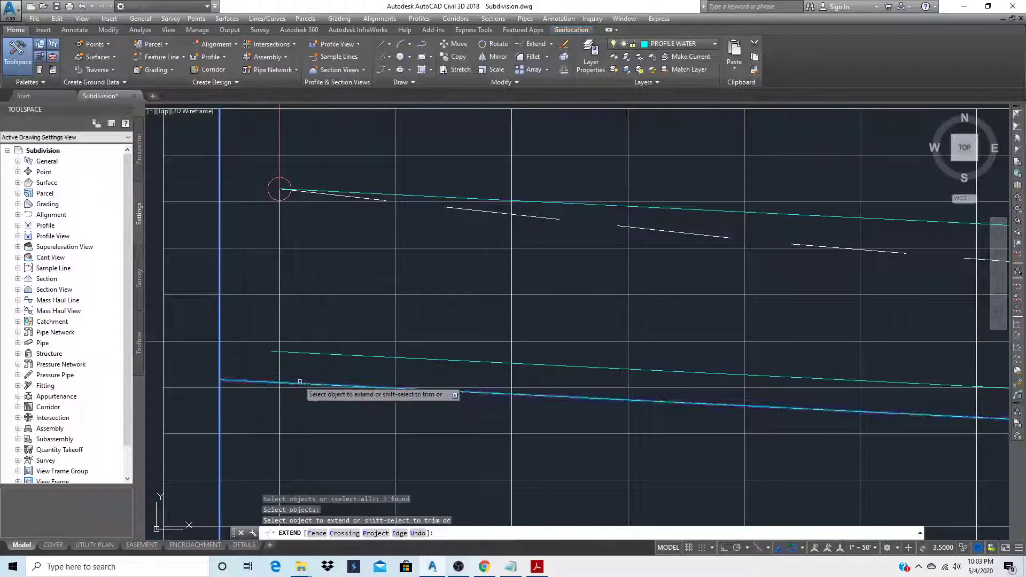
{"action": "left_click", "coordinate": [291, 383]}
{"action": "left_click", "coordinate": [291, 352]}
{"action": "key", "text": "Return"}
- Erase the vertical boundary line between stations -0+25 and 0+00
{"action": "scroll", "coordinate": [320, 377], "scroll_direction": "down", "scroll_amount": 5}
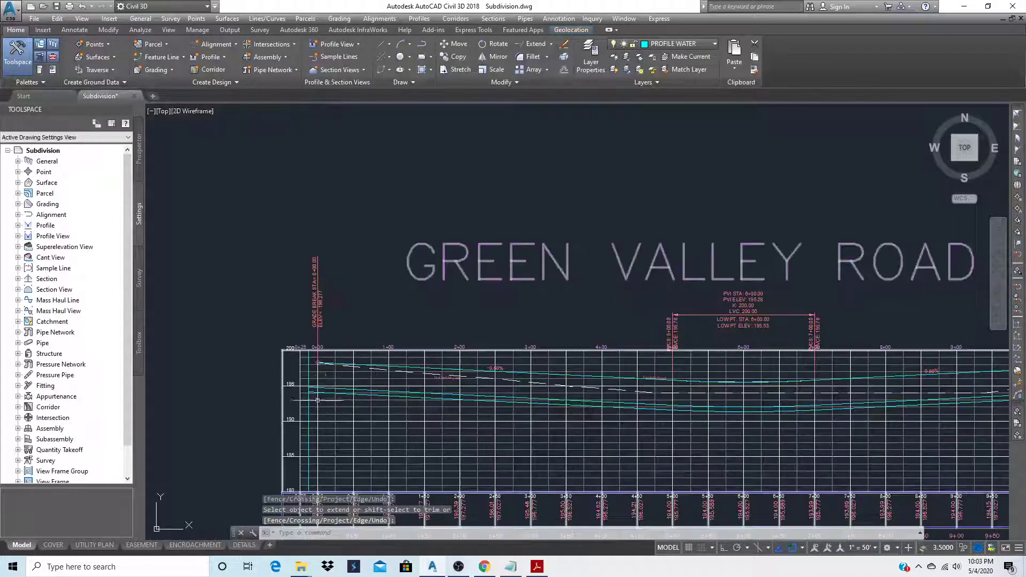
{"action": "scroll", "coordinate": [310, 400], "scroll_direction": "up", "scroll_amount": 3}
{"action": "type", "text": "e"}
{"action": "key", "text": "Return"}
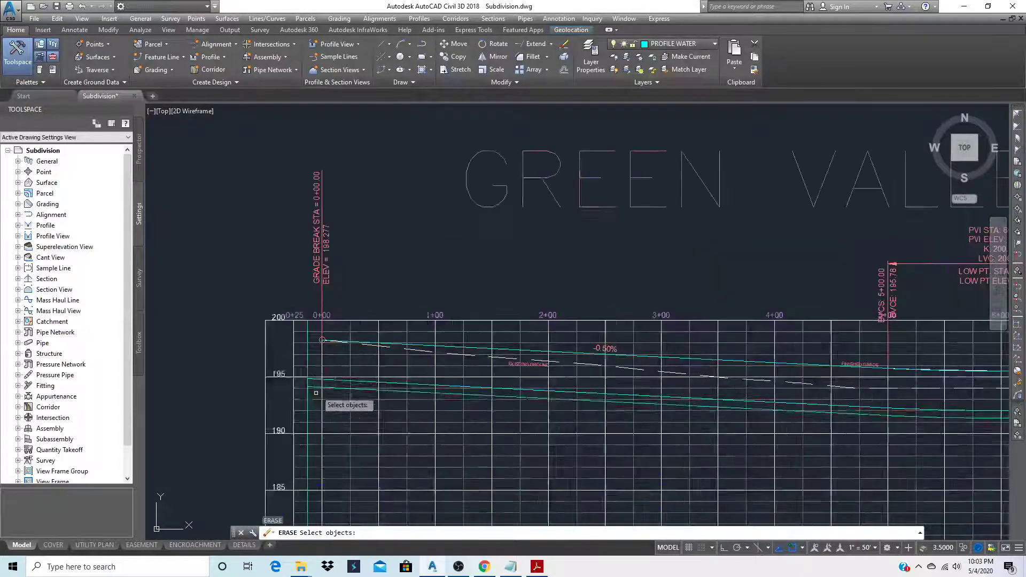
{"action": "left_click", "coordinate": [306, 359]}
- Draw a narrow ellipse closing the pipe's start, with its vertical axis between the ends of the two pipe lines
{"action": "scroll", "coordinate": [306, 378], "scroll_direction": "up", "scroll_amount": 6}
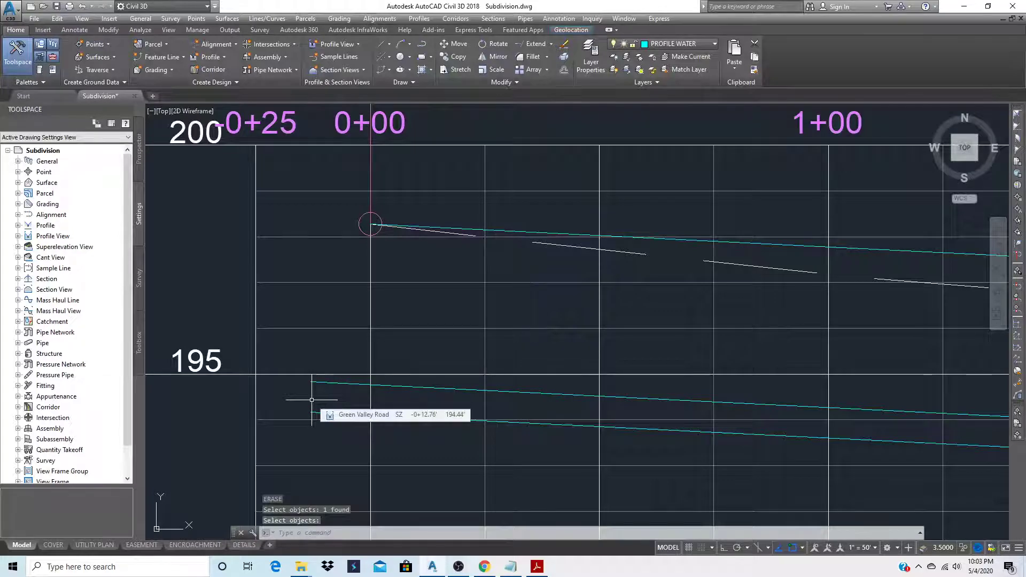
{"action": "type", "text": "e"}
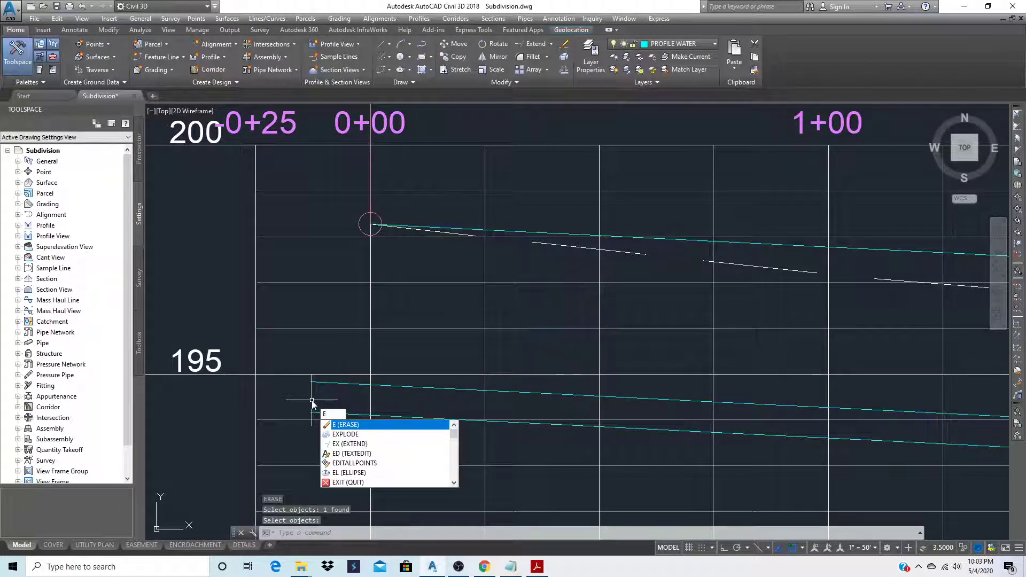
{"action": "key", "text": "Down"}
{"action": "key", "text": "Down"}
{"action": "key", "text": "Down"}
{"action": "key", "text": "Down"}
{"action": "key", "text": "Down"}
{"action": "key", "text": "Return"}
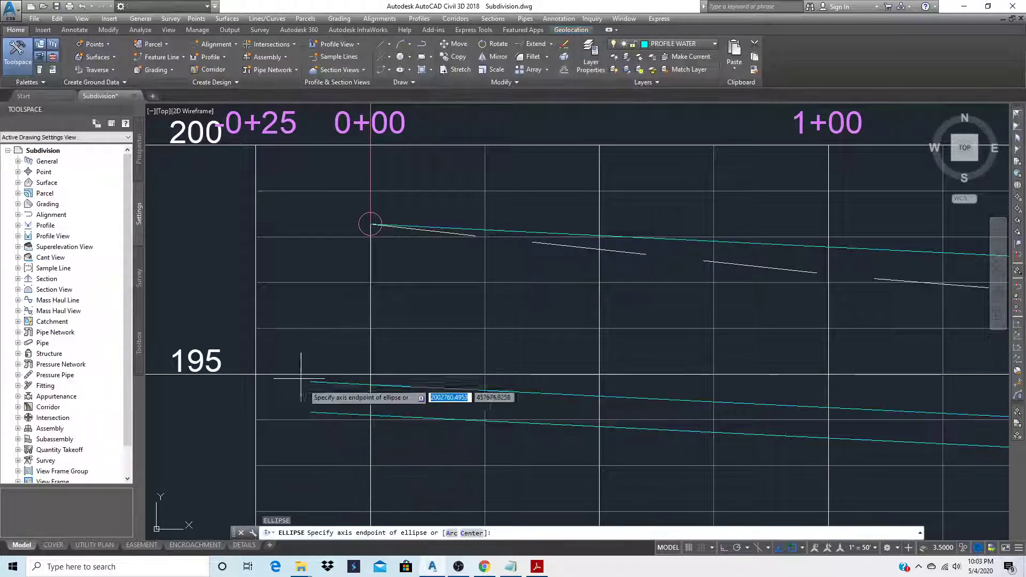
{"action": "left_click", "coordinate": [309, 381]}
{"action": "left_click", "coordinate": [311, 412]}
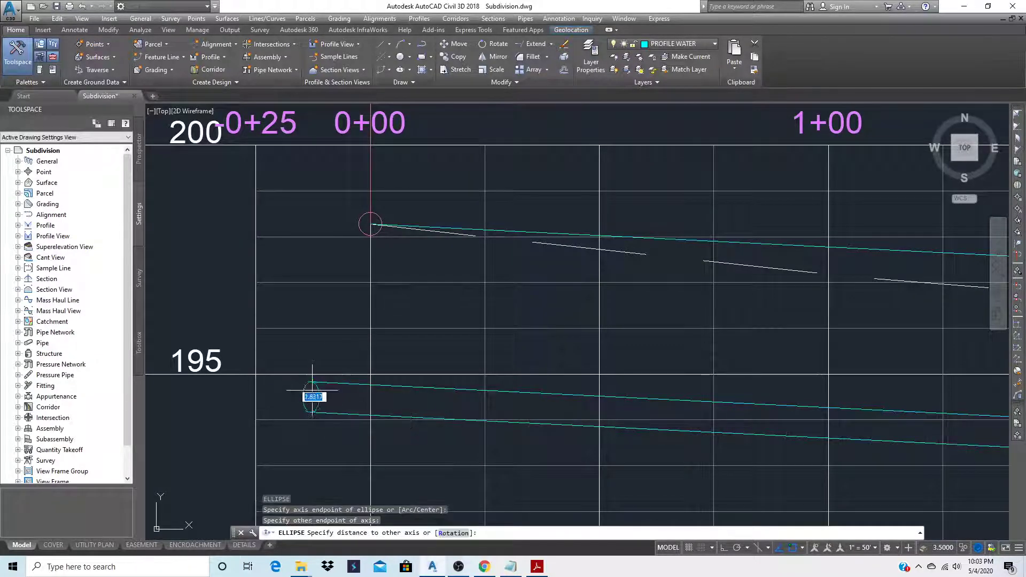
{"action": "left_click", "coordinate": [310, 390]}
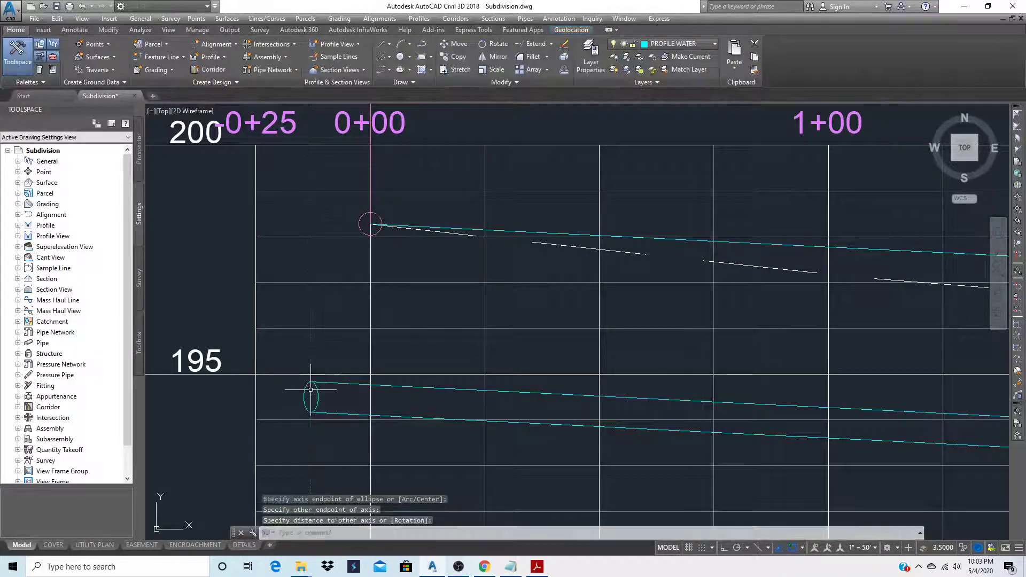
- Copy the "Prop. 8" WM C-900 (10' LT C/L TYP.)" label from the plan to the Green Valley Road profile view
{"action": "scroll", "coordinate": [295, 384], "scroll_direction": "down", "scroll_amount": 5}
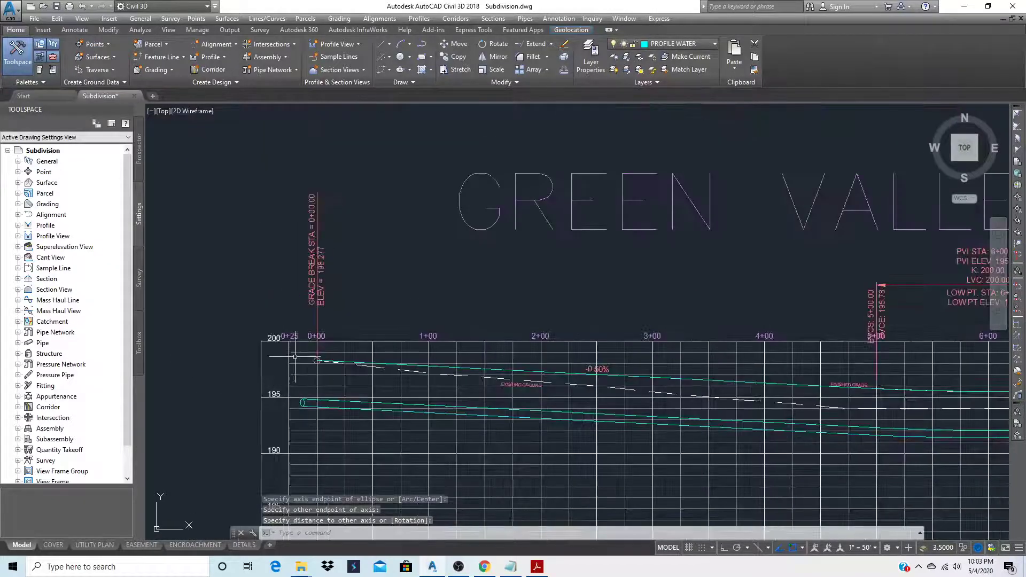
{"action": "scroll", "coordinate": [293, 355], "scroll_direction": "down", "scroll_amount": 3}
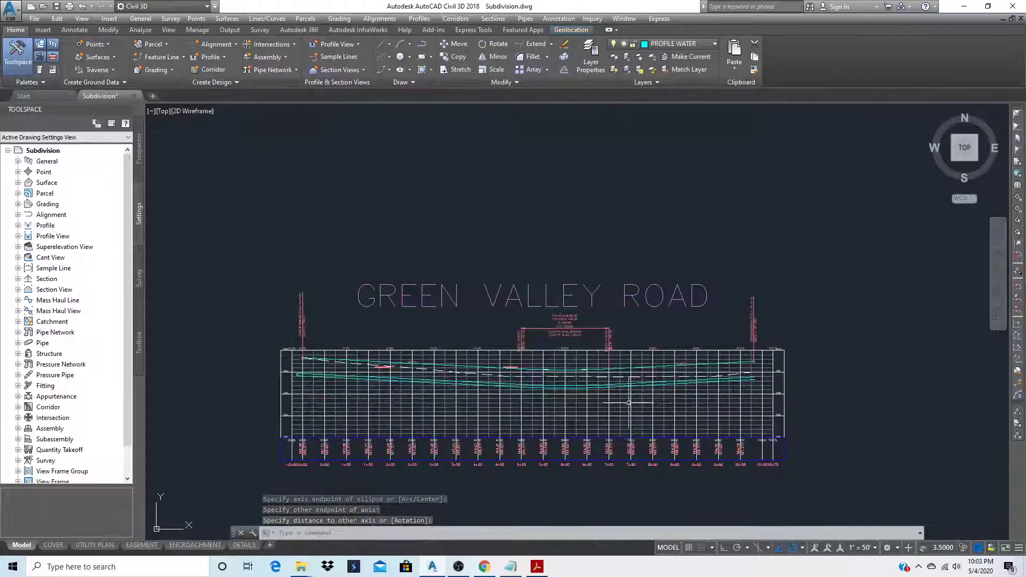
{"action": "scroll", "coordinate": [689, 425], "scroll_direction": "down", "scroll_amount": 2}
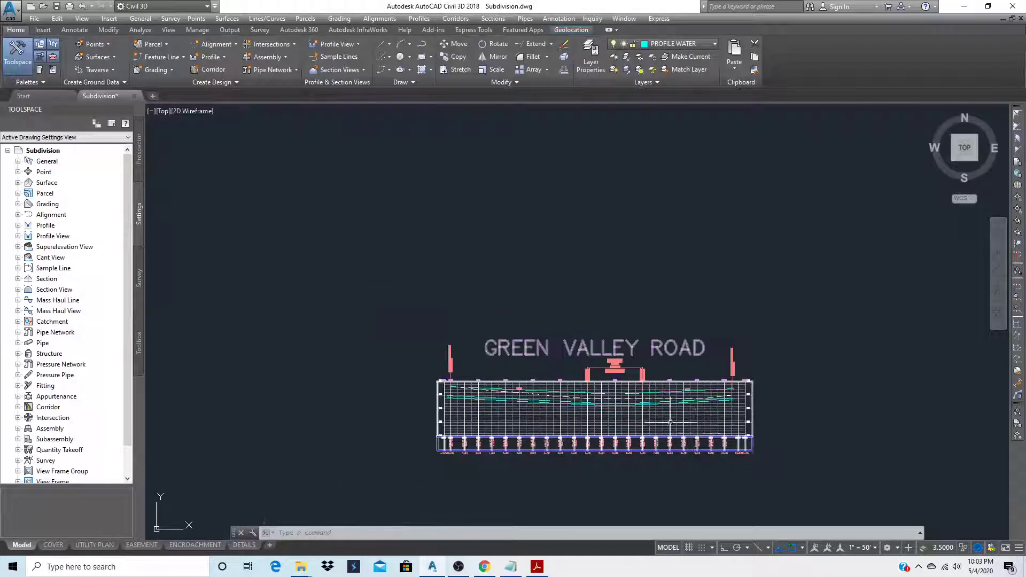
{"action": "scroll", "coordinate": [670, 421], "scroll_direction": "down", "scroll_amount": 5}
{"action": "scroll", "coordinate": [433, 485], "scroll_direction": "up", "scroll_amount": 10}
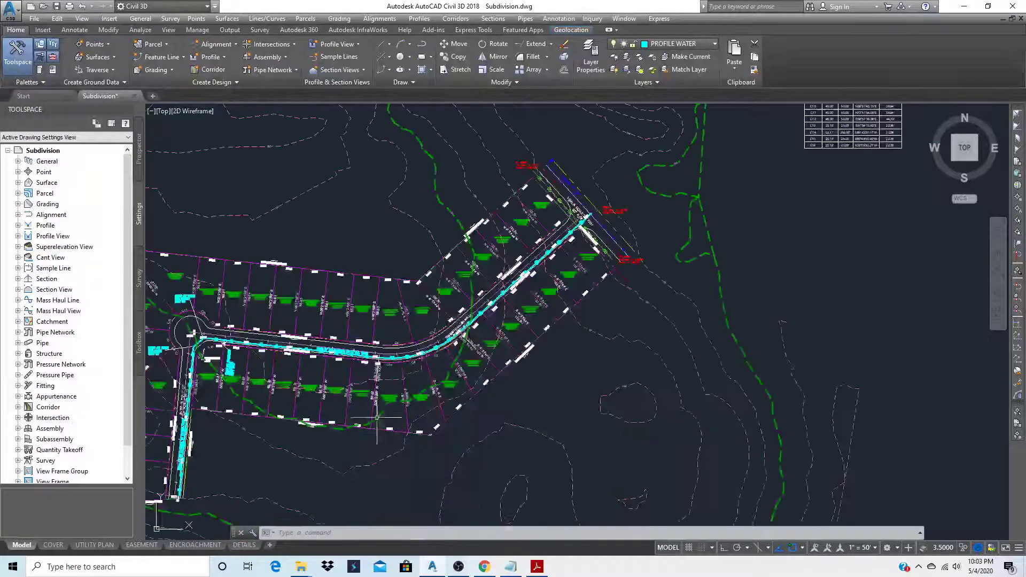
{"action": "type", "text": "co"}
{"action": "key", "text": "Return"}
{"action": "left_click", "coordinate": [335, 289]}
{"action": "key", "text": "Return"}
{"action": "left_click", "coordinate": [320, 302]}
{"action": "scroll", "coordinate": [302, 313], "scroll_direction": "down", "scroll_amount": 5}
{"action": "scroll", "coordinate": [305, 311], "scroll_direction": "down", "scroll_amount": 5}
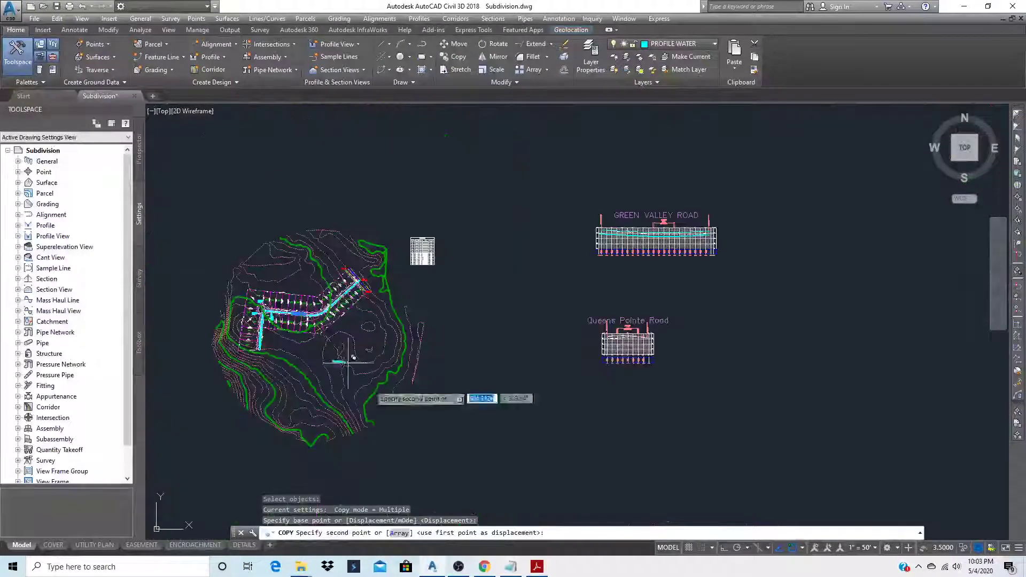
{"action": "scroll", "coordinate": [647, 235], "scroll_direction": "up", "scroll_amount": 8}
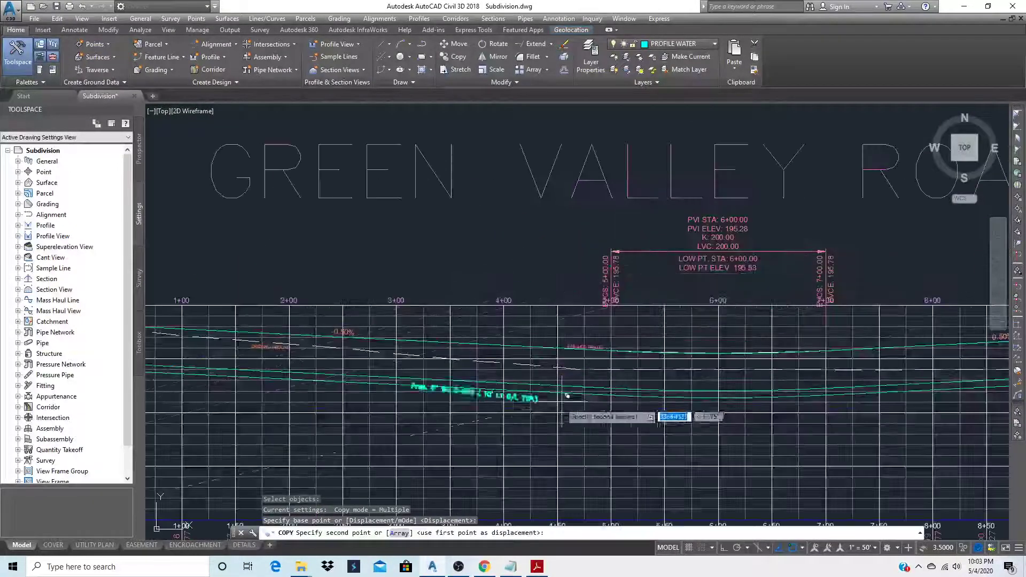
{"action": "scroll", "coordinate": [558, 414], "scroll_direction": "up", "scroll_amount": 4}
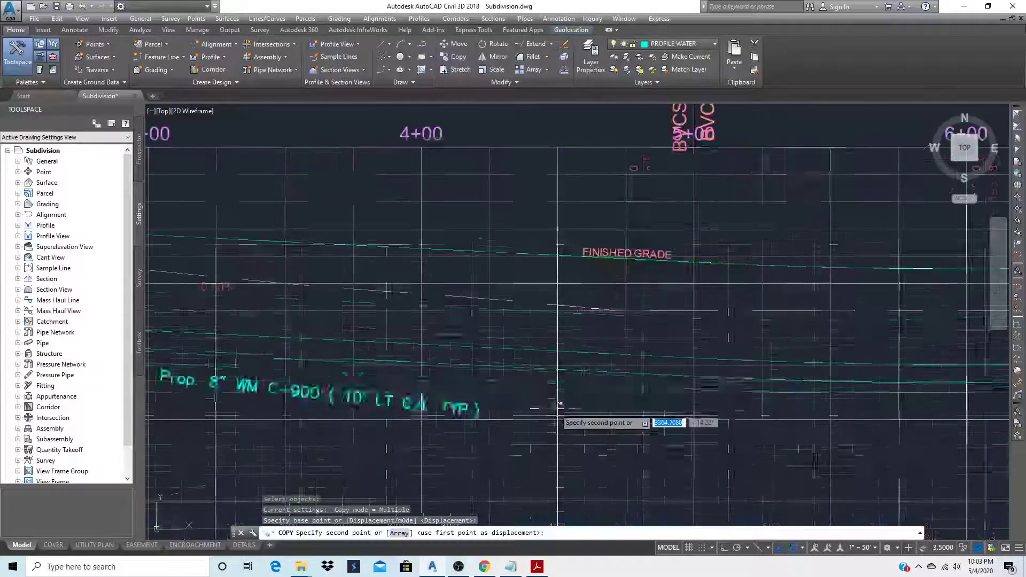
{"action": "left_click", "coordinate": [615, 398]}
{"action": "scroll", "coordinate": [592, 409], "scroll_direction": "down", "scroll_amount": 5}
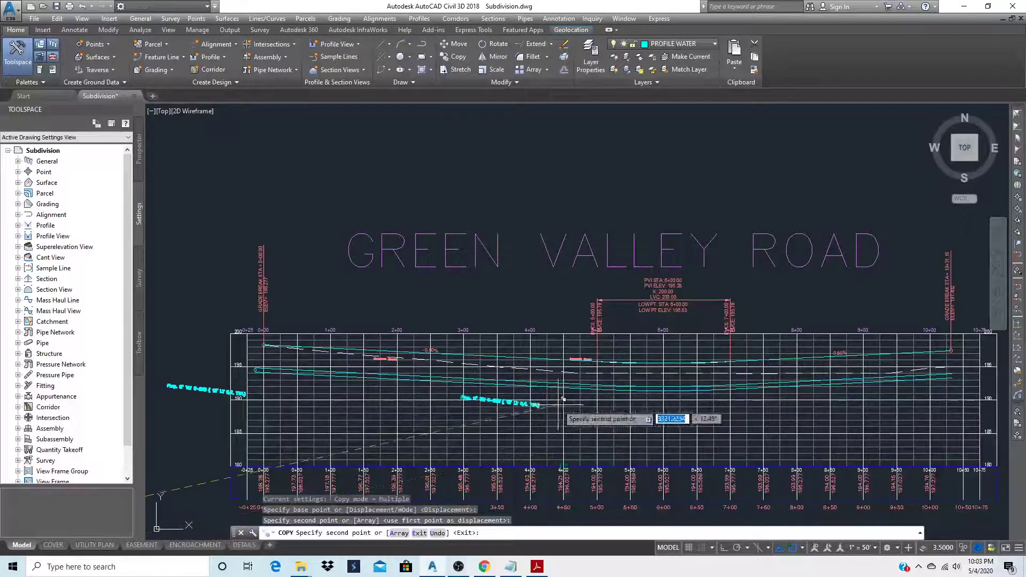
{"action": "key", "text": "Escape"}
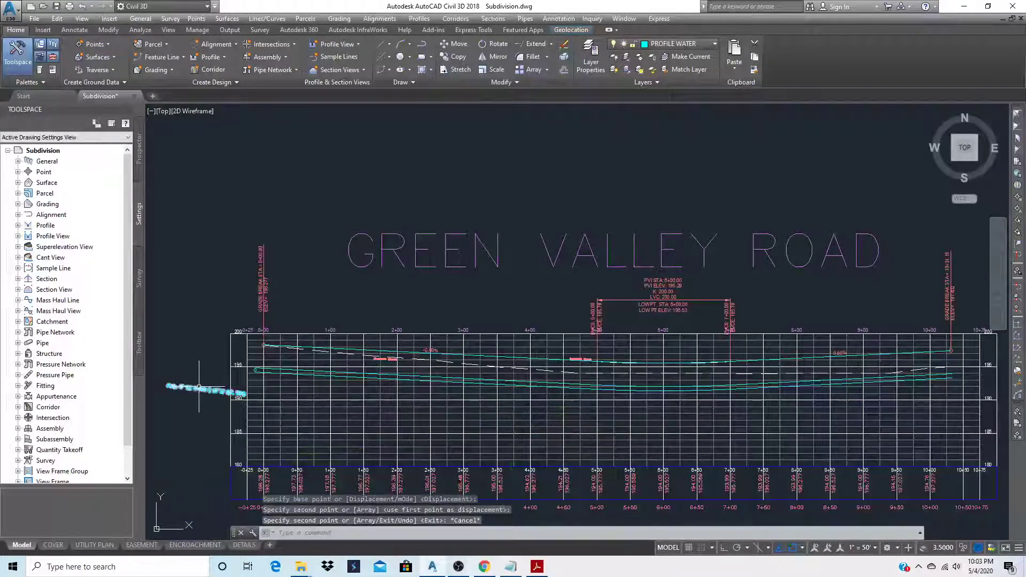
- Move the copied water main label, with object snap off, to just below the pipe lines near station 6+00
{"action": "type", "text": "m"}
{"action": "key", "text": "Return"}
{"action": "left_click", "coordinate": [200, 386]}
{"action": "key", "text": "Return"}
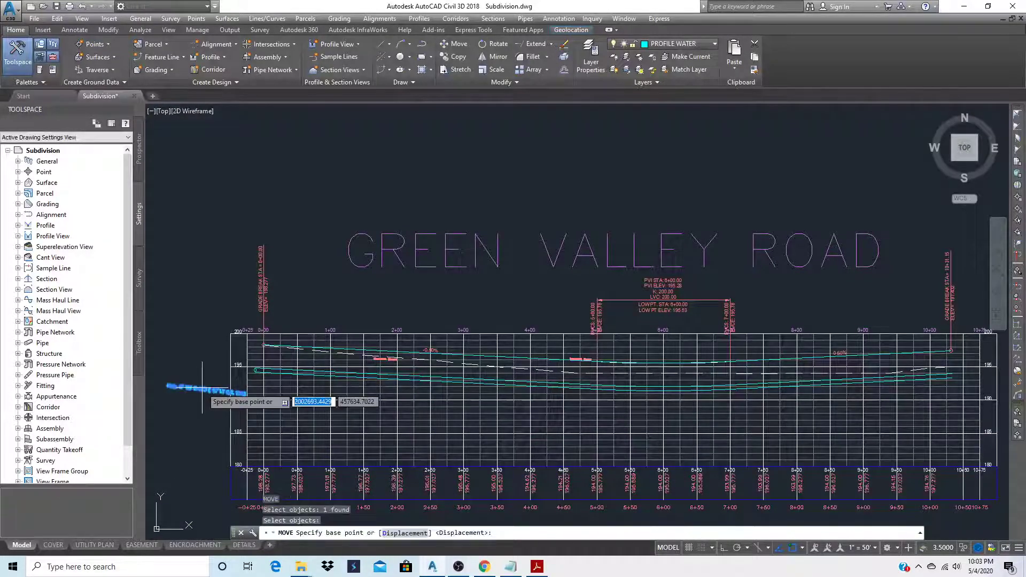
{"action": "left_click", "coordinate": [202, 385]}
{"action": "key", "text": "F3"}
{"action": "scroll", "coordinate": [571, 396], "scroll_direction": "down", "scroll_amount": 2}
{"action": "scroll", "coordinate": [652, 389], "scroll_direction": "up", "scroll_amount": 5}
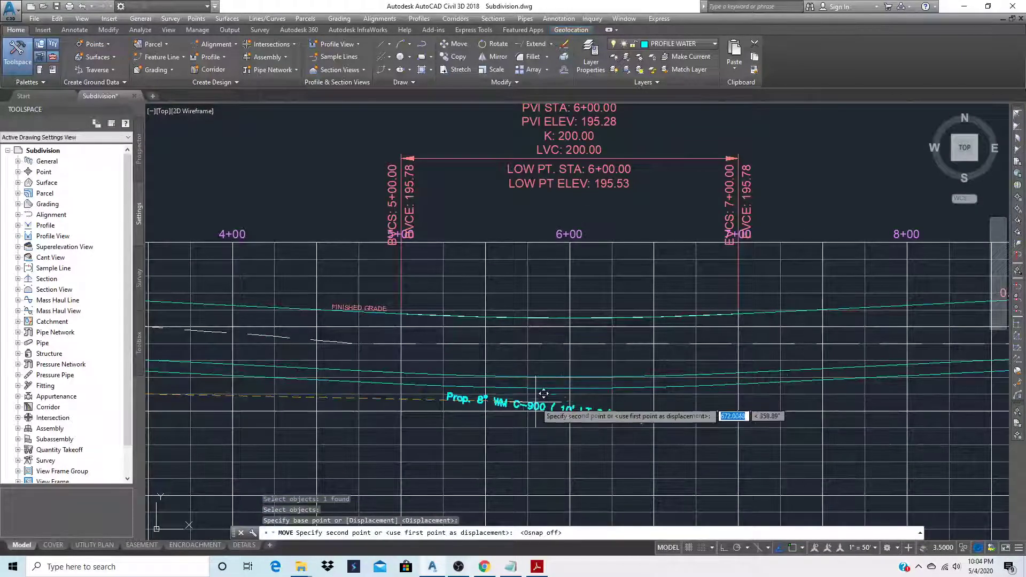
{"action": "left_click", "coordinate": [543, 390]}
{"action": "scroll", "coordinate": [484, 438], "scroll_direction": "up", "scroll_amount": 3}
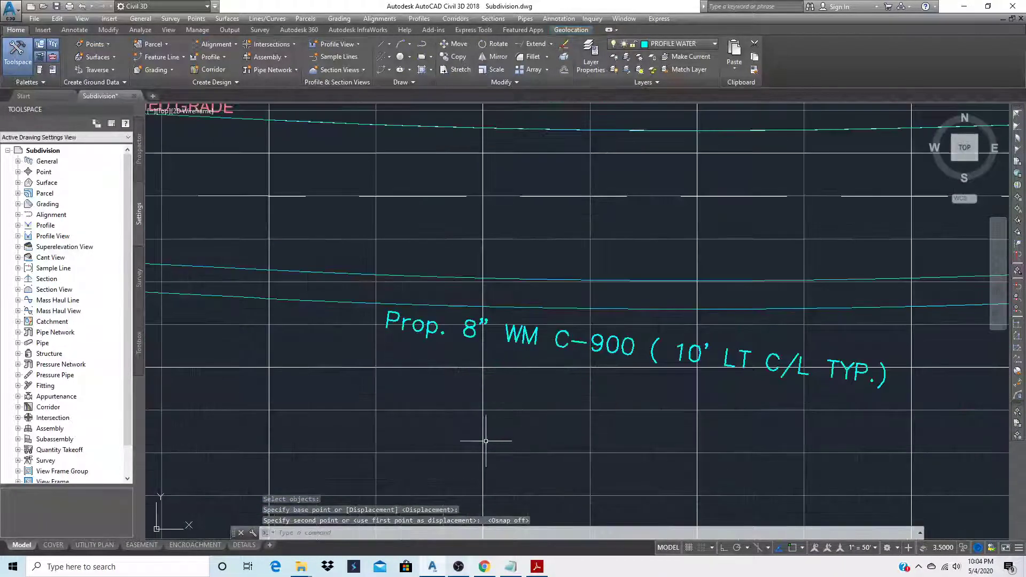
{"action": "type", "text": "RO"}
{"action": "key", "text": "Return"}
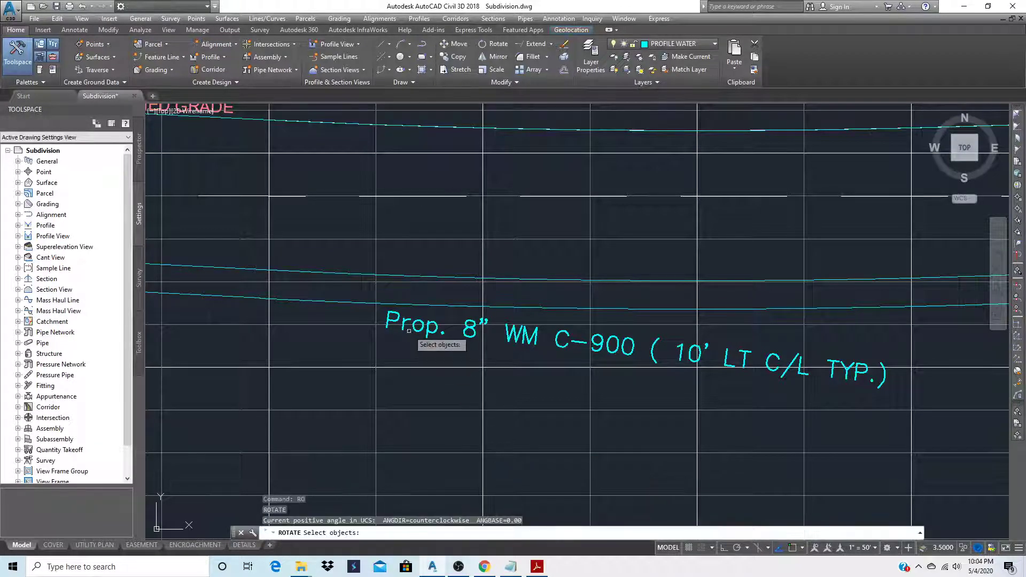
{"action": "left_click", "coordinate": [413, 325]}
{"action": "key", "text": "Escape"}
{"action": "key", "text": "Escape"}
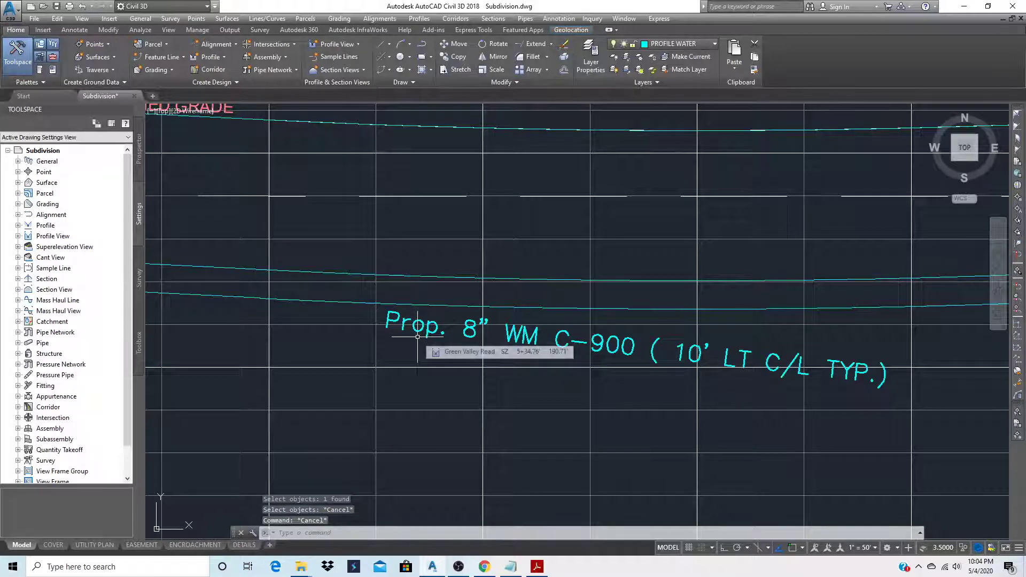
- Rotate the copied water main label about a point near its start so it runs roughly parallel to the pipe lines
{"action": "type", "text": "R"}
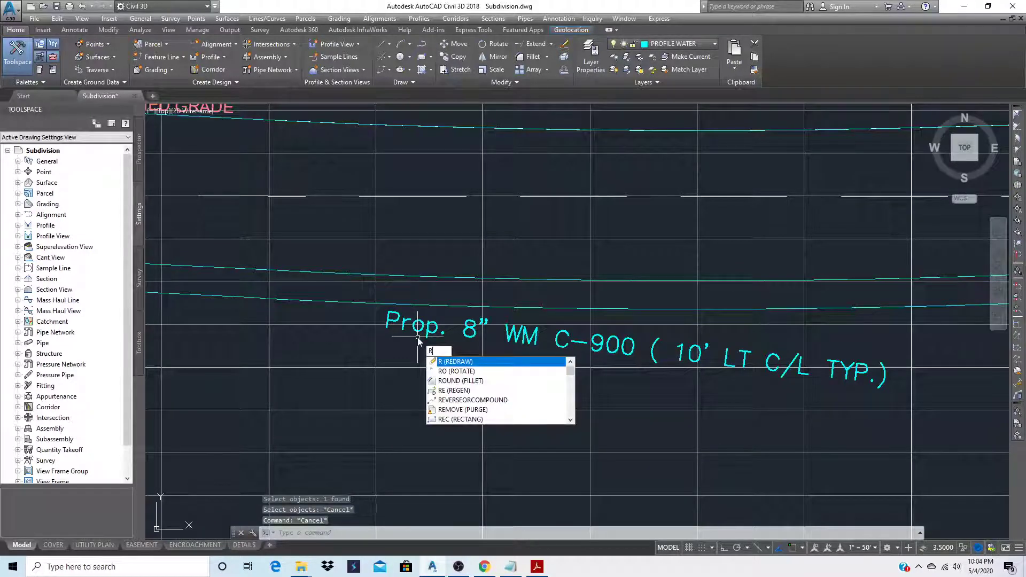
{"action": "type", "text": "O"}
{"action": "key", "text": "Return"}
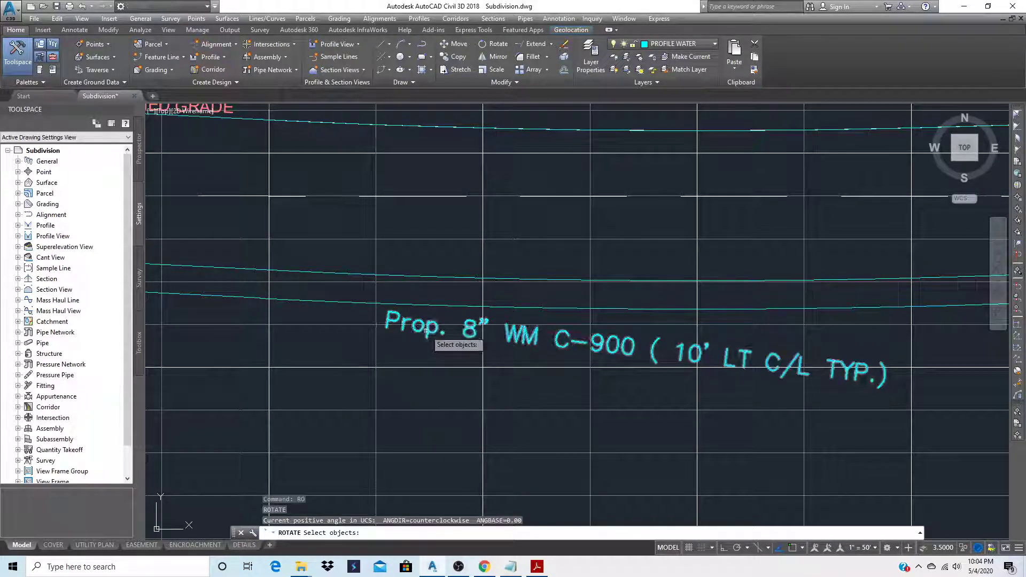
{"action": "left_click", "coordinate": [425, 327]}
{"action": "key", "text": "Return"}
{"action": "left_click", "coordinate": [425, 328]}
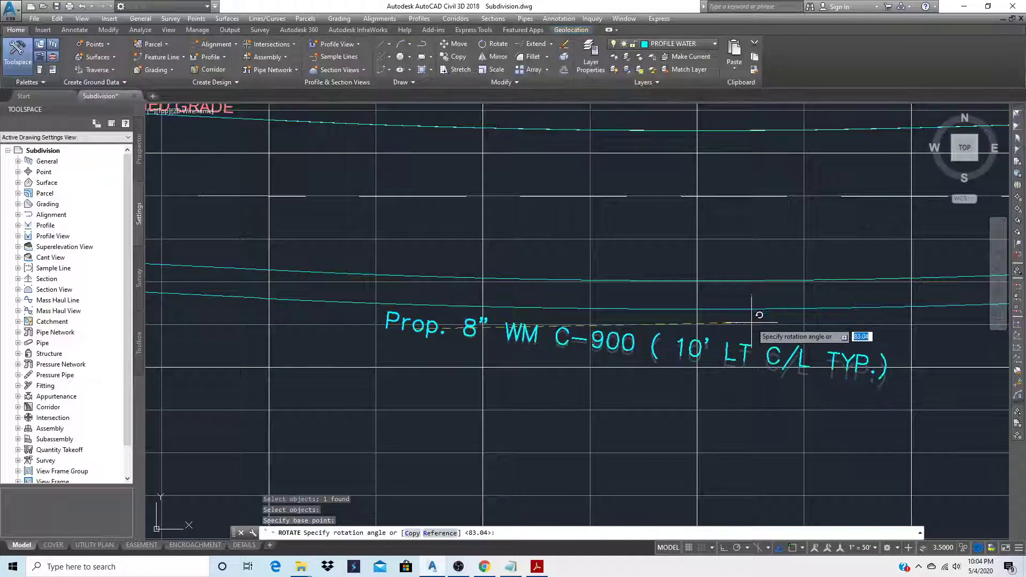
{"action": "left_click", "coordinate": [759, 304]}
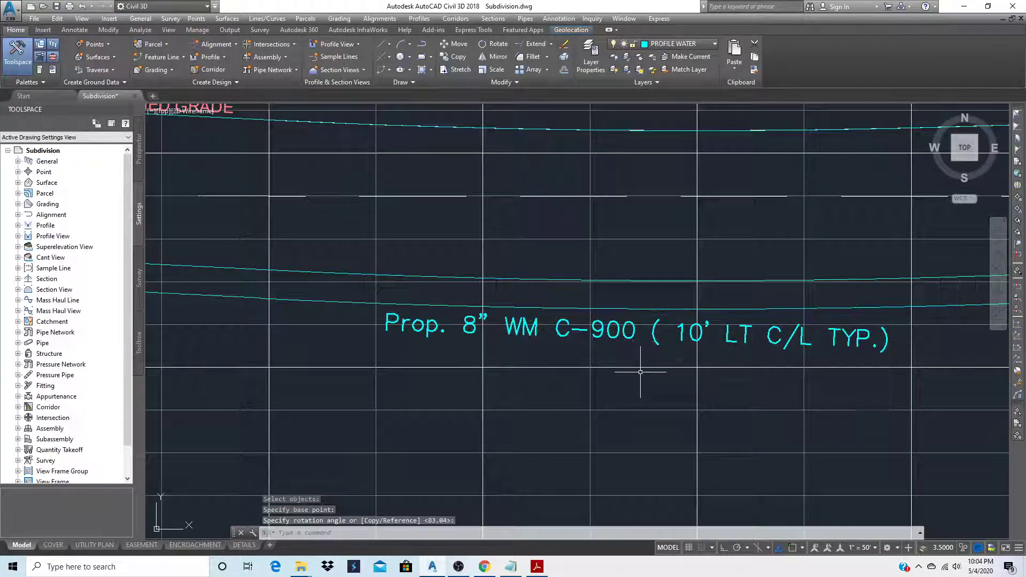
{"action": "scroll", "coordinate": [640, 372], "scroll_direction": "up", "scroll_amount": 2}
{"action": "scroll", "coordinate": [640, 372], "scroll_direction": "down", "scroll_amount": 4}
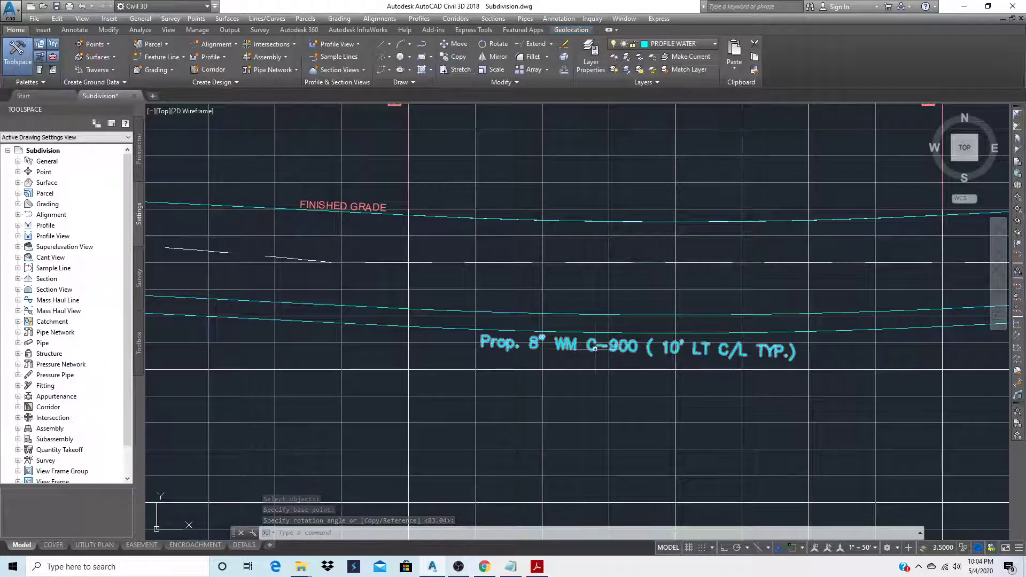
{"action": "type", "text": "E"}
{"action": "key", "text": "Escape"}
{"action": "key", "text": "Escape"}
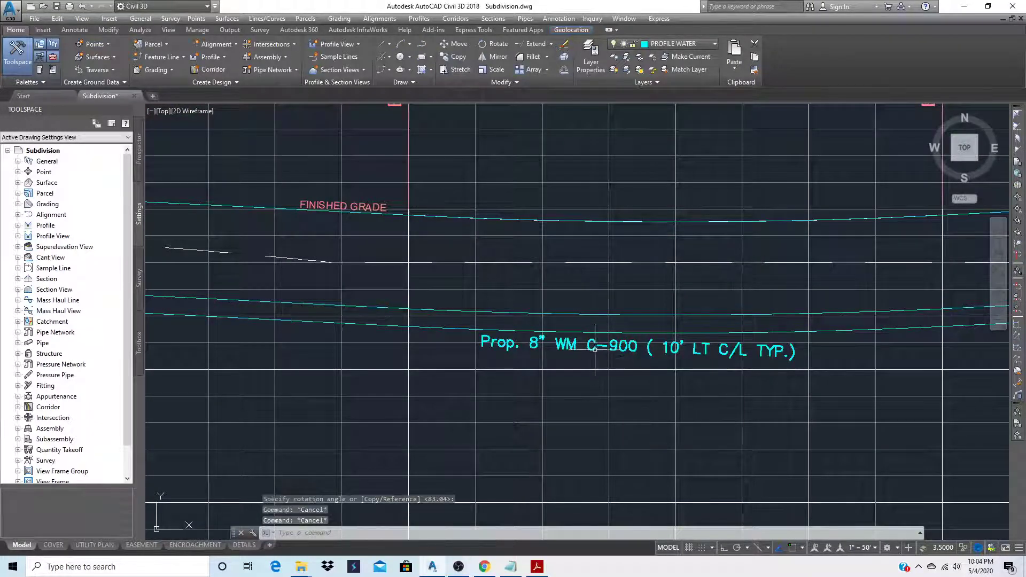
- Edit the water main label in the profile view to read "Prop. 8" WM C-900 (3.5' DEEP TYP)"
{"action": "left_click", "coordinate": [594, 350]}
{"action": "double_click", "coordinate": [674, 348]}
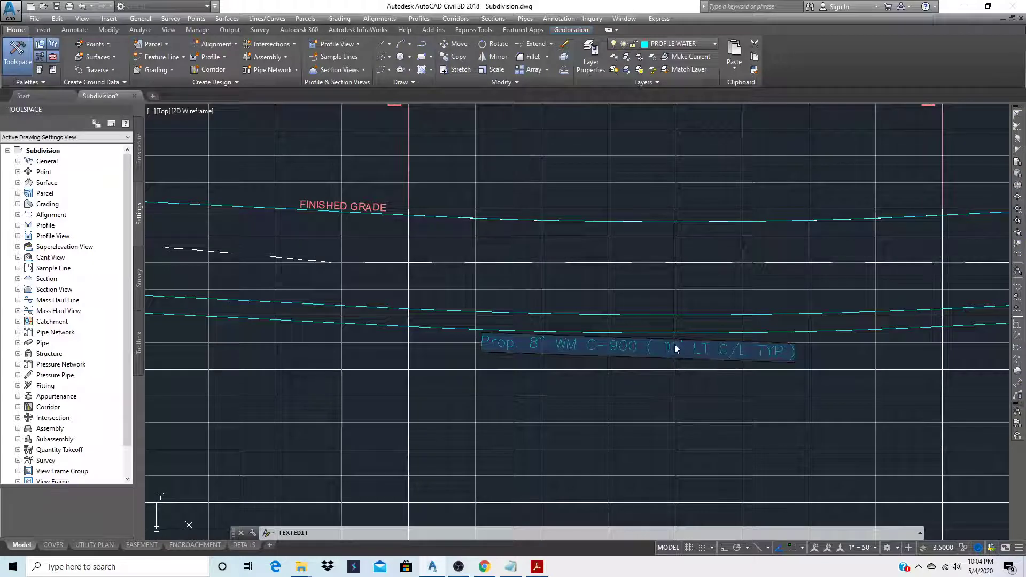
{"action": "left_click", "coordinate": [643, 345]}
{"action": "key", "text": "Delete"}
{"action": "key", "text": "Delete"}
{"action": "key", "text": "Delete"}
{"action": "key", "text": "Delete"}
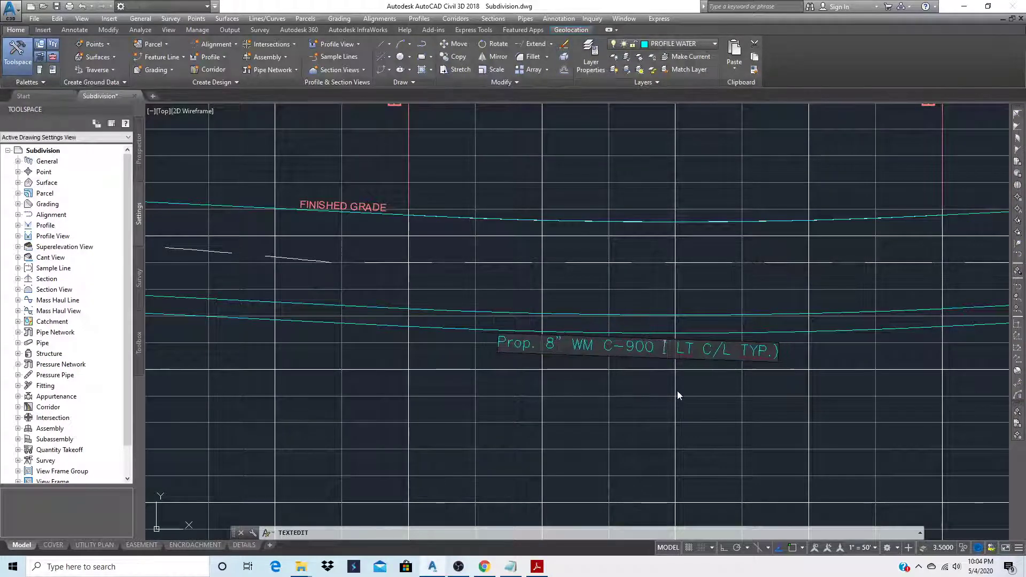
{"action": "key", "text": "Delete"}
{"action": "key", "text": "Delete"}
{"action": "key", "text": "Delete"}
{"action": "key", "text": "Delete"}
{"action": "key", "text": "Delete"}
{"action": "key", "text": "Delete"}
{"action": "key", "text": "Delete"}
{"action": "key", "text": "Delete"}
{"action": "key", "text": "Delete"}
{"action": "key", "text": "Delete"}
{"action": "key", "text": "Delete"}
{"action": "key", "text": "Delete"}
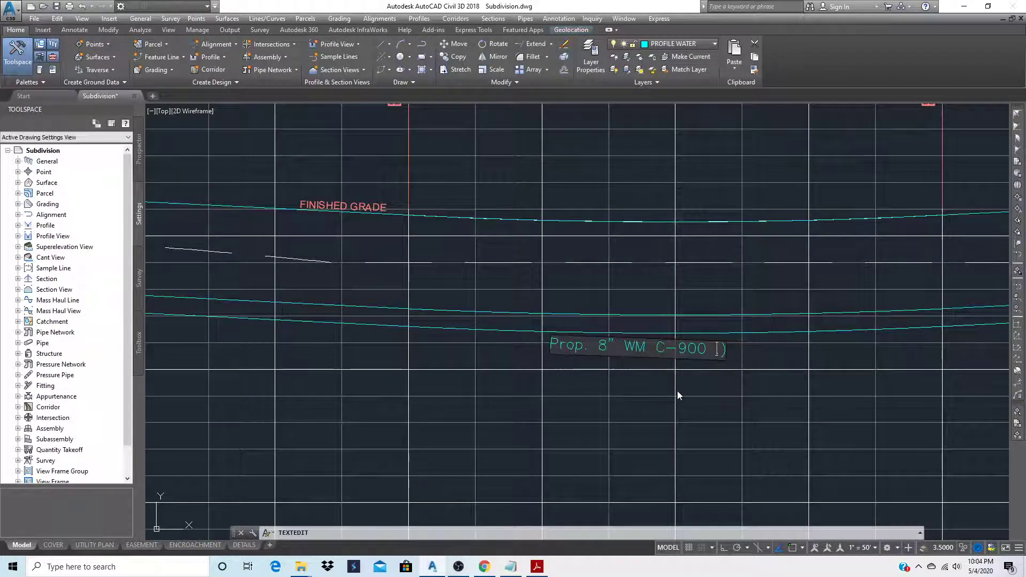
{"action": "key", "text": "Delete"}
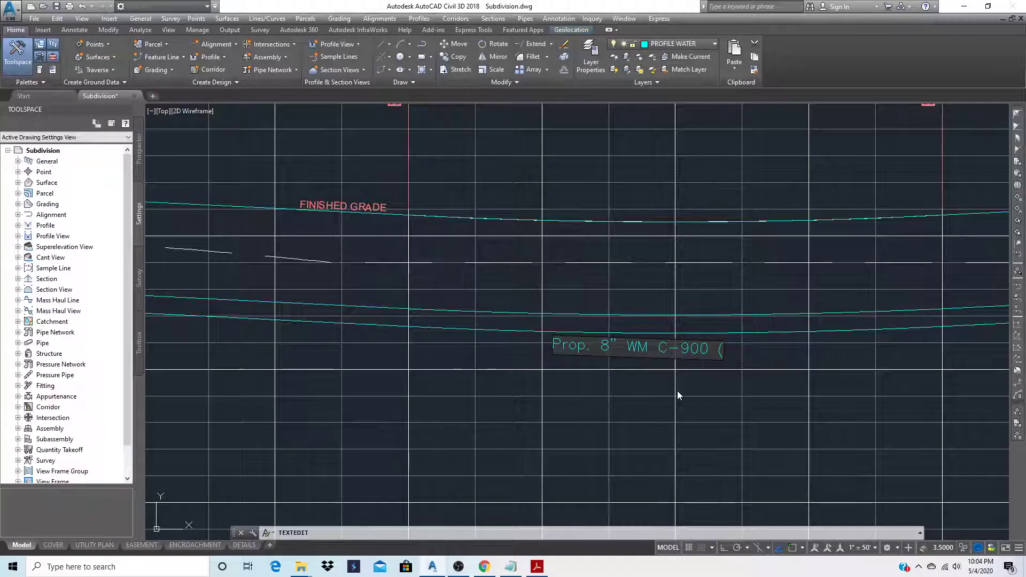
{"action": "type", "text": "3.5"}
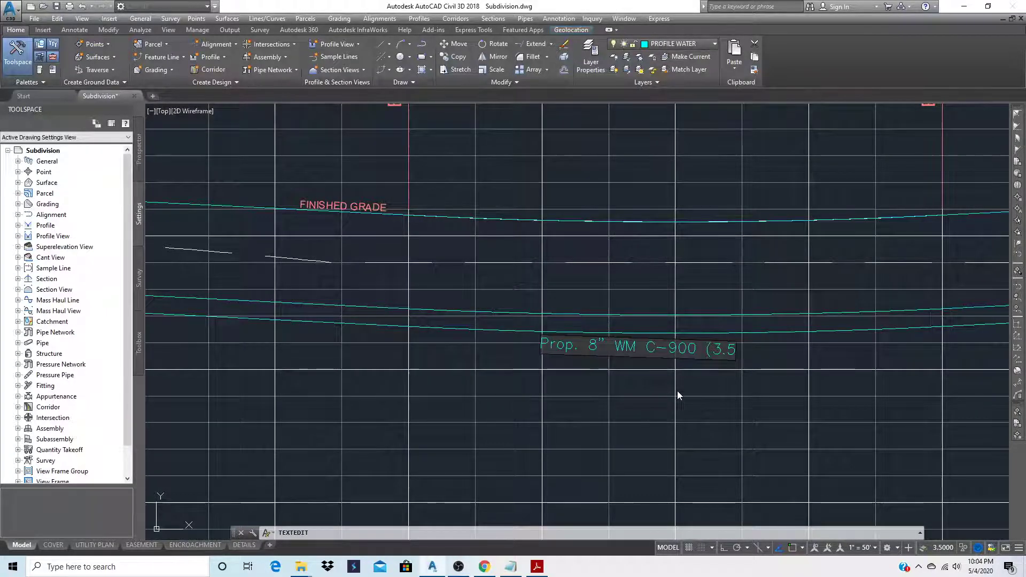
{"action": "type", "text": "' DEE"}
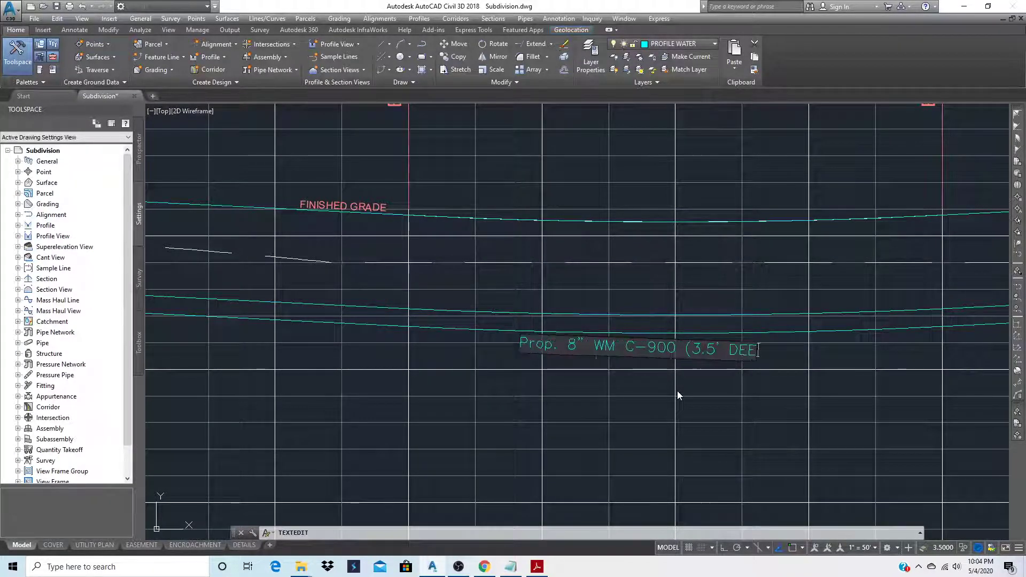
{"action": "type", "text": "P T"}
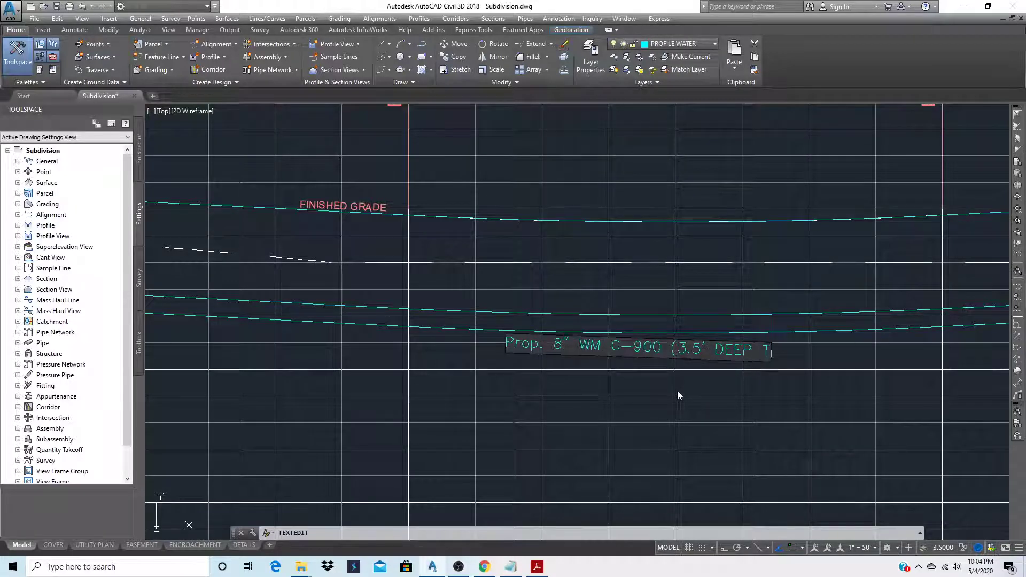
{"action": "type", "text": "YP)"}
{"action": "key", "text": "Return"}
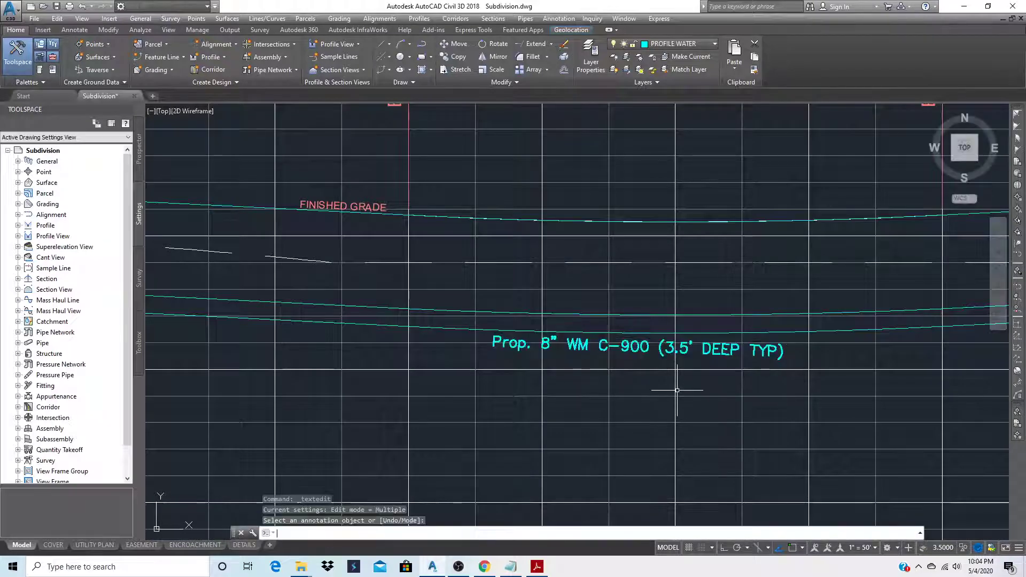
- Erase the cyan line lying on the finished grade profile in the Green Valley Road profile view
{"action": "scroll", "coordinate": [516, 377], "scroll_direction": "down", "scroll_amount": 5}
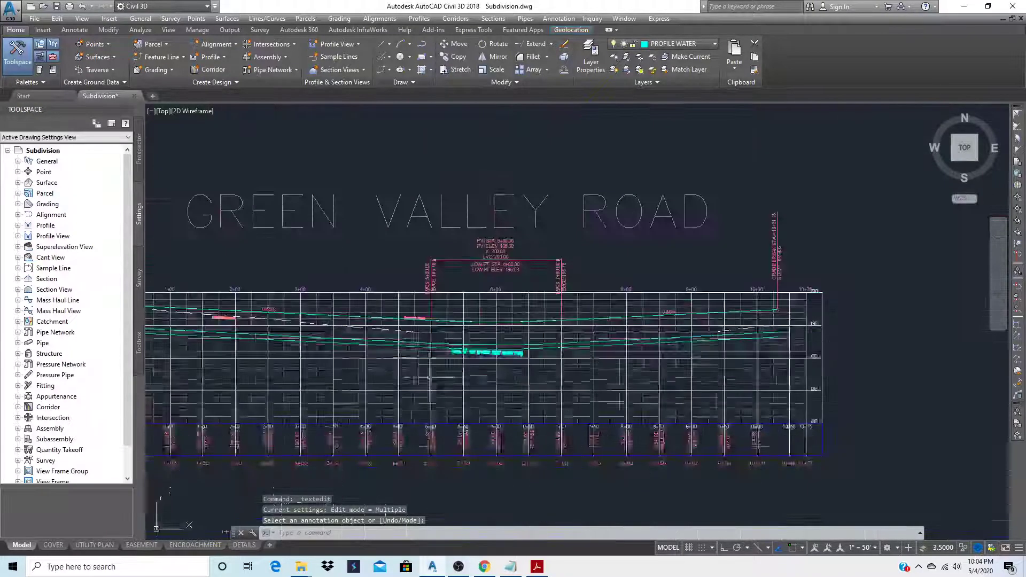
{"action": "scroll", "coordinate": [592, 318], "scroll_direction": "up", "scroll_amount": 4}
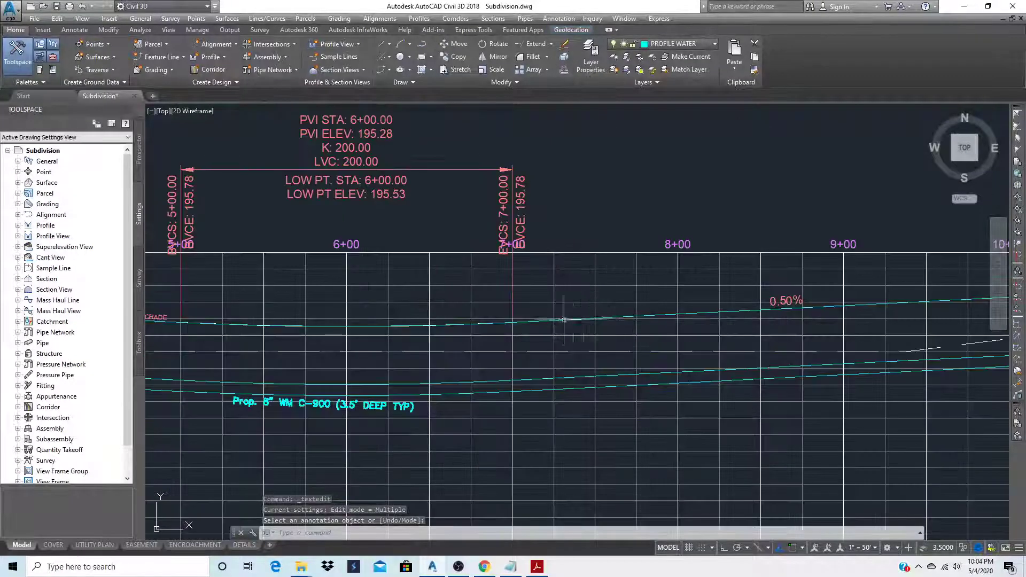
{"action": "type", "text": "e"}
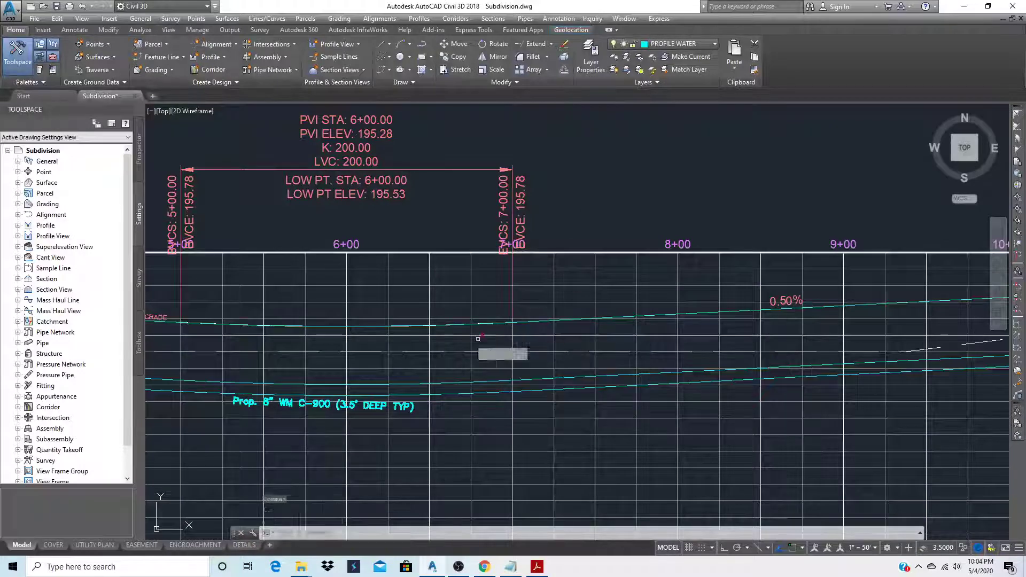
{"action": "key", "text": "Return"}
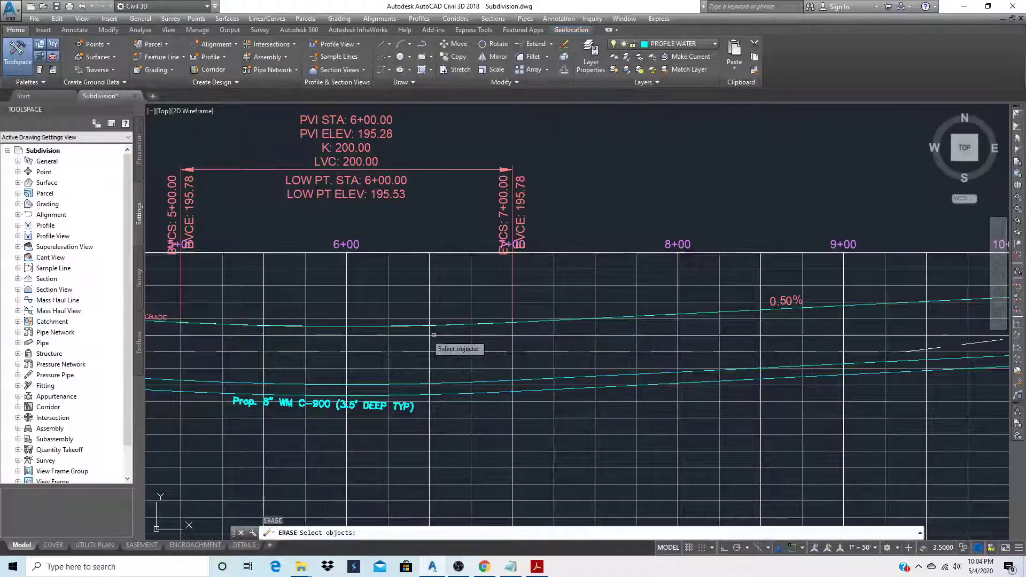
{"action": "left_click", "coordinate": [375, 325]}
{"action": "key", "text": "Return"}
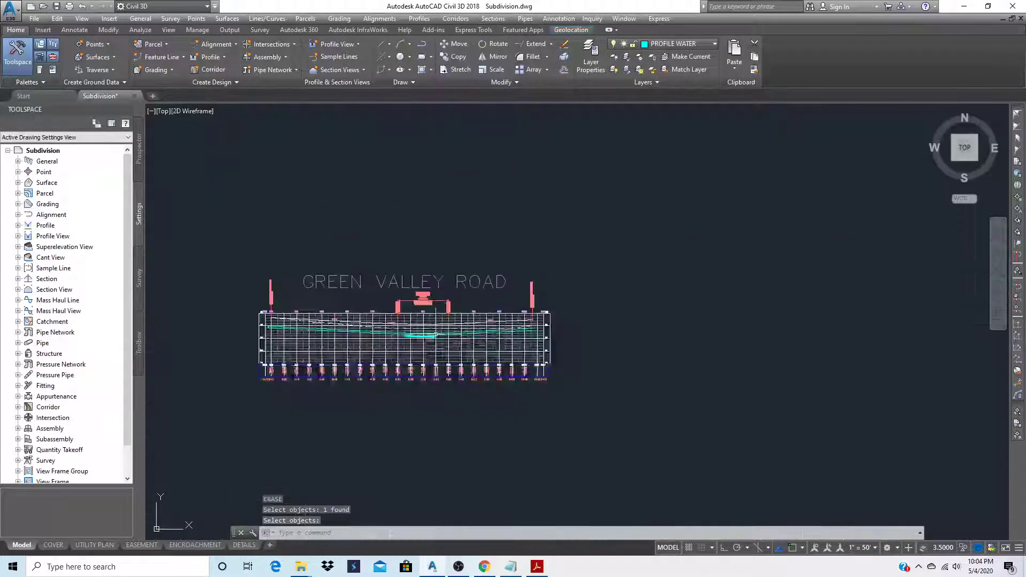
- Examine the water main along the Green Valley Road profile and its fittings near the cul-de-sac in the plan
{"action": "scroll", "coordinate": [442, 350], "scroll_direction": "up", "scroll_amount": 6}
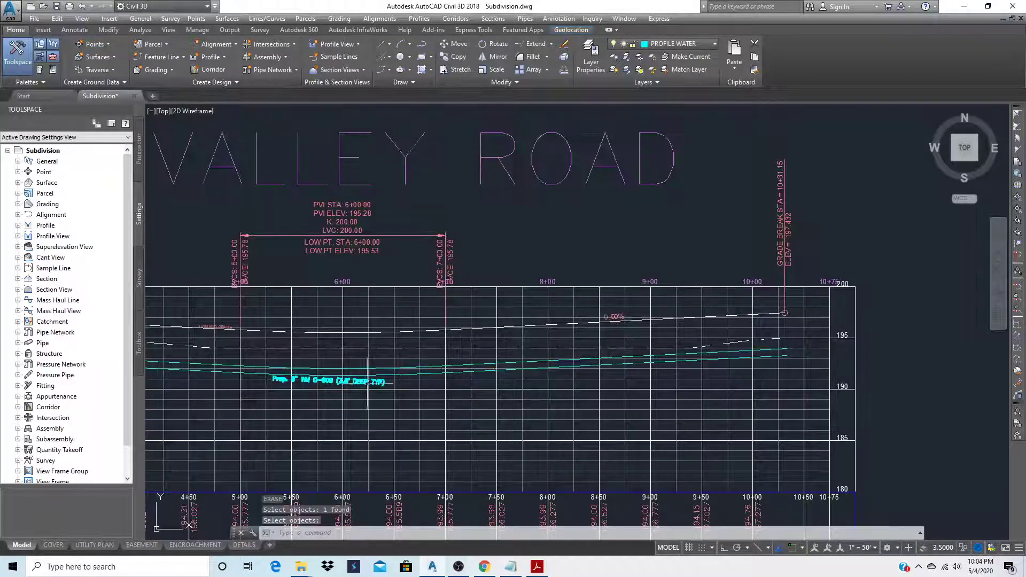
{"action": "scroll", "coordinate": [392, 382], "scroll_direction": "up", "scroll_amount": 2}
{"action": "scroll", "coordinate": [467, 395], "scroll_direction": "down", "scroll_amount": 2}
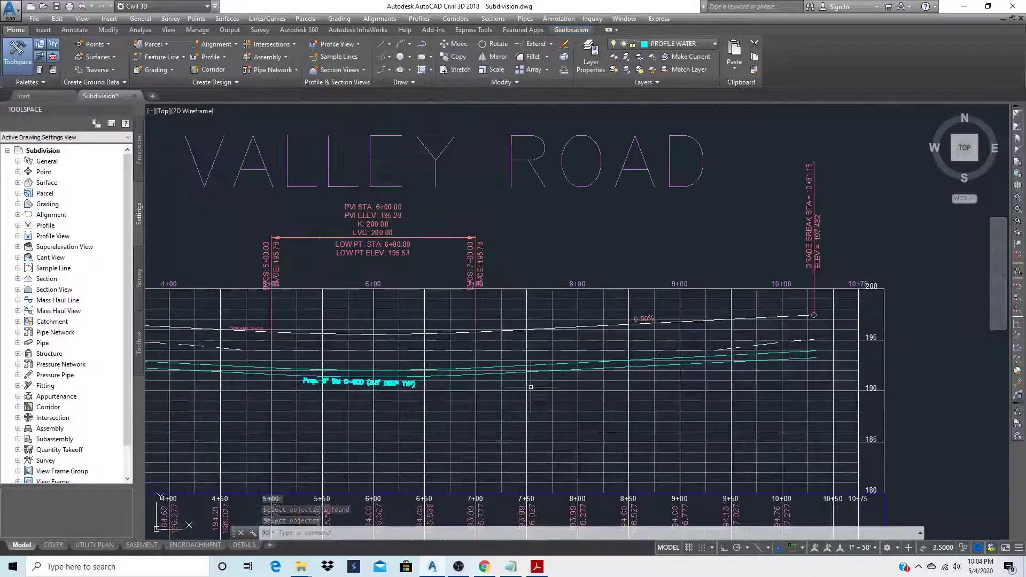
{"action": "scroll", "coordinate": [515, 383], "scroll_direction": "down", "scroll_amount": 3}
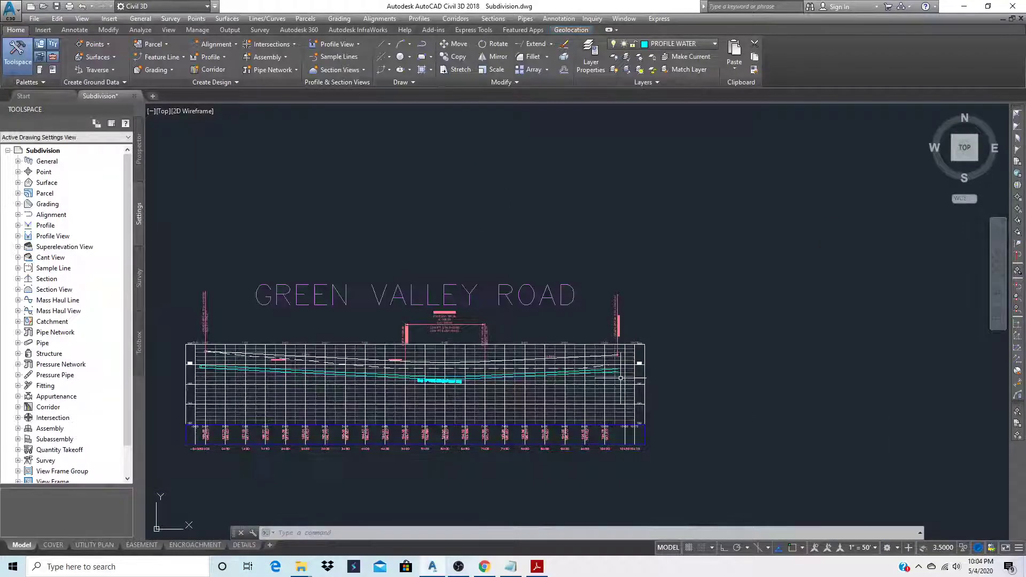
{"action": "scroll", "coordinate": [603, 346], "scroll_direction": "up", "scroll_amount": 5}
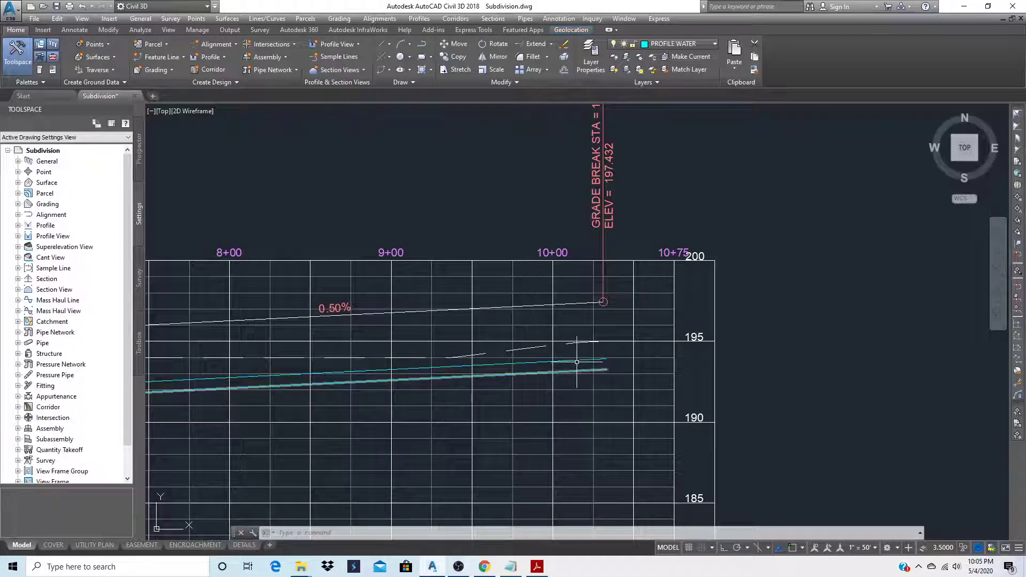
{"action": "scroll", "coordinate": [576, 361], "scroll_direction": "down", "scroll_amount": 8}
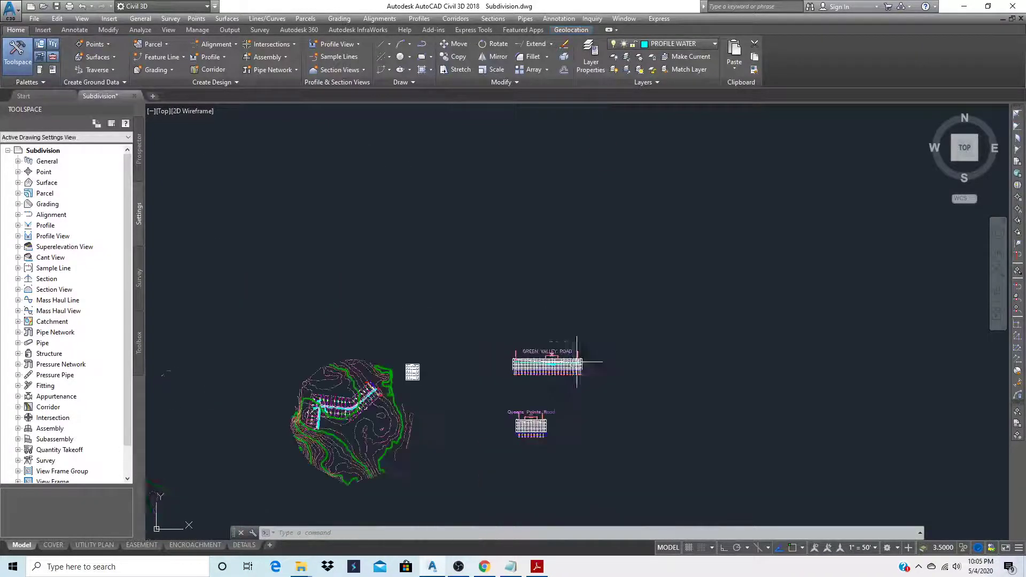
{"action": "scroll", "coordinate": [317, 406], "scroll_direction": "up", "scroll_amount": 10}
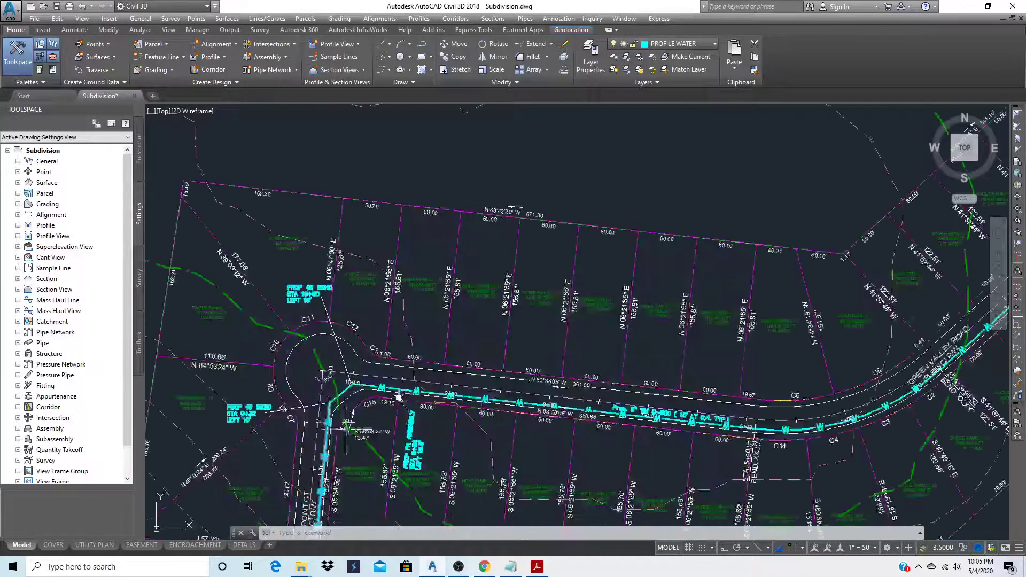
{"action": "scroll", "coordinate": [430, 379], "scroll_direction": "down", "scroll_amount": 4}
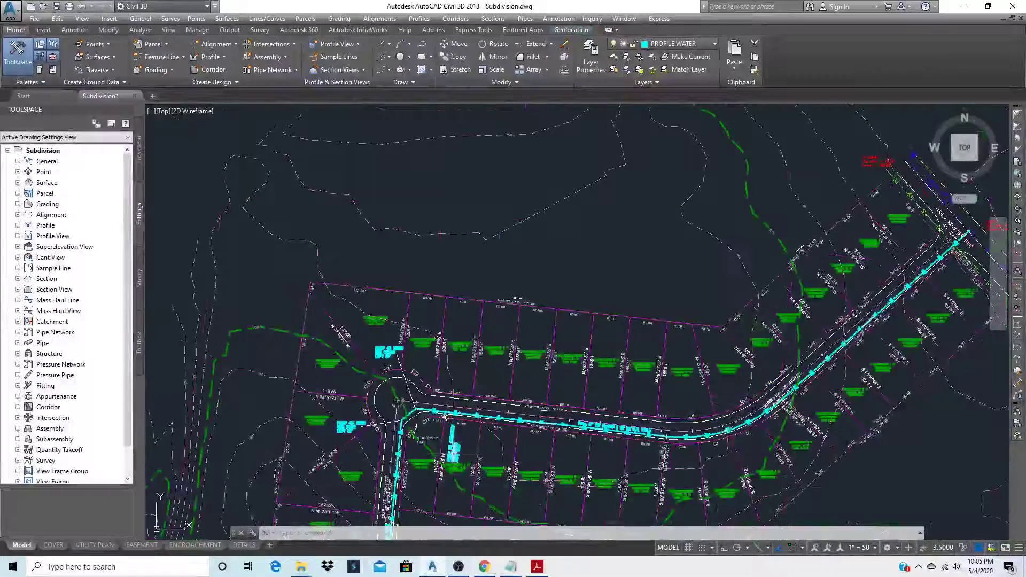
{"action": "type", "text": "CO"}
{"action": "key", "text": "Return"}
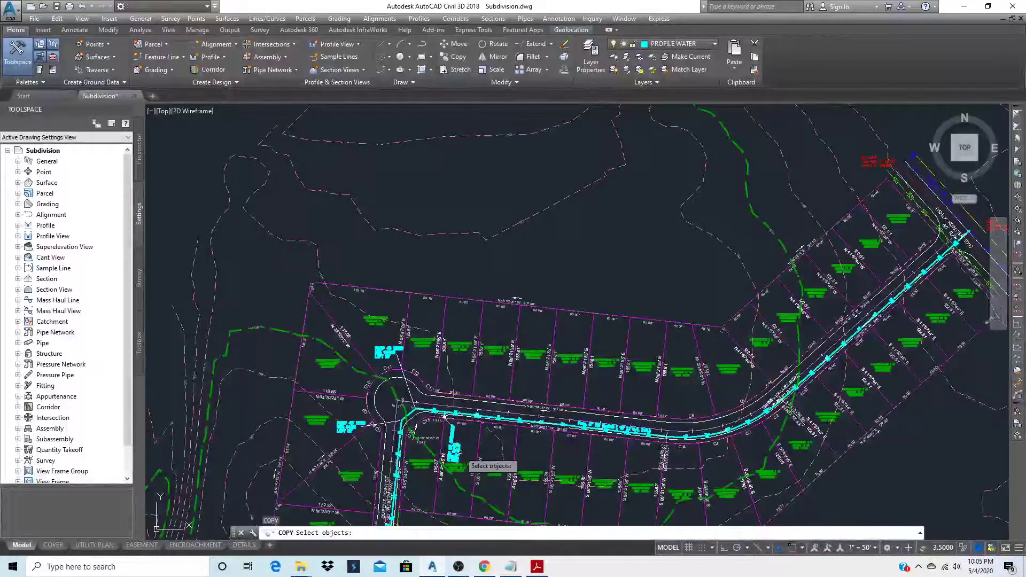
{"action": "scroll", "coordinate": [444, 416], "scroll_direction": "up", "scroll_amount": 5}
{"action": "left_click", "coordinate": [464, 463]}
{"action": "left_click", "coordinate": [422, 409]}
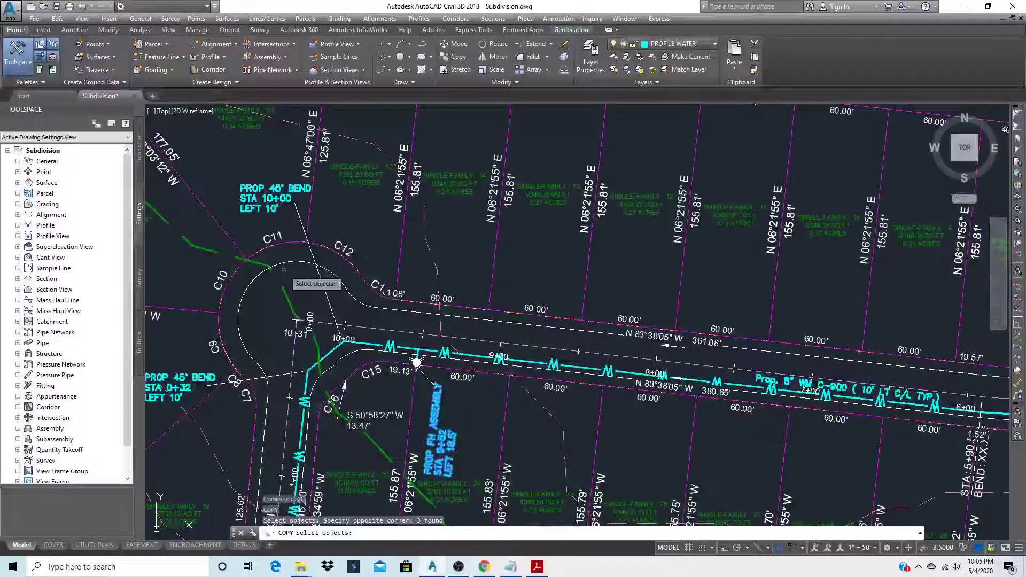
{"action": "key", "text": "Return"}
{"action": "left_click", "coordinate": [260, 208]}
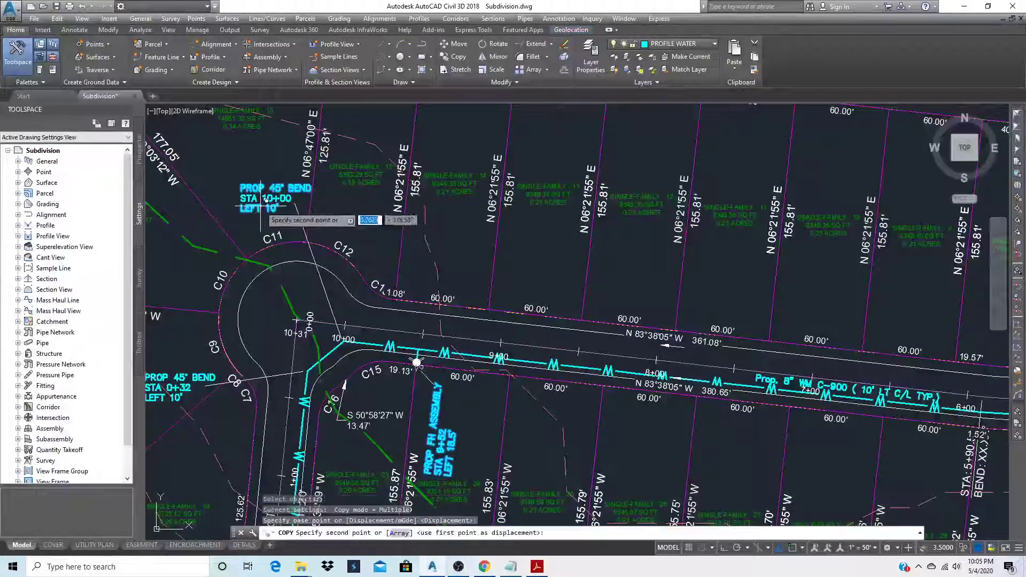
{"action": "key", "text": "Escape"}
- Copy the station 10+00 45° bend label and the fire hydrant assembly label from plan to profile, with the bend label below the pipe at 10+00
{"action": "right_click", "coordinate": [260, 211]}
{"action": "left_click", "coordinate": [283, 230]}
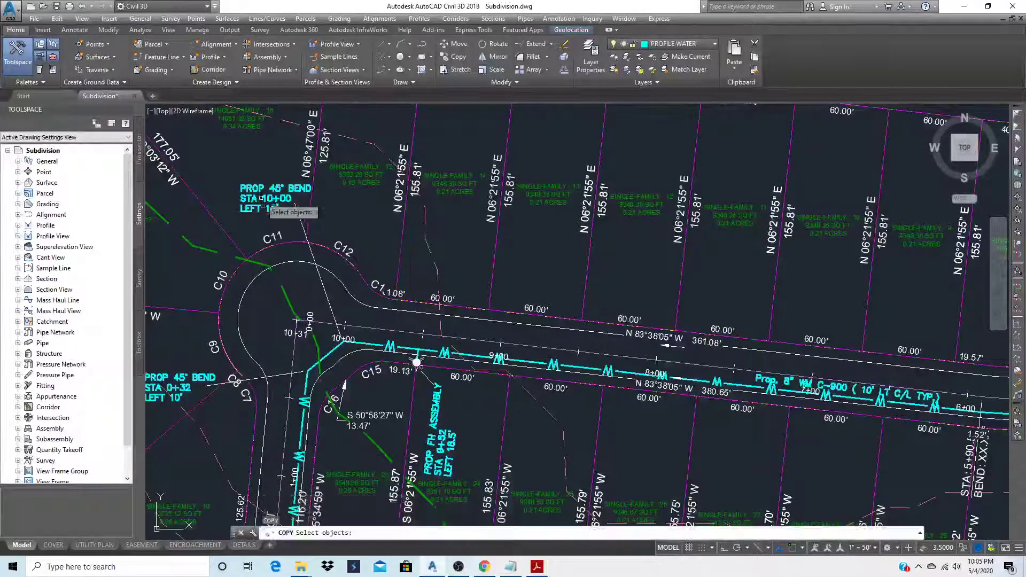
{"action": "left_click", "coordinate": [406, 390]}
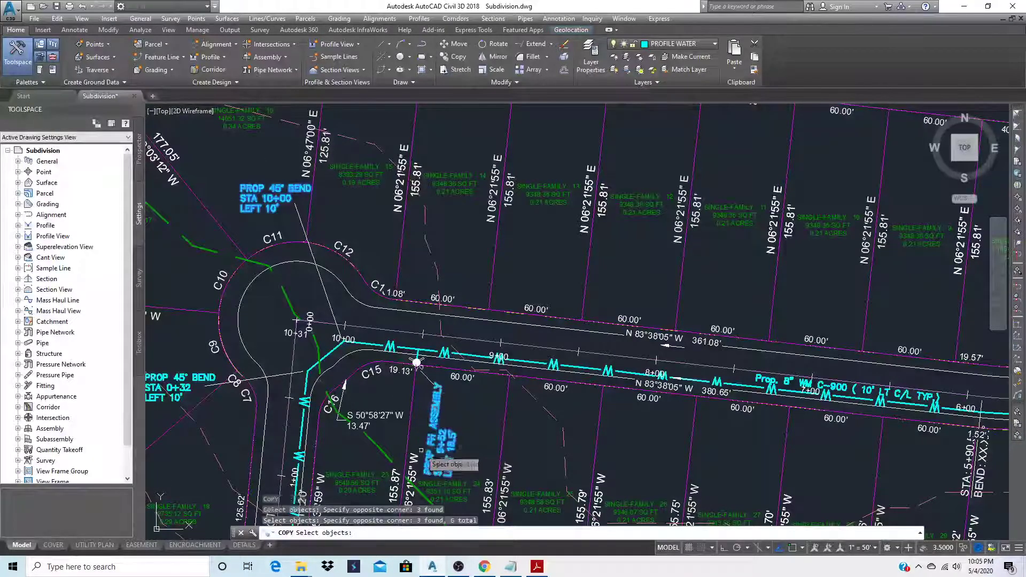
{"action": "key", "text": "Return"}
{"action": "left_click", "coordinate": [249, 188]}
{"action": "scroll", "coordinate": [342, 198], "scroll_direction": "down", "scroll_amount": 5}
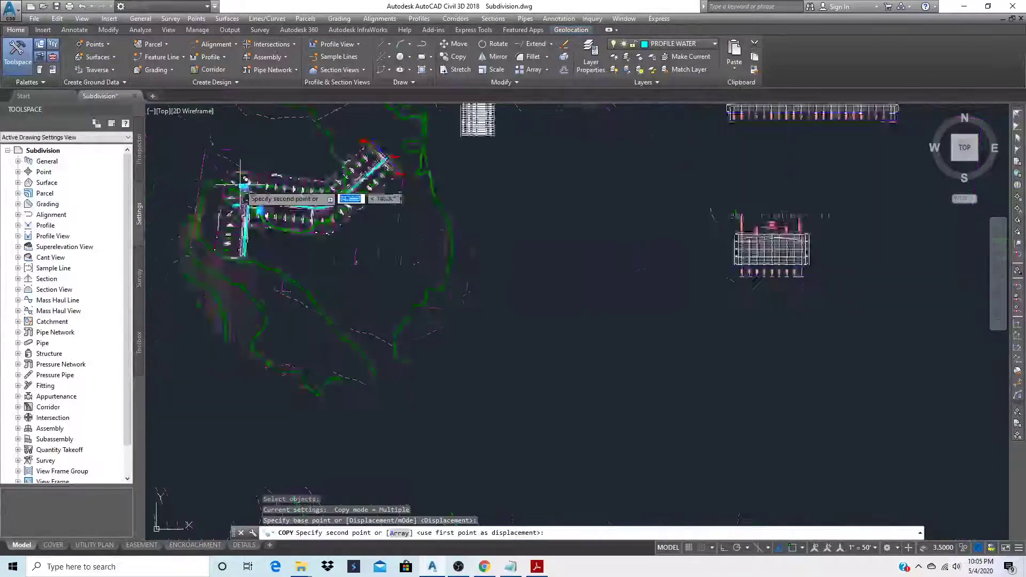
{"action": "scroll", "coordinate": [663, 155], "scroll_direction": "up", "scroll_amount": 5}
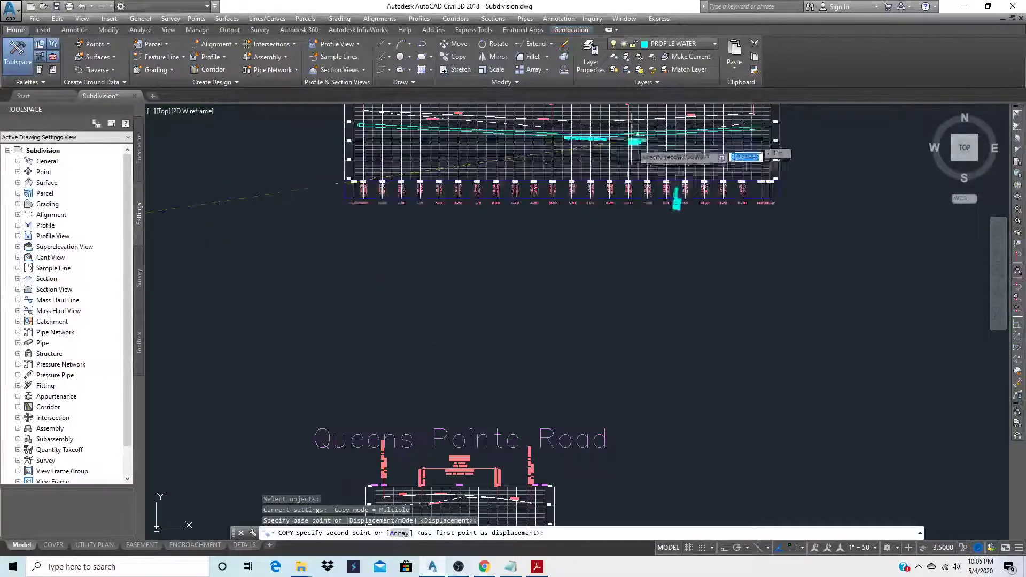
{"action": "scroll", "coordinate": [748, 180], "scroll_direction": "up", "scroll_amount": 6}
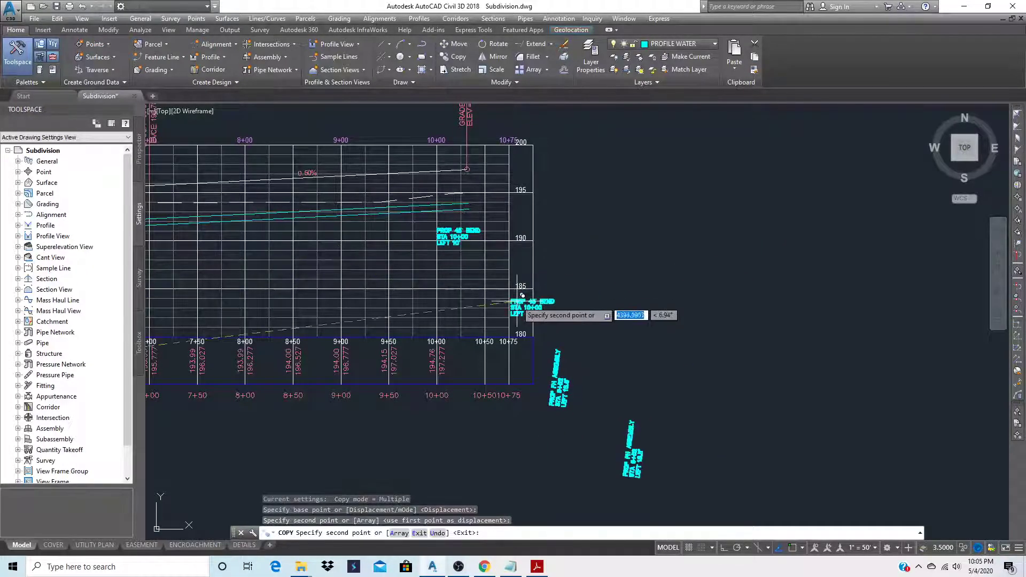
{"action": "key", "text": "Escape"}
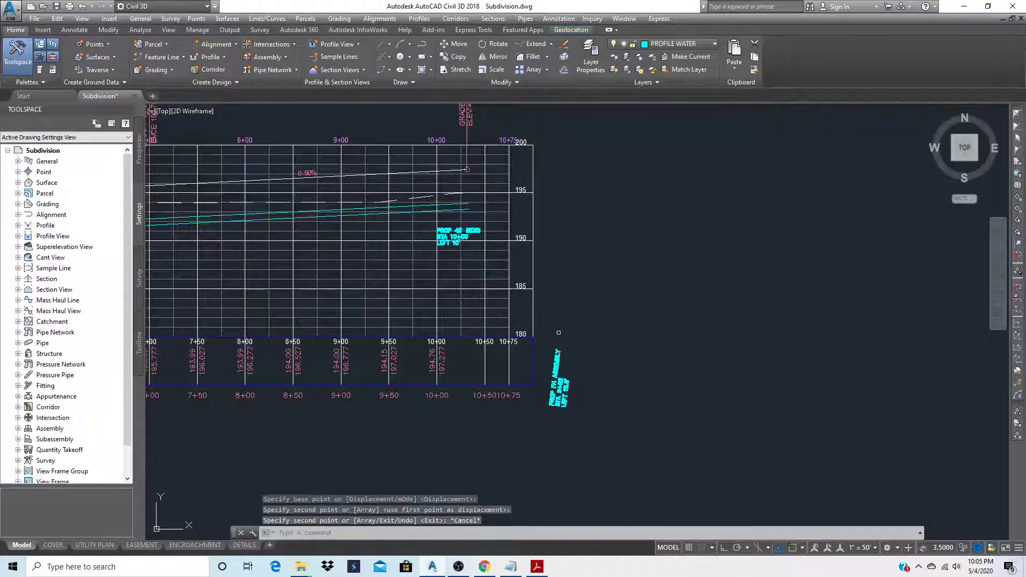
- Move the three-line fire hydrant assembly label into the profile grid, below the water main near station 9+50
{"action": "type", "text": "m"}
{"action": "key", "text": "Return"}
{"action": "scroll", "coordinate": [566, 366], "scroll_direction": "up", "scroll_amount": 2}
{"action": "left_click", "coordinate": [574, 376]}
{"action": "left_click", "coordinate": [546, 417]}
{"action": "key", "text": "Return"}
{"action": "left_click", "coordinate": [588, 404]}
{"action": "scroll", "coordinate": [628, 455], "scroll_direction": "down", "scroll_amount": 2}
{"action": "scroll", "coordinate": [460, 289], "scroll_direction": "up", "scroll_amount": 2}
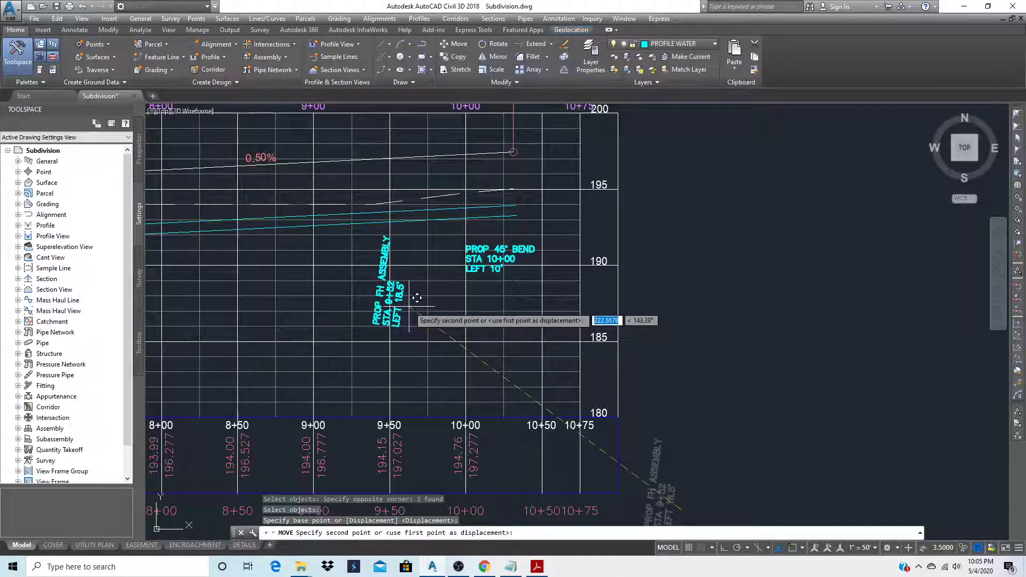
{"action": "scroll", "coordinate": [419, 321], "scroll_direction": "down", "scroll_amount": 2}
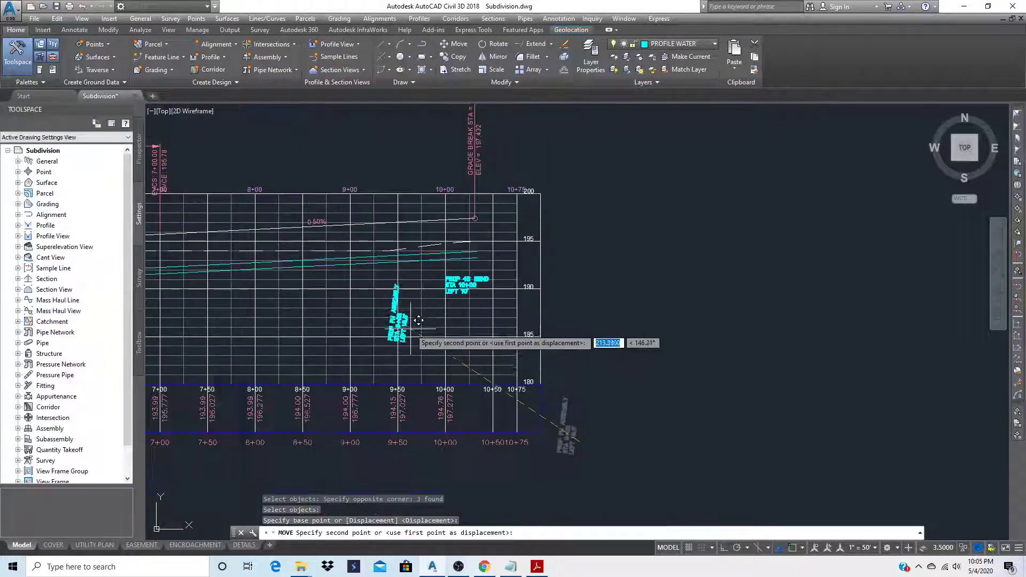
{"action": "scroll", "coordinate": [418, 318], "scroll_direction": "up", "scroll_amount": 2}
{"action": "left_click", "coordinate": [418, 302]}
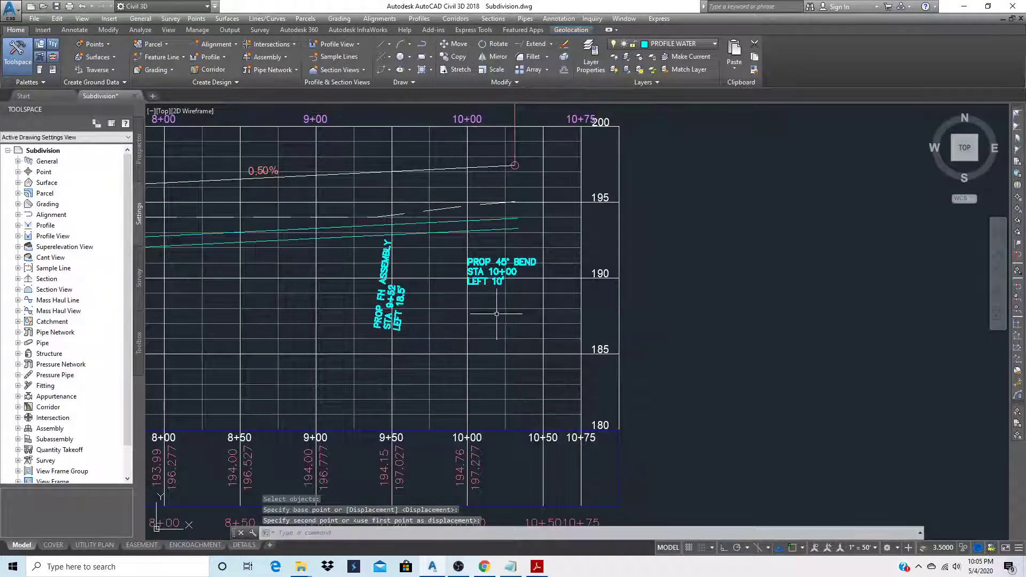
- Rotate the three lines of the 45° bend label in the profile by 90 degrees
{"action": "type", "text": "Ro"}
{"action": "key", "text": "Return"}
{"action": "left_click", "coordinate": [499, 275]}
{"action": "left_click", "coordinate": [498, 273]}
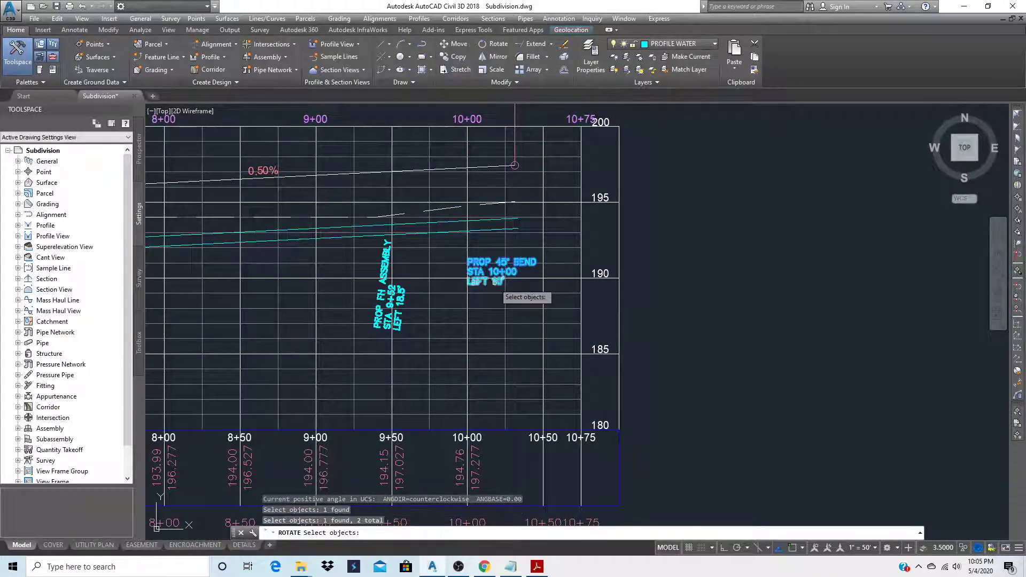
{"action": "left_click", "coordinate": [497, 272]}
{"action": "key", "text": "Return"}
{"action": "left_click", "coordinate": [490, 272]}
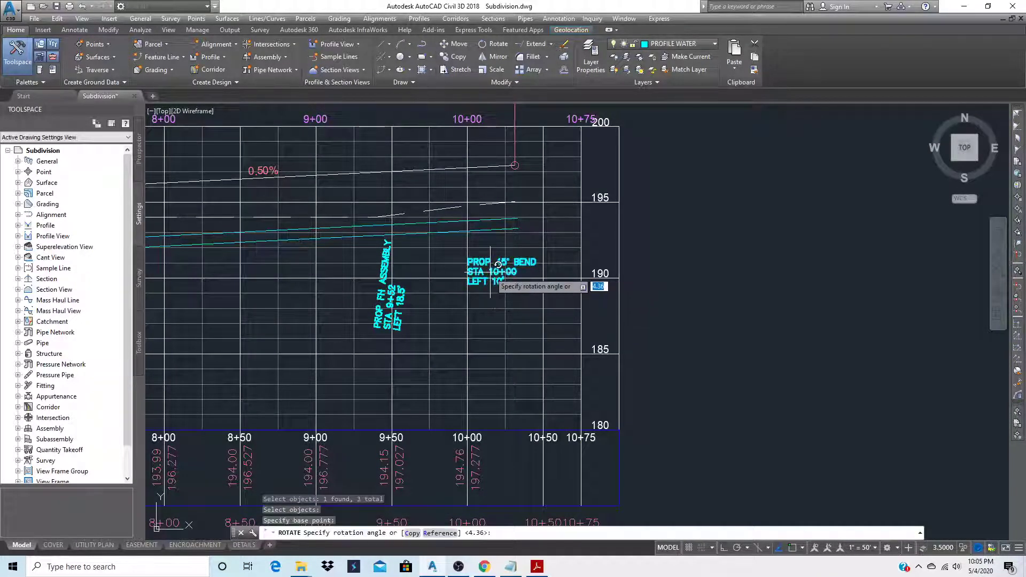
{"action": "type", "text": "90"}
{"action": "key", "text": "Return"}
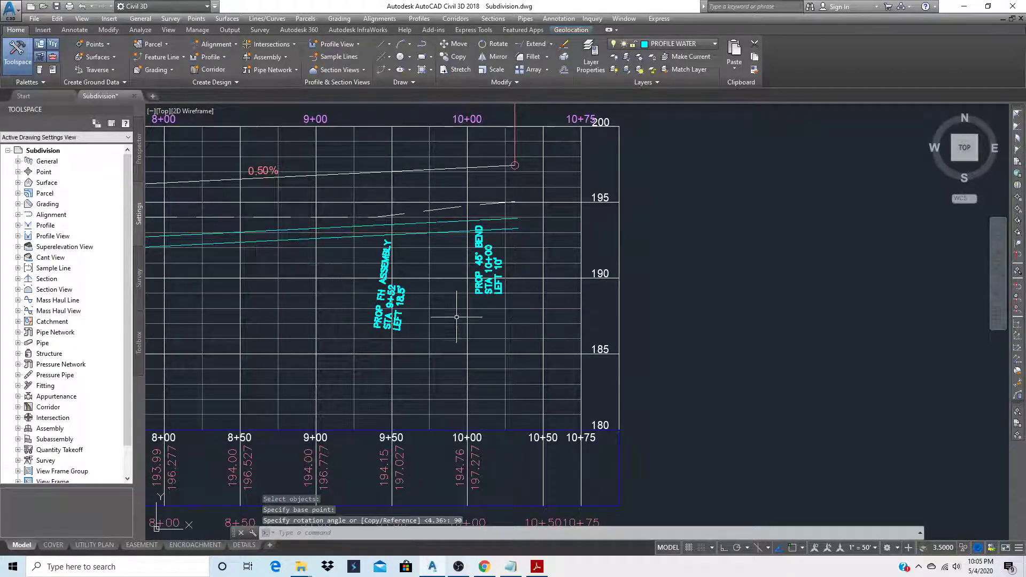
- Move the rotated 45° bend label below the water main so it straddles the station 10+00 grid line
{"action": "type", "text": "M"}
{"action": "key", "text": "Return"}
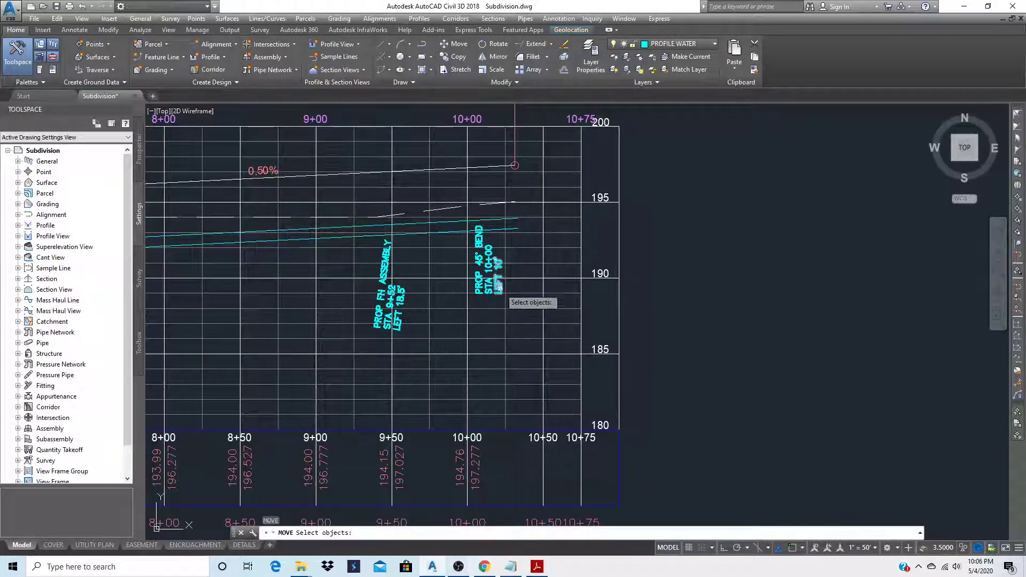
{"action": "left_click", "coordinate": [487, 289]}
{"action": "left_click", "coordinate": [486, 291]}
{"action": "left_click", "coordinate": [487, 278]}
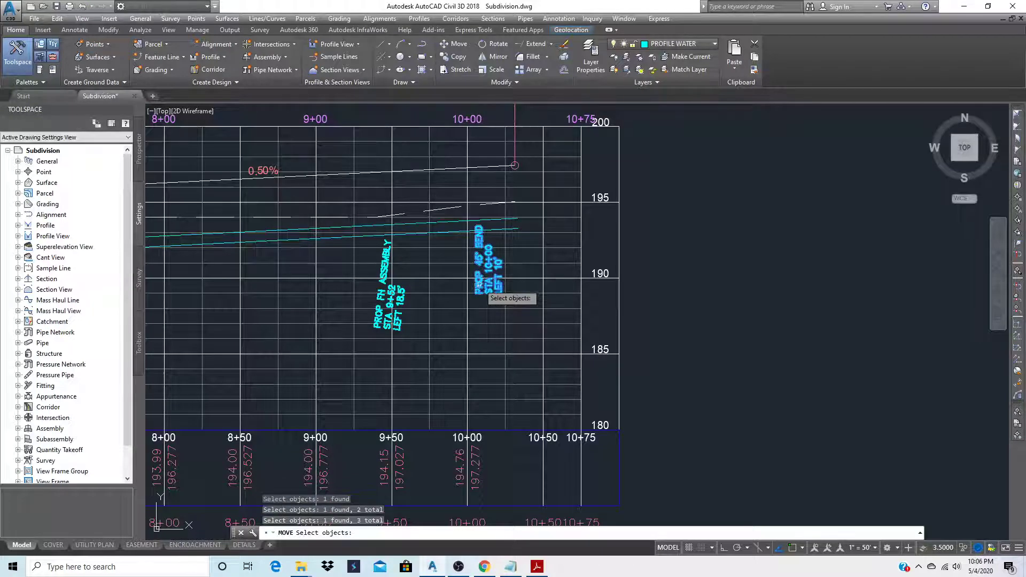
{"action": "key", "text": "Return"}
{"action": "left_click", "coordinate": [486, 278]}
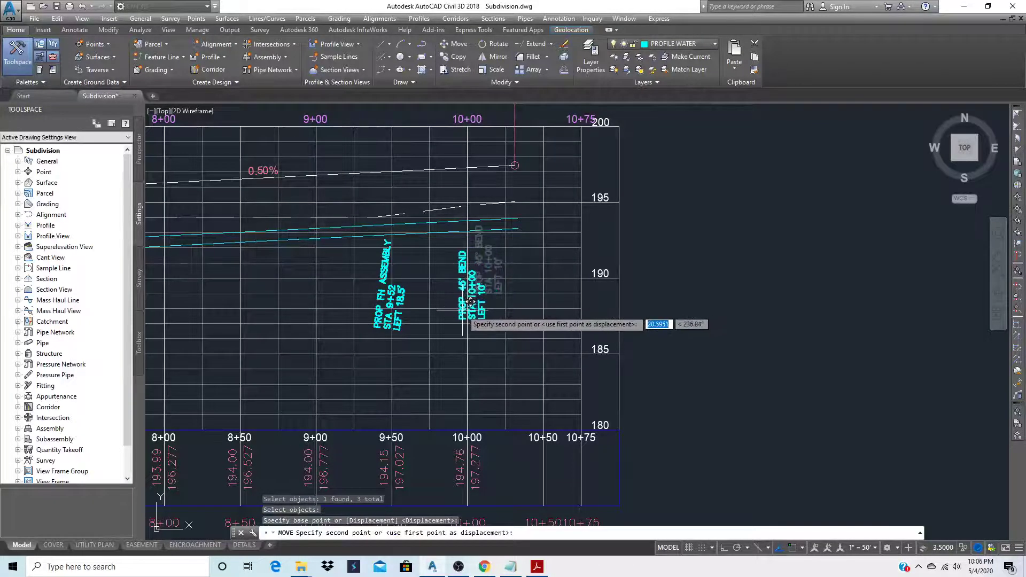
{"action": "left_click", "coordinate": [470, 302]}
{"action": "scroll", "coordinate": [480, 324], "scroll_direction": "up", "scroll_amount": 2}
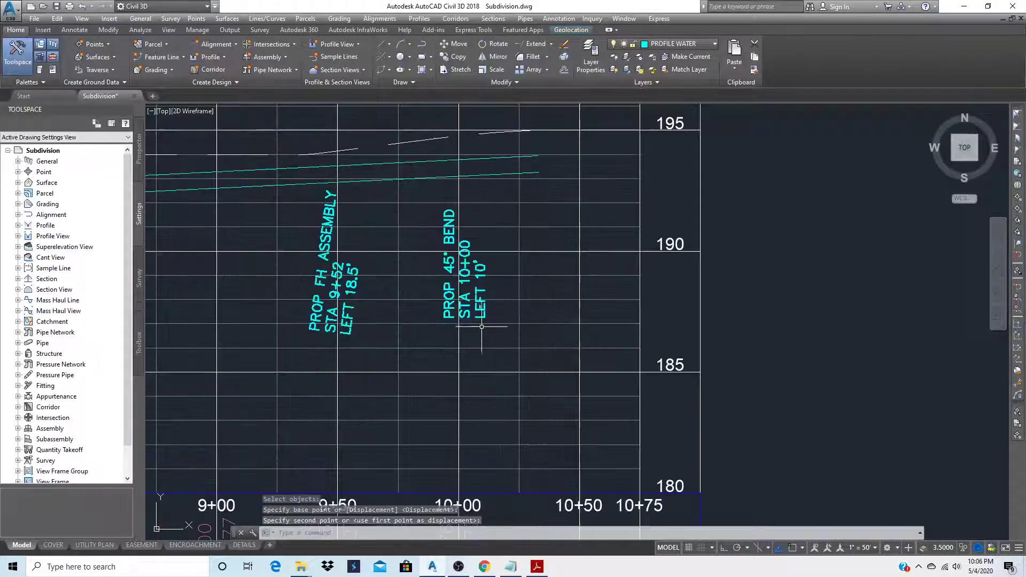
{"action": "key", "text": "Escape"}
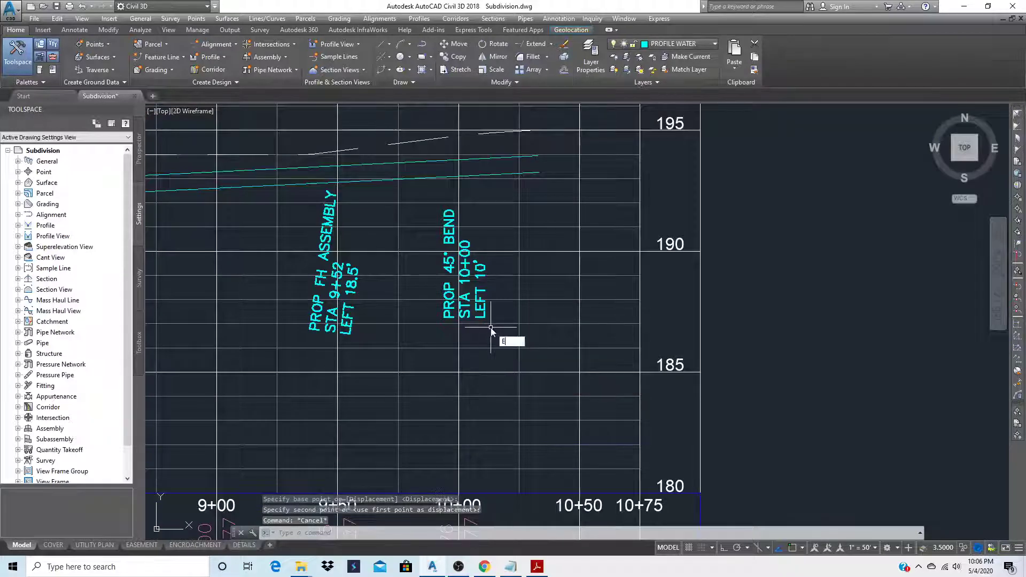
- Erase the "LEFT 10'" line from the 45° bend label in the profile
{"action": "type", "text": "E"}
{"action": "key", "text": "Return"}
{"action": "left_click", "coordinate": [481, 313]}
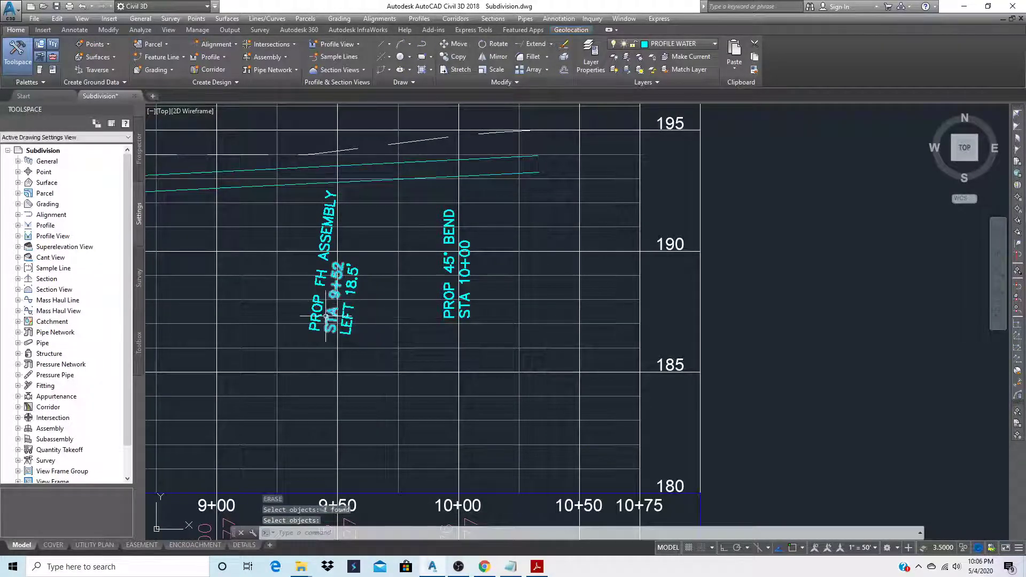
- Match the properties of the fire hydrant assembly label's text lines to the vertical "STA 10+00" text
{"action": "left_click", "coordinate": [754, 71]}
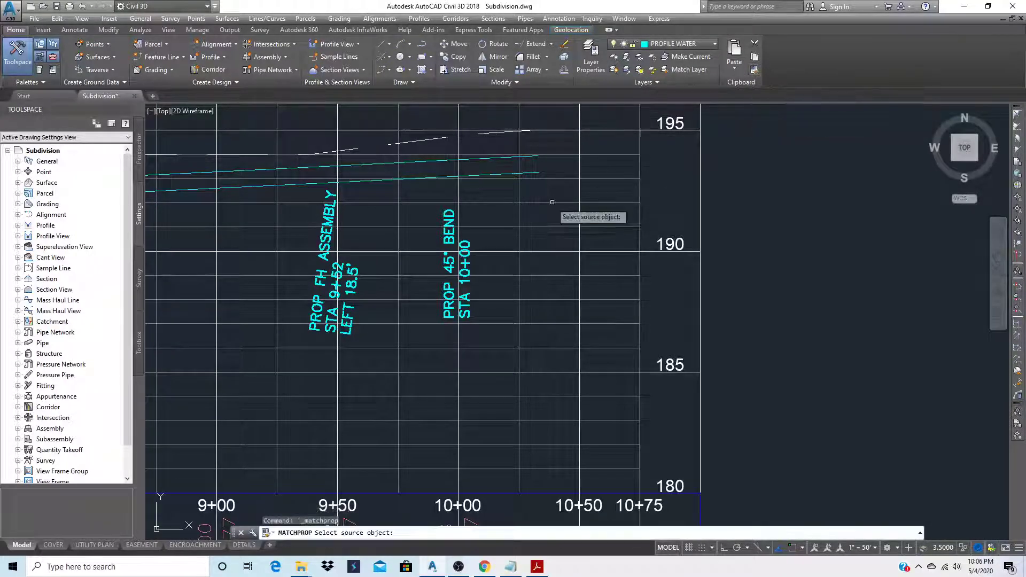
{"action": "left_click", "coordinate": [465, 278]}
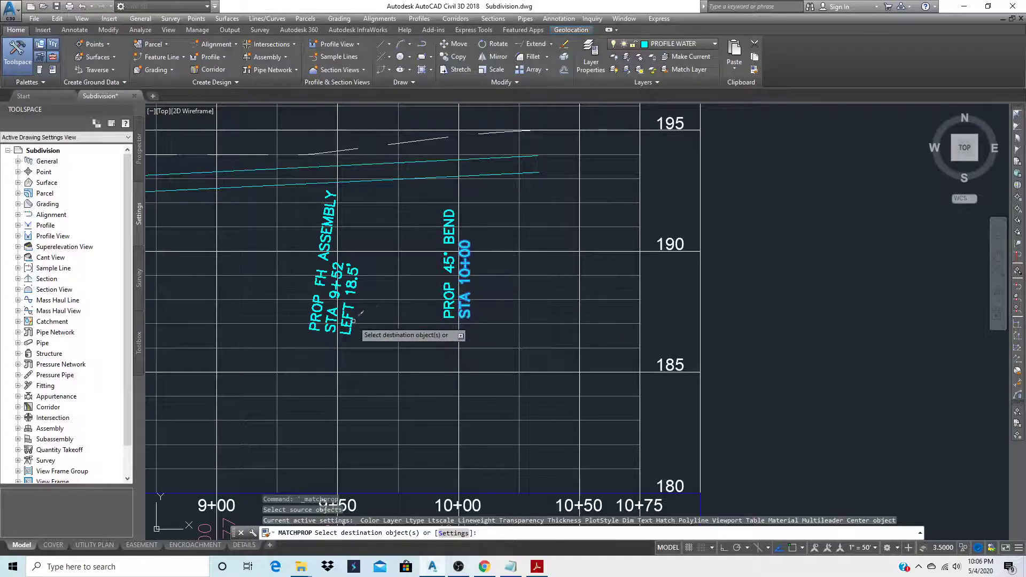
{"action": "left_click", "coordinate": [333, 315]}
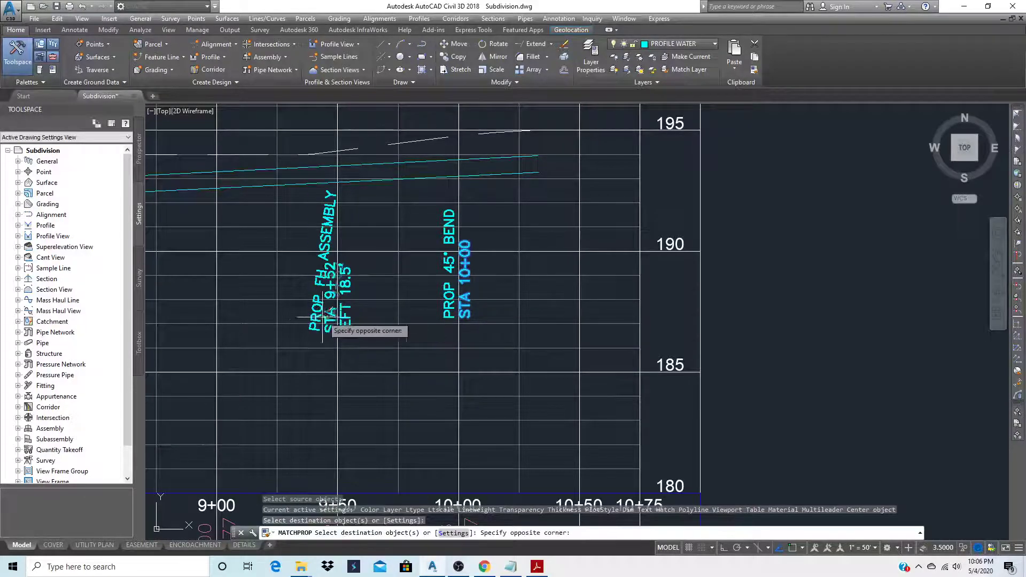
{"action": "left_click", "coordinate": [335, 323]}
{"action": "right_click", "coordinate": [377, 330]}
{"action": "left_click", "coordinate": [414, 336]}
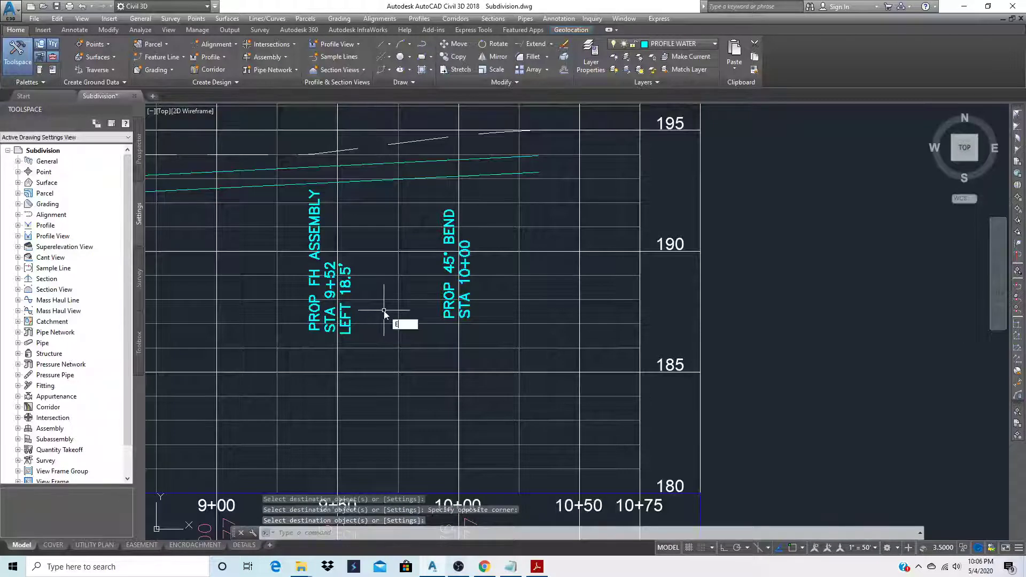
- Erase the "LEFT 18.5'" line from the fire hydrant assembly label in the profile
{"action": "key", "text": "Return"}
{"action": "left_click", "coordinate": [350, 309]}
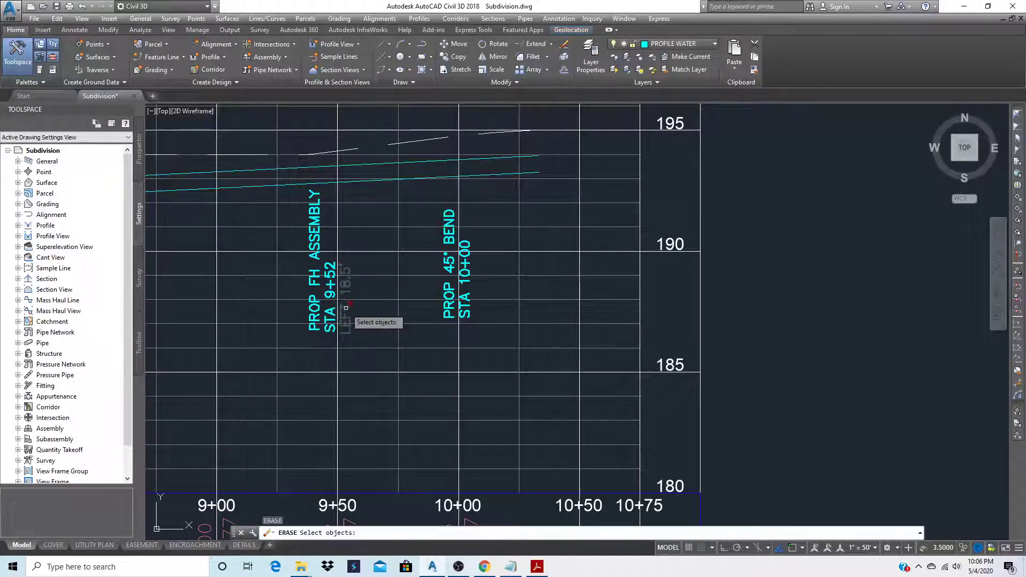
{"action": "key", "text": "Return"}
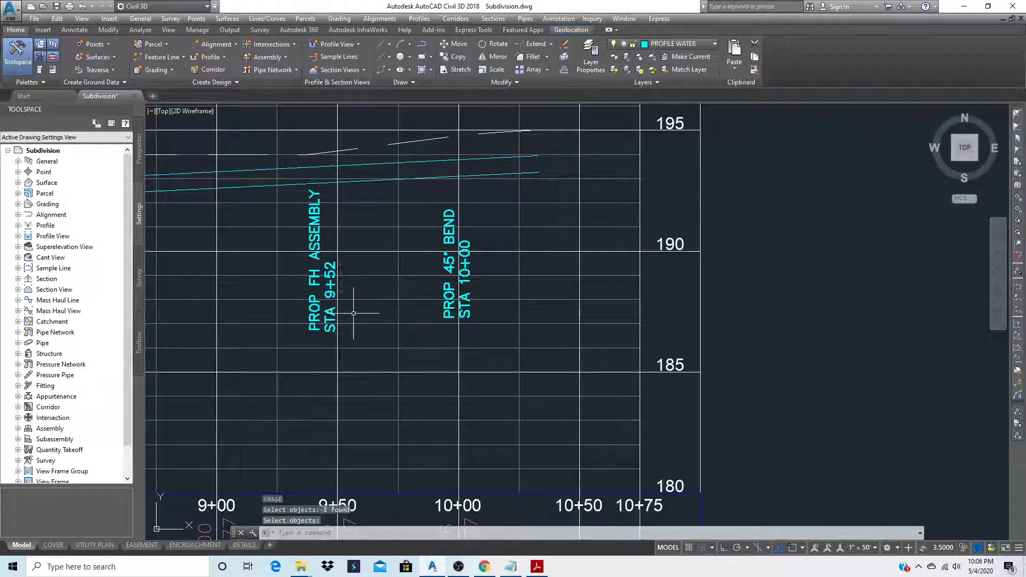
- Move the two remaining fire hydrant assembly label lines so they straddle the station 9+50 grid line
{"action": "type", "text": "M"}
{"action": "key", "text": "Return"}
{"action": "left_click", "coordinate": [329, 315]}
{"action": "left_click", "coordinate": [317, 314]}
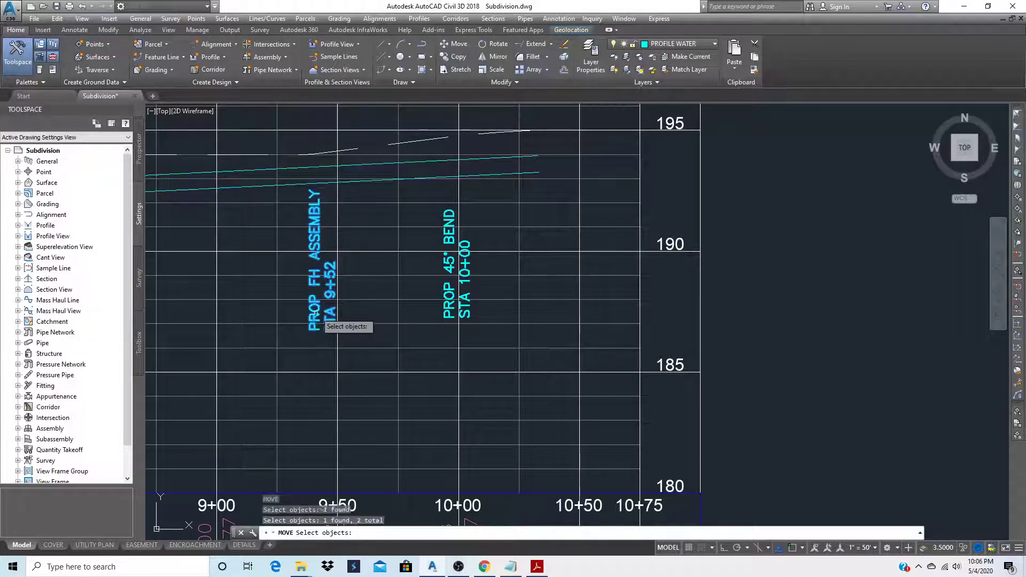
{"action": "key", "text": "Return"}
{"action": "left_click", "coordinate": [330, 305]}
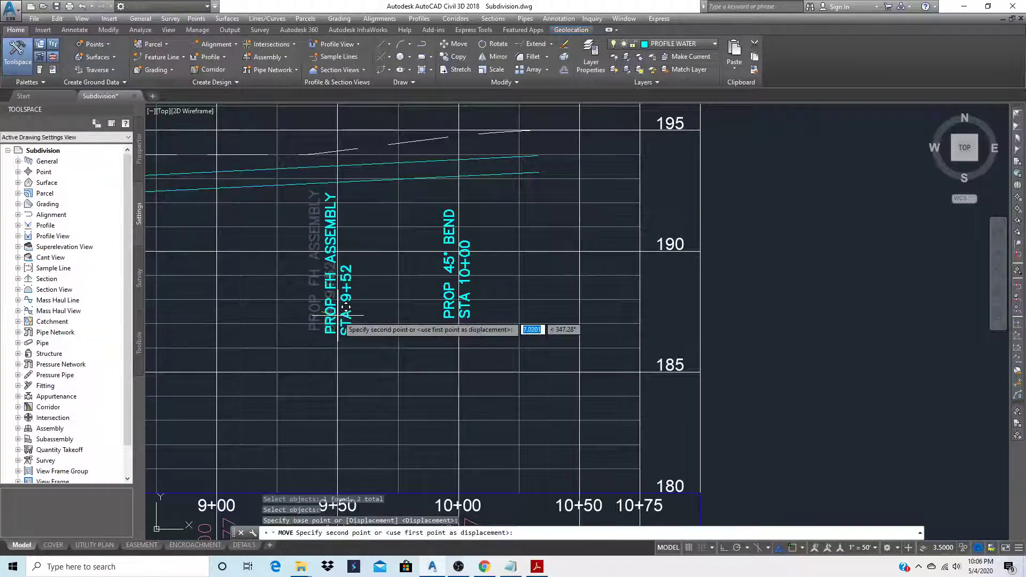
{"action": "left_click", "coordinate": [345, 307]}
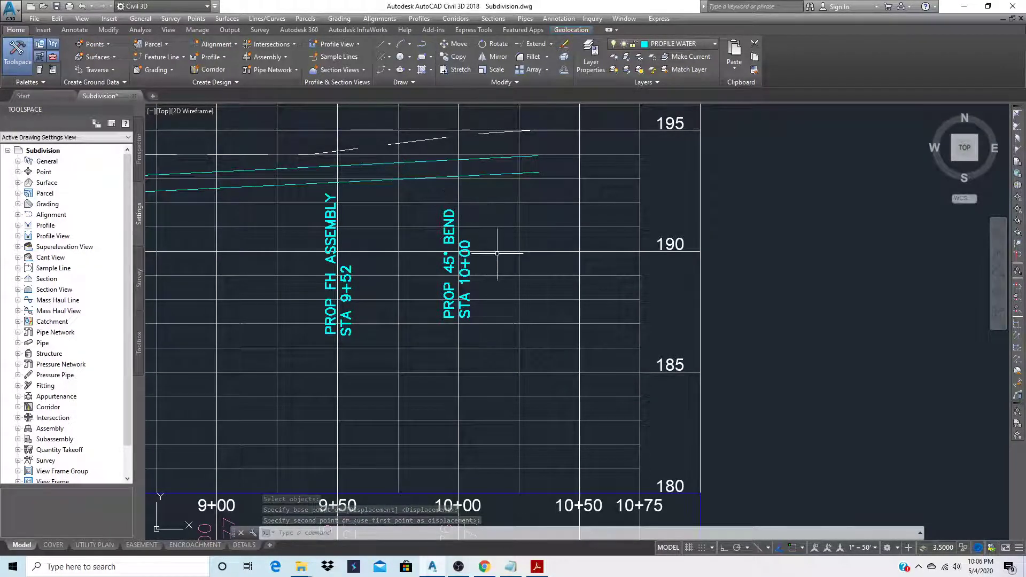
{"action": "type", "text": "t"}
{"action": "key", "text": "Return"}
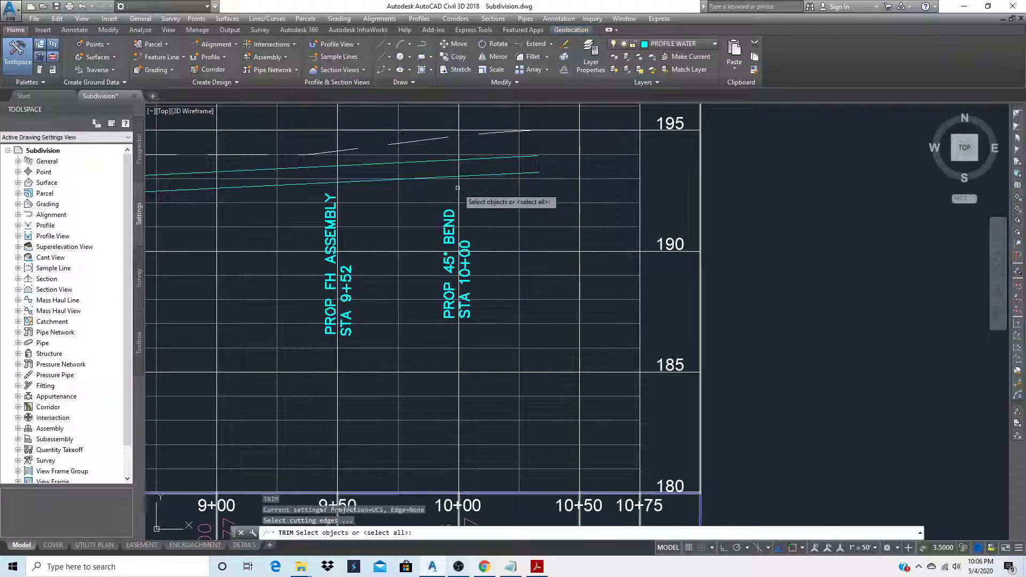
{"action": "key", "text": "Escape"}
{"action": "key", "text": "Escape"}
- Draw a vertical polyline at station 0+00 from the start of the finished grade profile down to the base of the profile grid
{"action": "scroll", "coordinate": [532, 249], "scroll_direction": "down", "scroll_amount": 6}
{"action": "scroll", "coordinate": [532, 249], "scroll_direction": "down", "scroll_amount": 3}
{"action": "scroll", "coordinate": [258, 258], "scroll_direction": "up", "scroll_amount": 5}
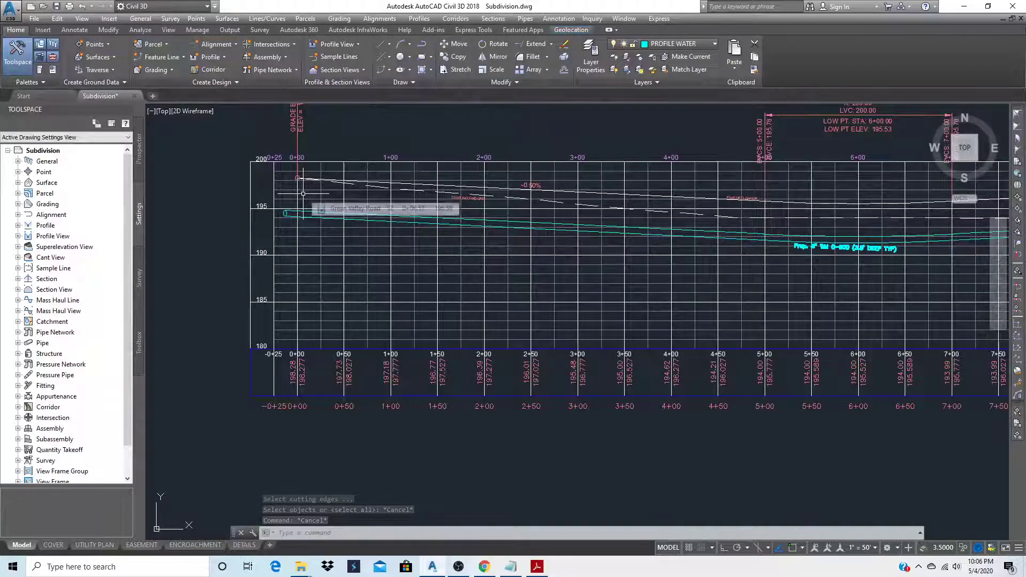
{"action": "type", "text": "P"}
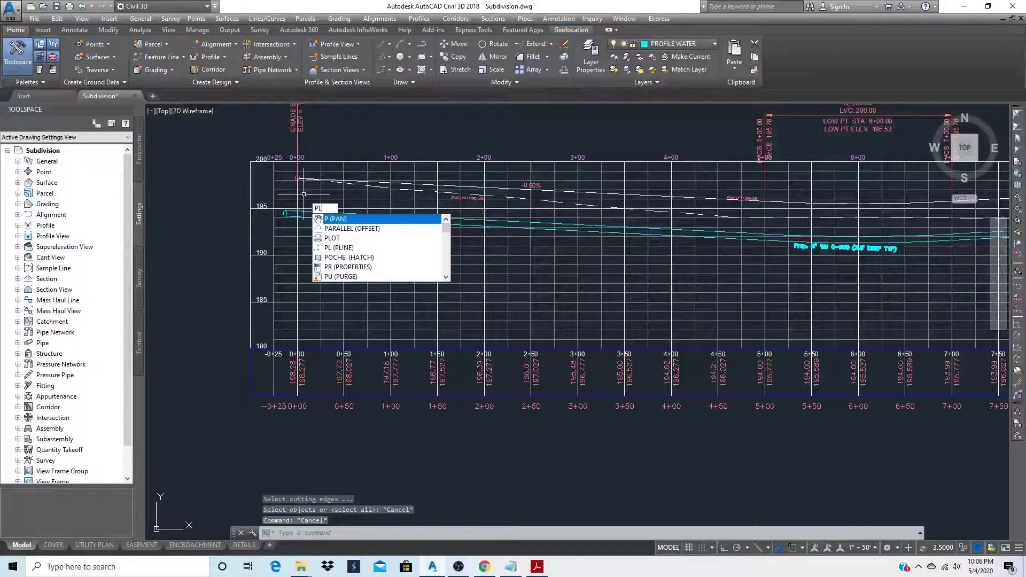
{"action": "type", "text": "L"}
{"action": "key", "text": "Return"}
{"action": "scroll", "coordinate": [304, 195], "scroll_direction": "up", "scroll_amount": 4}
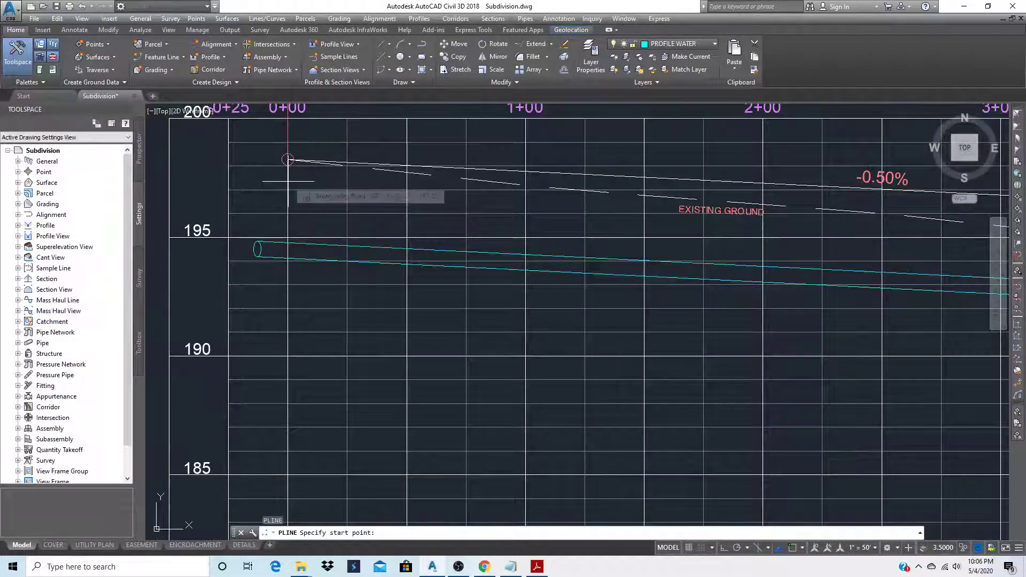
{"action": "key", "text": "F3"}
{"action": "left_click", "coordinate": [287, 159]}
{"action": "scroll", "coordinate": [289, 395], "scroll_direction": "down", "scroll_amount": 4}
{"action": "left_click", "coordinate": [291, 442]}
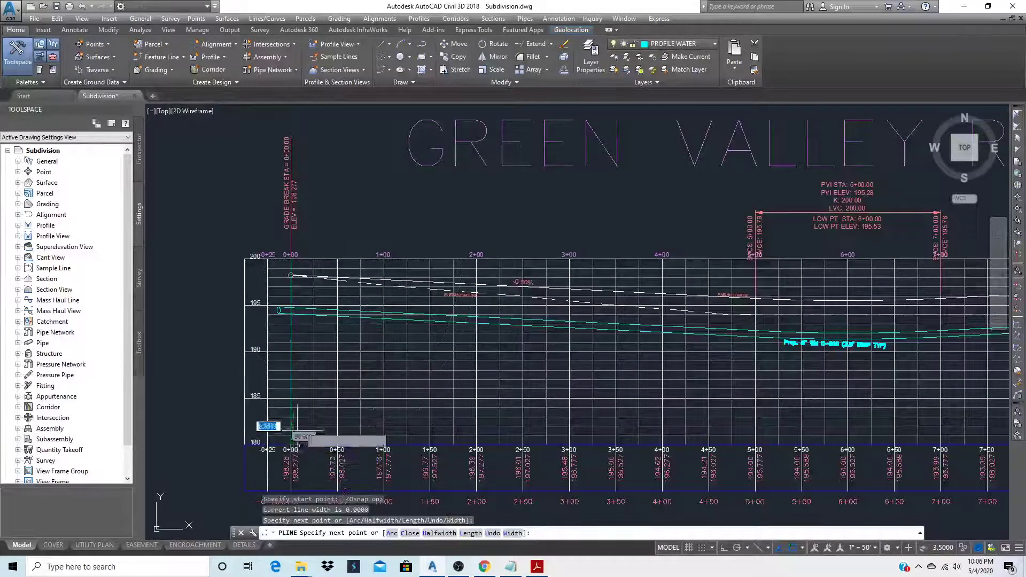
{"action": "key", "text": "Escape"}
{"action": "scroll", "coordinate": [292, 406], "scroll_direction": "down", "scroll_amount": 2}
{"action": "scroll", "coordinate": [288, 374], "scroll_direction": "up", "scroll_amount": 4}
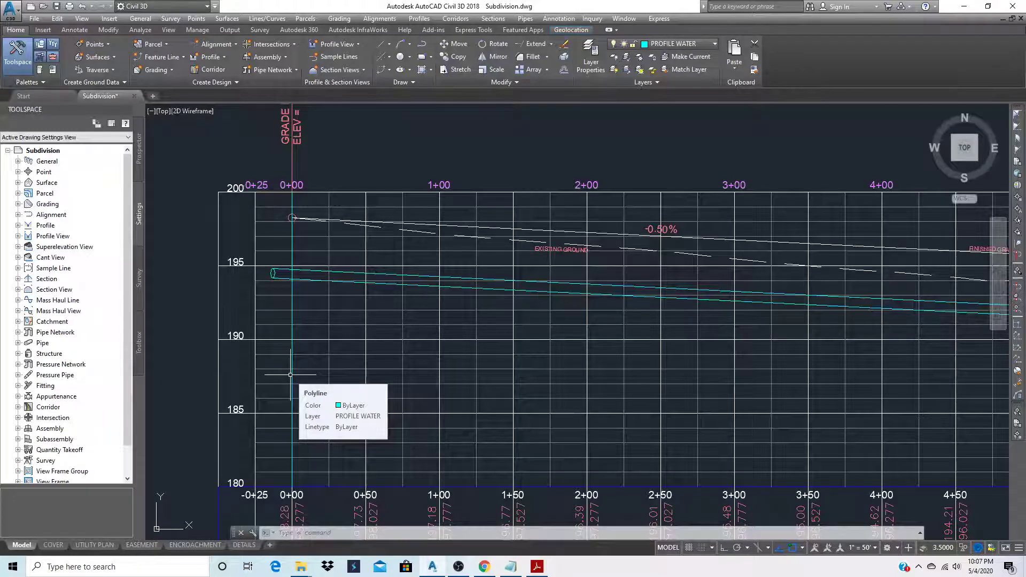
- Offset the vertical station 0+00 polyline by 1000 toward the far end of the profile to mark station 10+00
{"action": "type", "text": "o"}
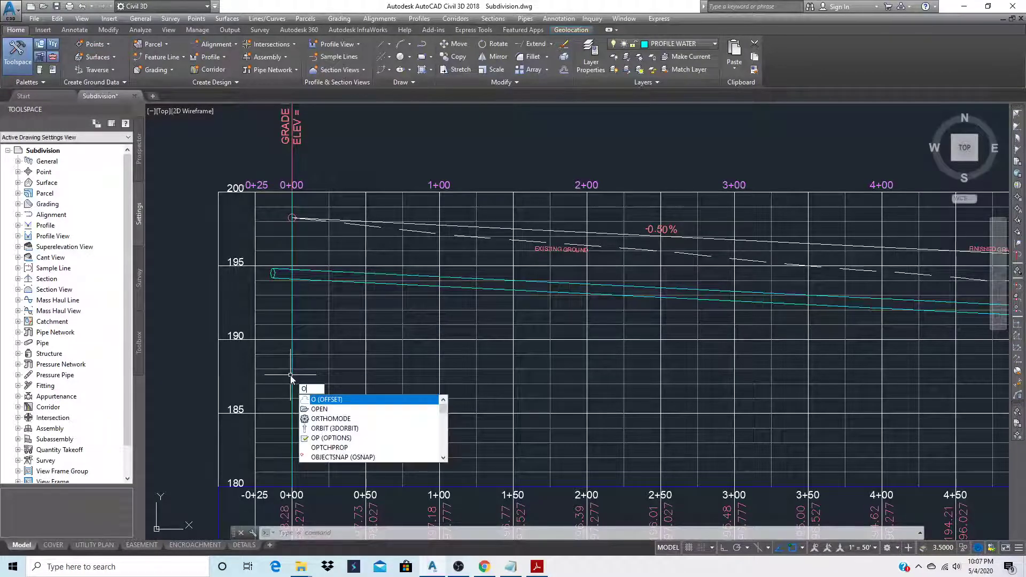
{"action": "key", "text": "Return"}
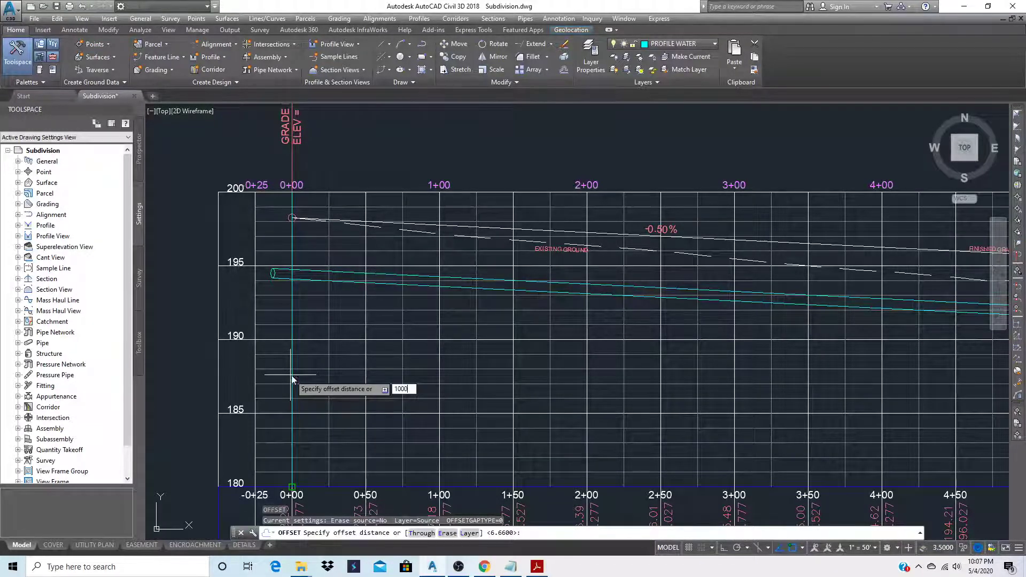
{"action": "type", "text": "1000"}
{"action": "key", "text": "Return"}
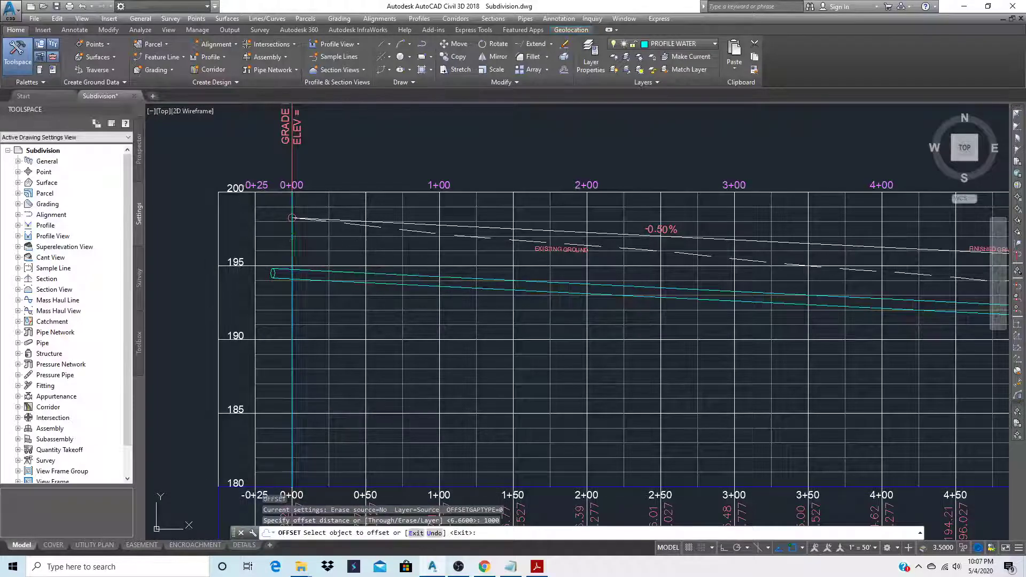
{"action": "left_click", "coordinate": [436, 235]}
{"action": "left_click", "coordinate": [424, 265]}
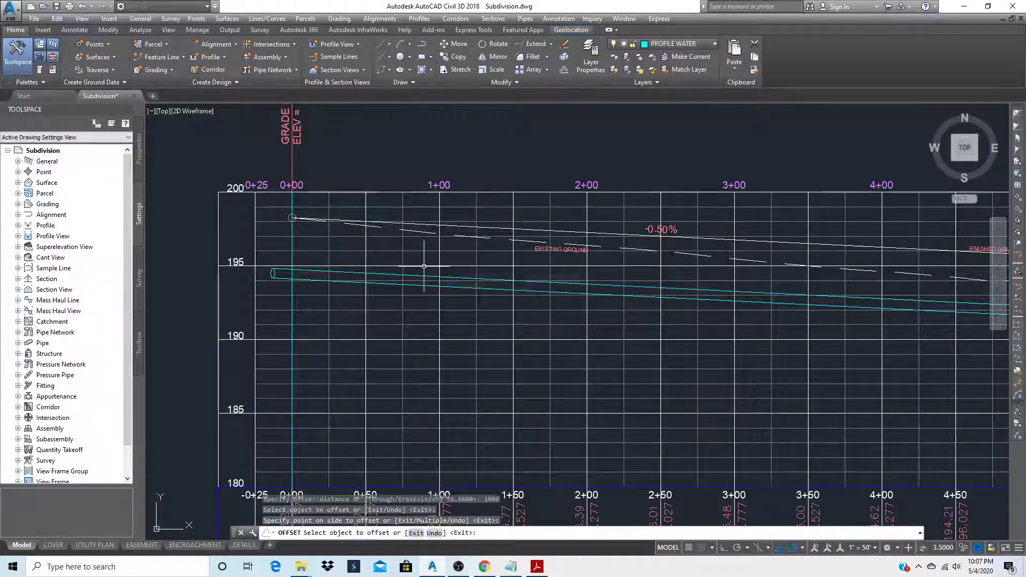
{"action": "key", "text": "Escape"}
- Offset the vertical station 0+00 polyline by 952 in the same direction to mark station 9+52
{"action": "key", "text": "Return"}
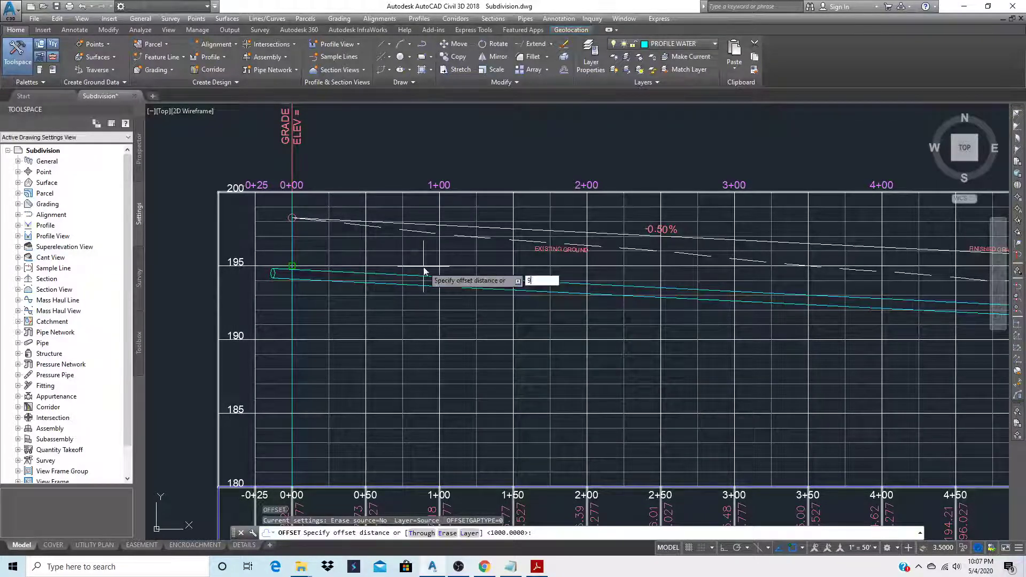
{"action": "key", "text": "Return"}
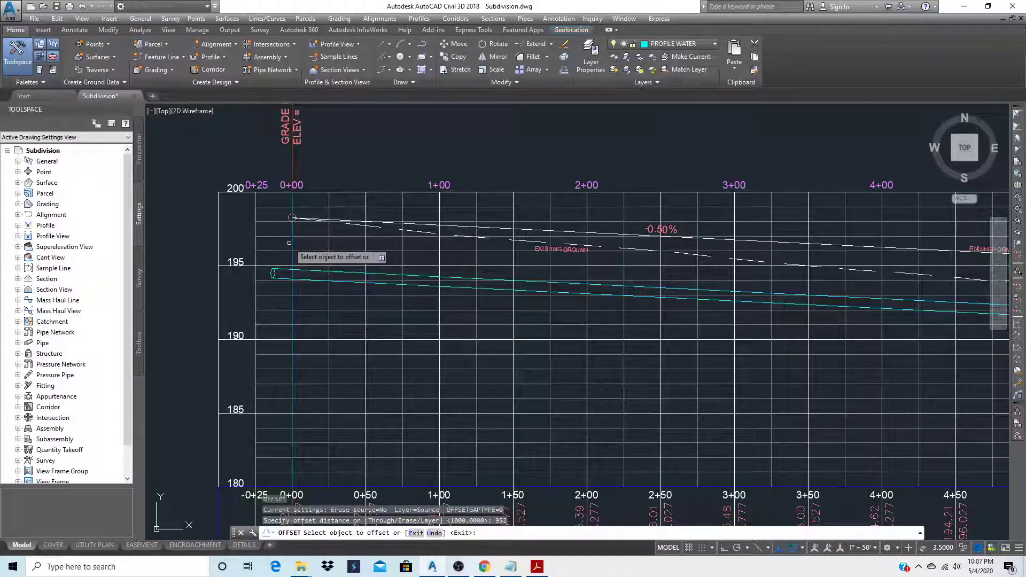
{"action": "left_click", "coordinate": [374, 275]}
{"action": "left_click", "coordinate": [398, 264]}
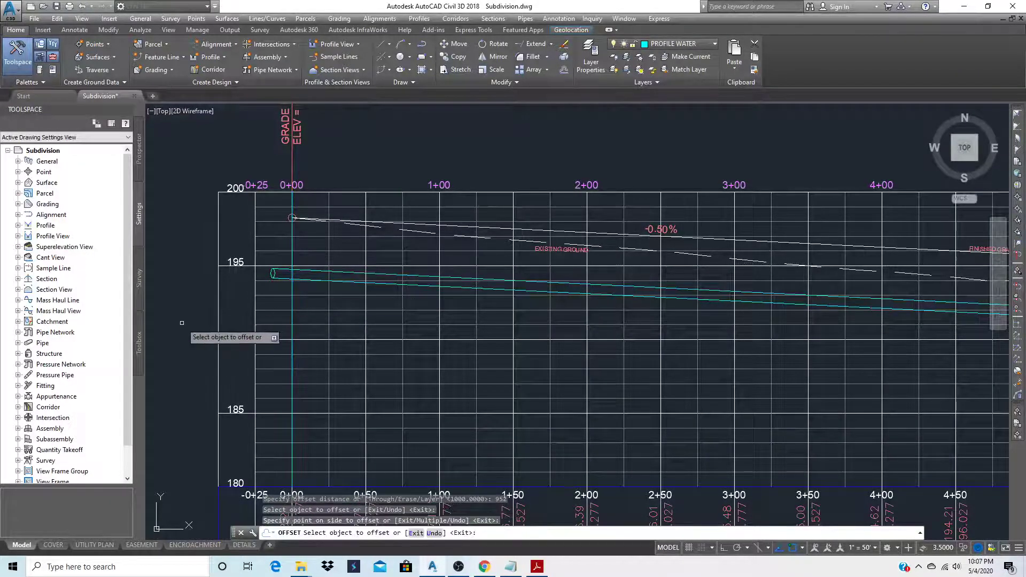
{"action": "scroll", "coordinate": [179, 315], "scroll_direction": "down", "scroll_amount": 4}
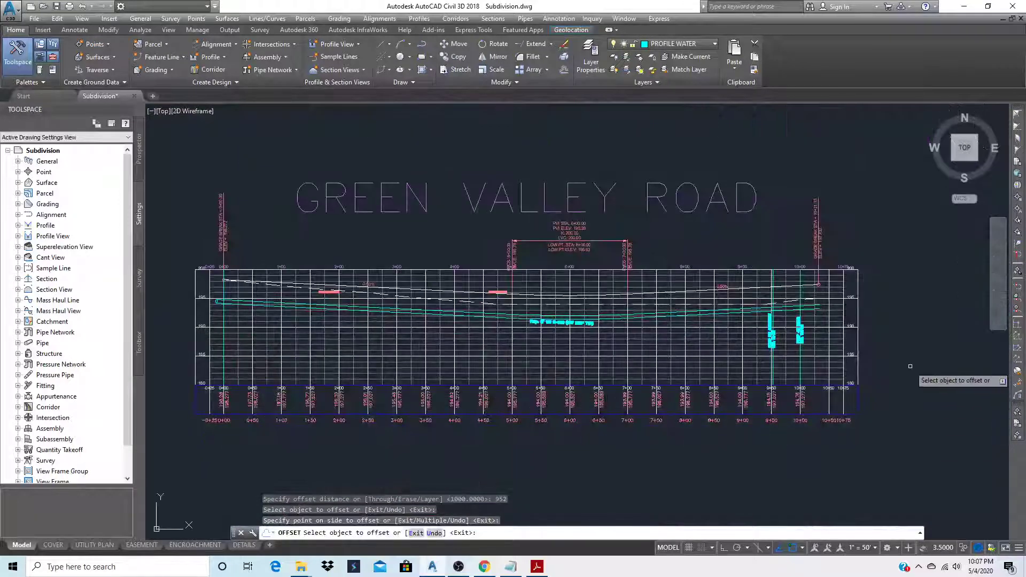
- Trim the two proposed water main lines in the Green Valley Road profile where they extend past the vertical line at station 10+00
{"action": "key", "text": "Escape"}
{"action": "scroll", "coordinate": [807, 299], "scroll_direction": "up", "scroll_amount": 5}
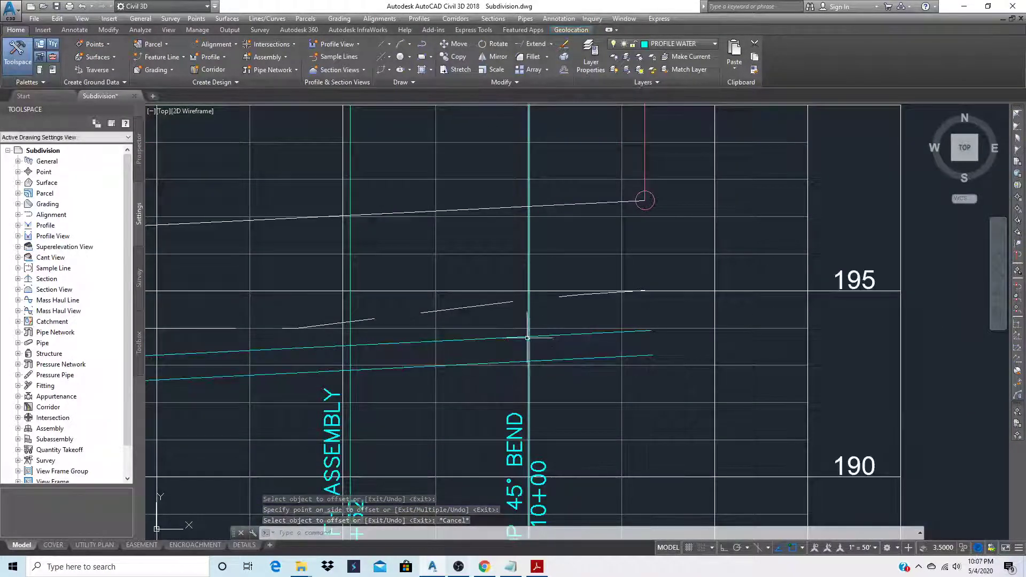
{"action": "type", "text": "TR"}
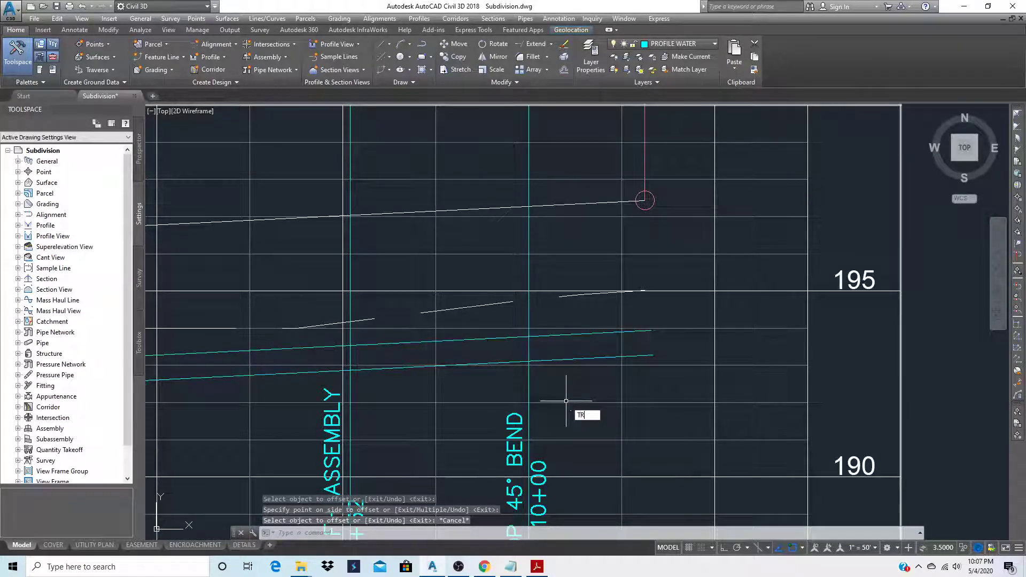
{"action": "key", "text": "Return"}
{"action": "left_click", "coordinate": [530, 342]}
{"action": "key", "text": "Return"}
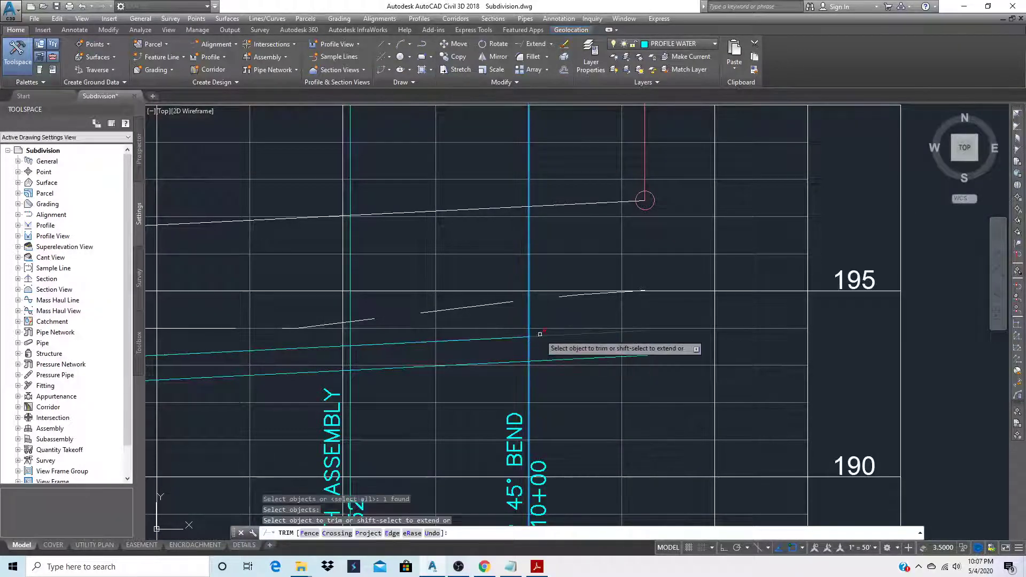
{"action": "left_click", "coordinate": [540, 334]}
{"action": "left_click", "coordinate": [538, 369]}
{"action": "key", "text": "Return"}
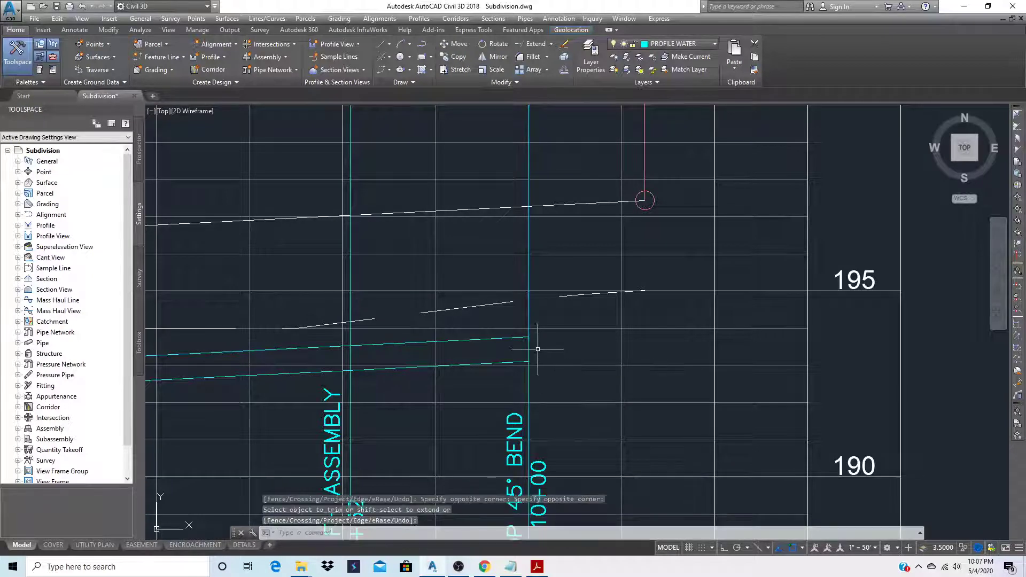
- Erase the vertical offset line at station 10+00
{"action": "type", "text": "e"}
{"action": "key", "text": "Return"}
{"action": "left_click", "coordinate": [528, 318]}
{"action": "key", "text": "Return"}
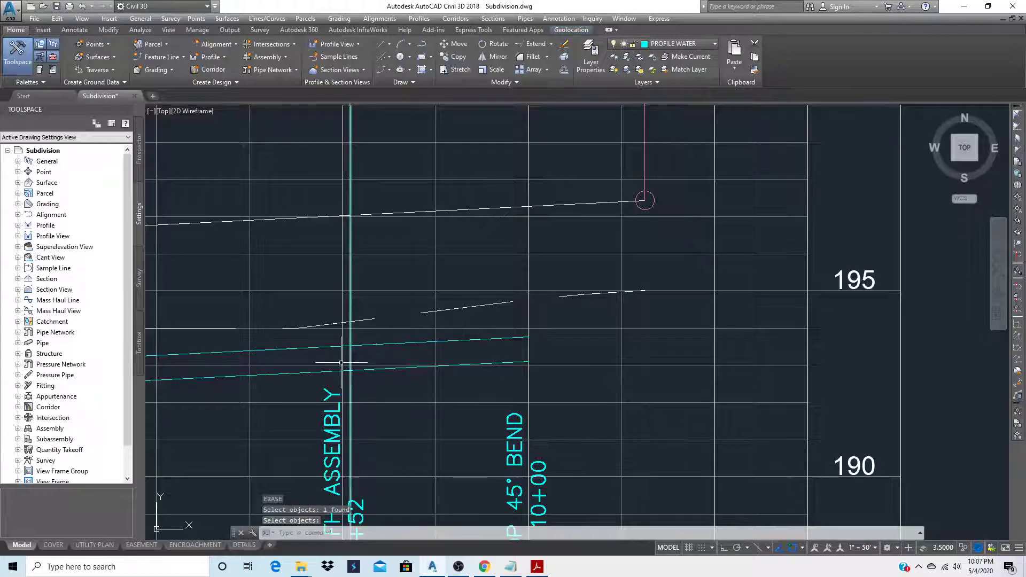
- Trim the vertical station 9+52 line above and below the water main, using the two pipe lines as cutting edges
{"action": "type", "text": "TR"}
{"action": "key", "text": "Return"}
{"action": "left_click", "coordinate": [383, 367]}
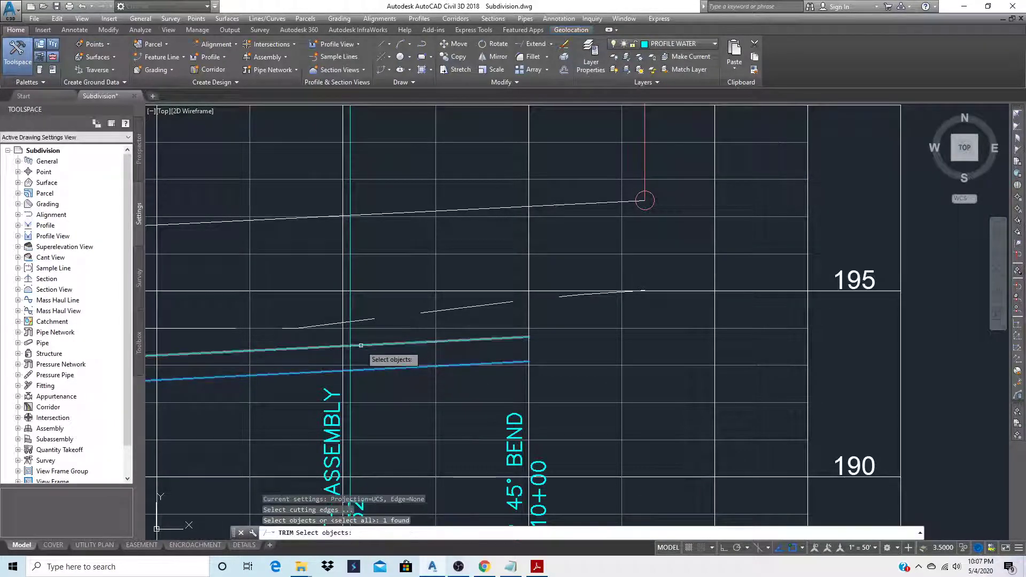
{"action": "left_click", "coordinate": [361, 345]}
{"action": "key", "text": "Return"}
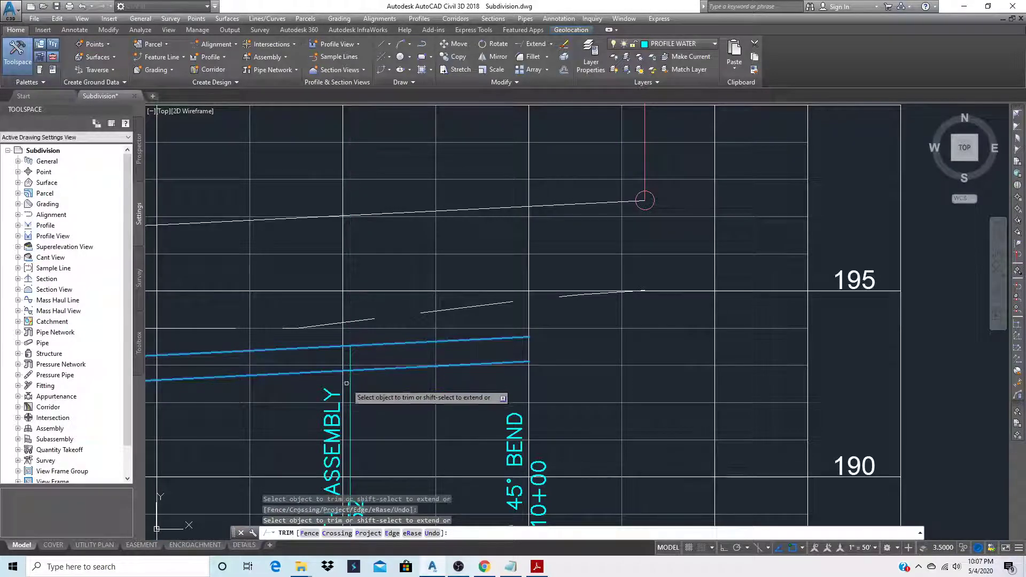
{"action": "left_click", "coordinate": [347, 383]}
{"action": "key", "text": "Return"}
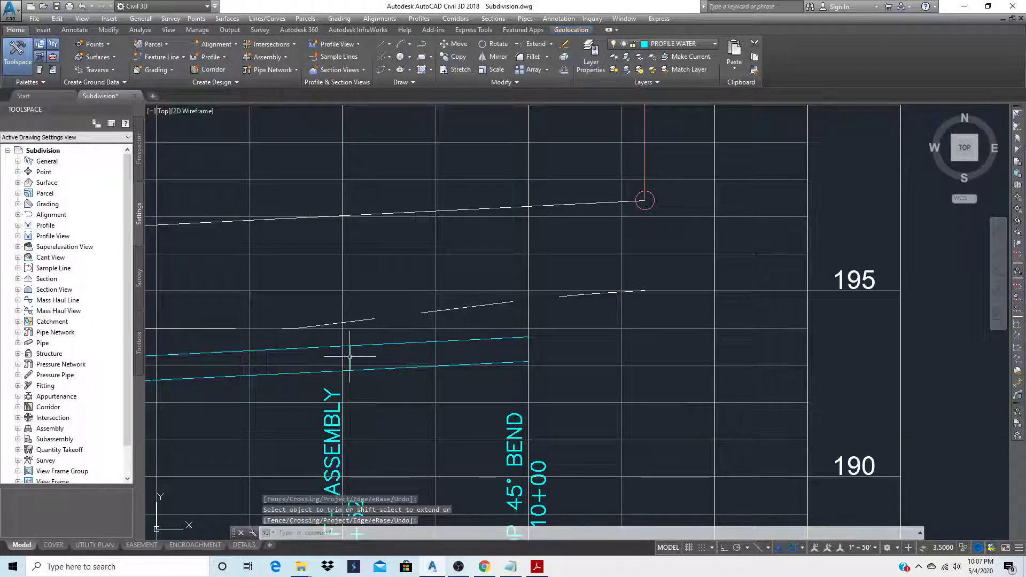
- Draw a narrow upright ellipse between the two pipe lines at station 9+52 and erase the leftover vertical segment inside it
{"action": "type", "text": "E"}
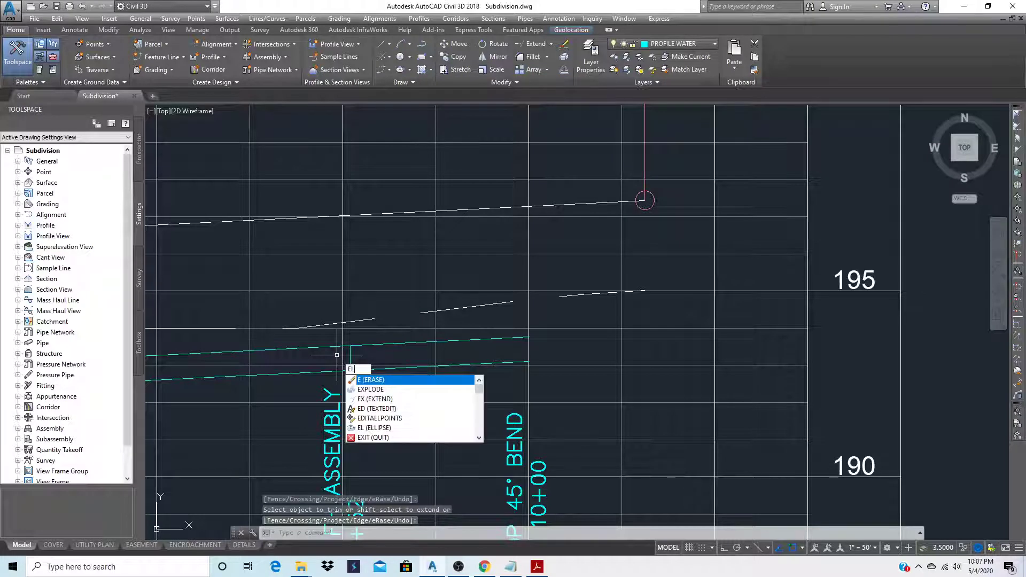
{"action": "type", "text": "L"}
{"action": "key", "text": "Return"}
{"action": "left_click", "coordinate": [350, 346]}
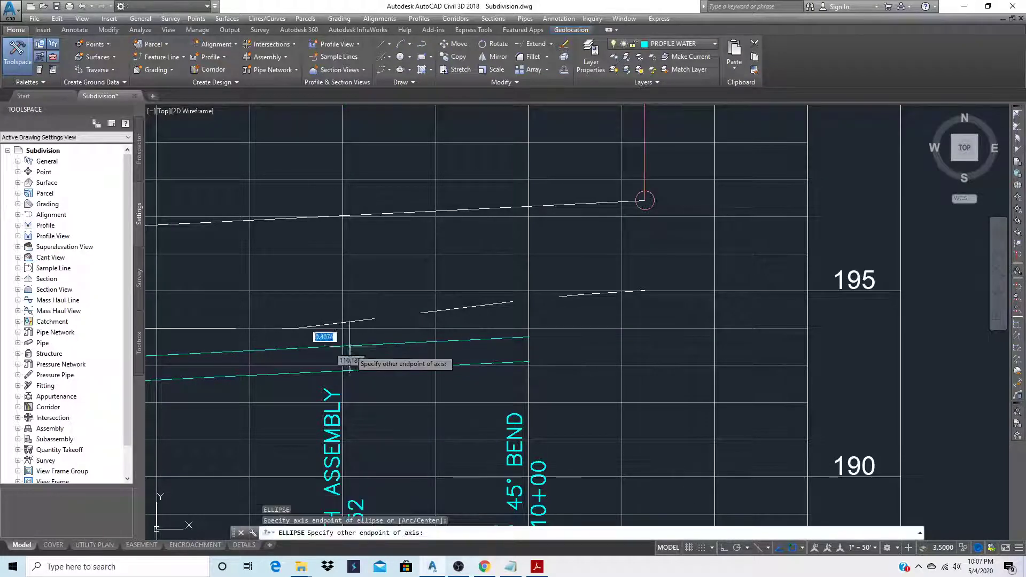
{"action": "left_click", "coordinate": [350, 361]}
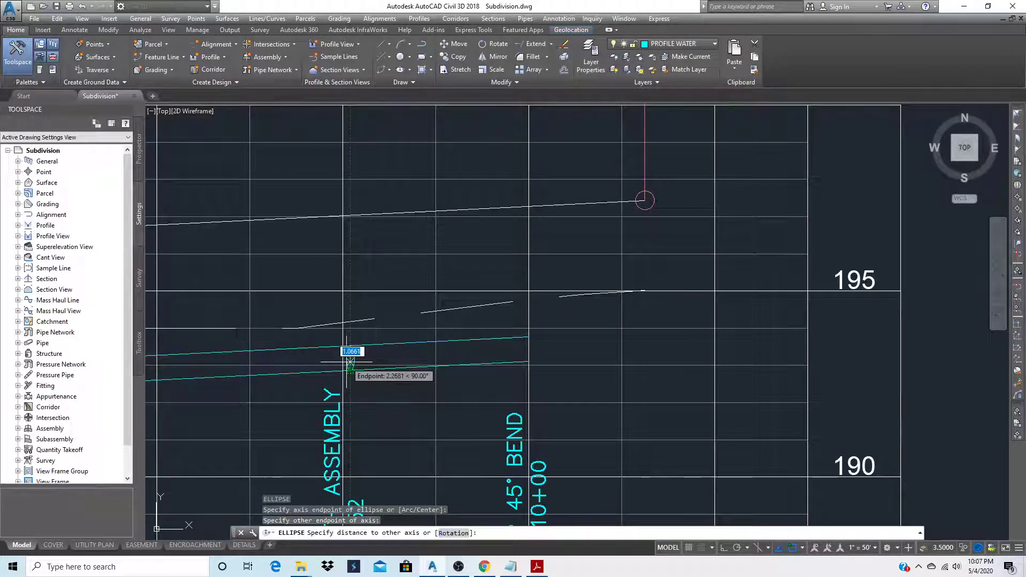
{"action": "left_click", "coordinate": [353, 353]}
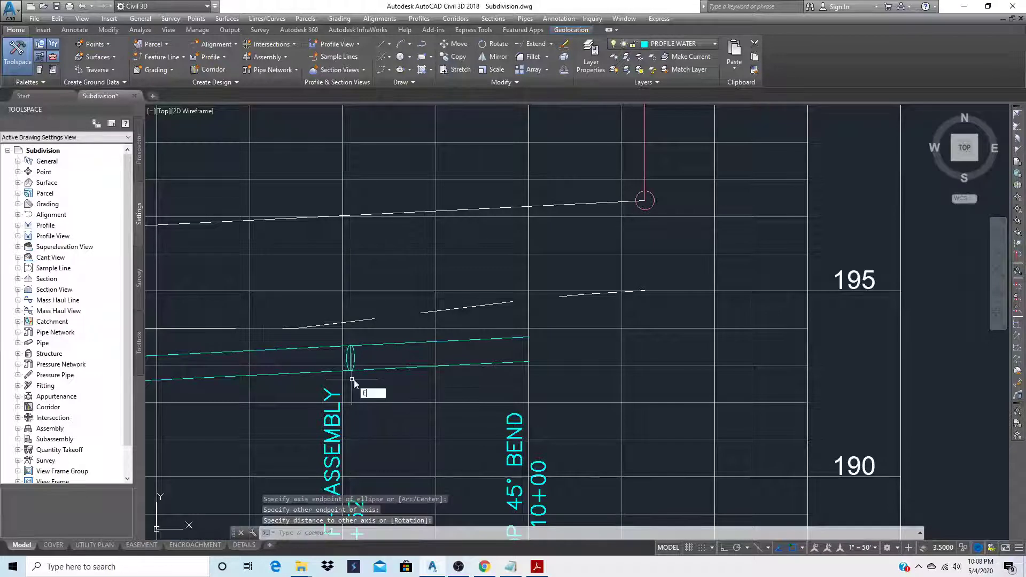
{"action": "key", "text": "Return"}
{"action": "key", "text": "Return"}
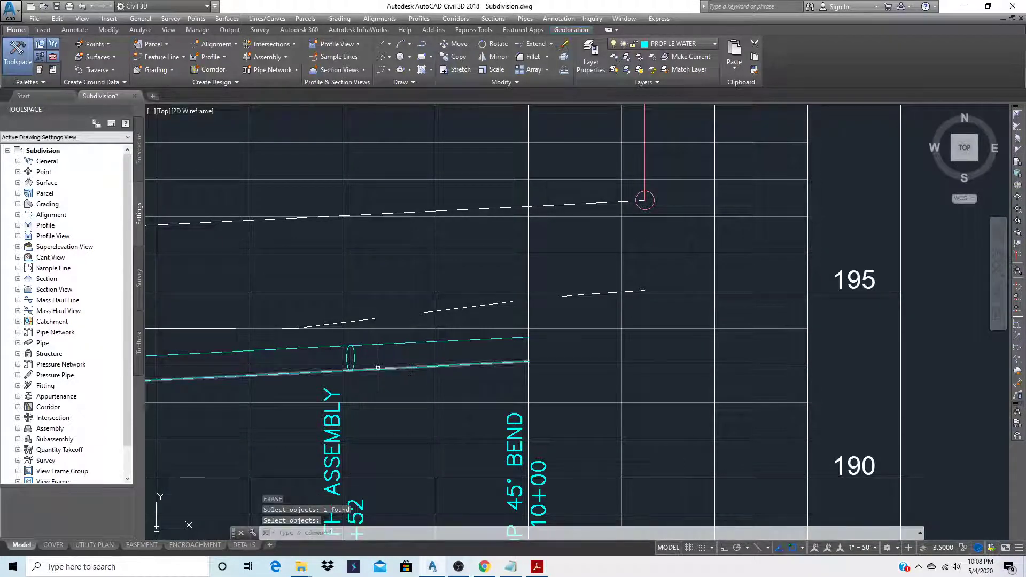
- Start a polyline on the Queens Pointe Road finished grade at station 0+00 and run it straight to the vertical curve start at 1+00
{"action": "scroll", "coordinate": [533, 316], "scroll_direction": "down", "scroll_amount": 2}
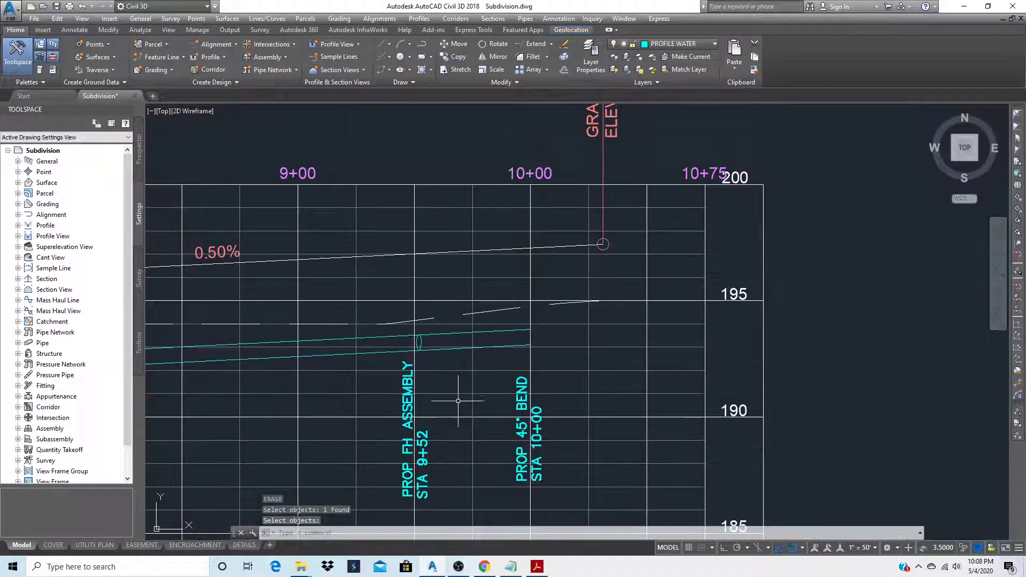
{"action": "scroll", "coordinate": [458, 397], "scroll_direction": "down", "scroll_amount": 6}
{"action": "scroll", "coordinate": [464, 362], "scroll_direction": "down", "scroll_amount": 2}
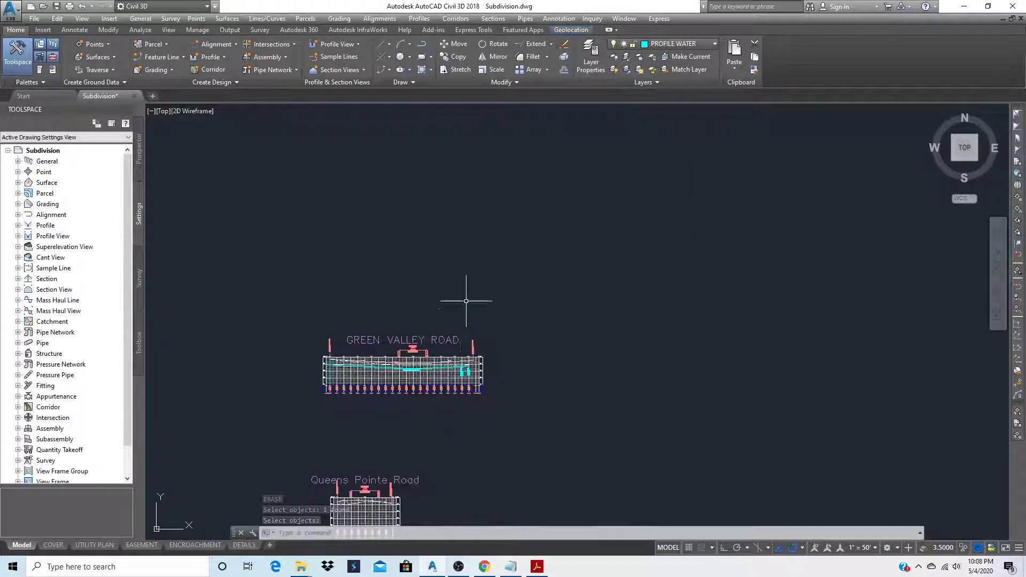
{"action": "scroll", "coordinate": [402, 454], "scroll_direction": "up", "scroll_amount": 3}
{"action": "scroll", "coordinate": [403, 454], "scroll_direction": "up", "scroll_amount": 4}
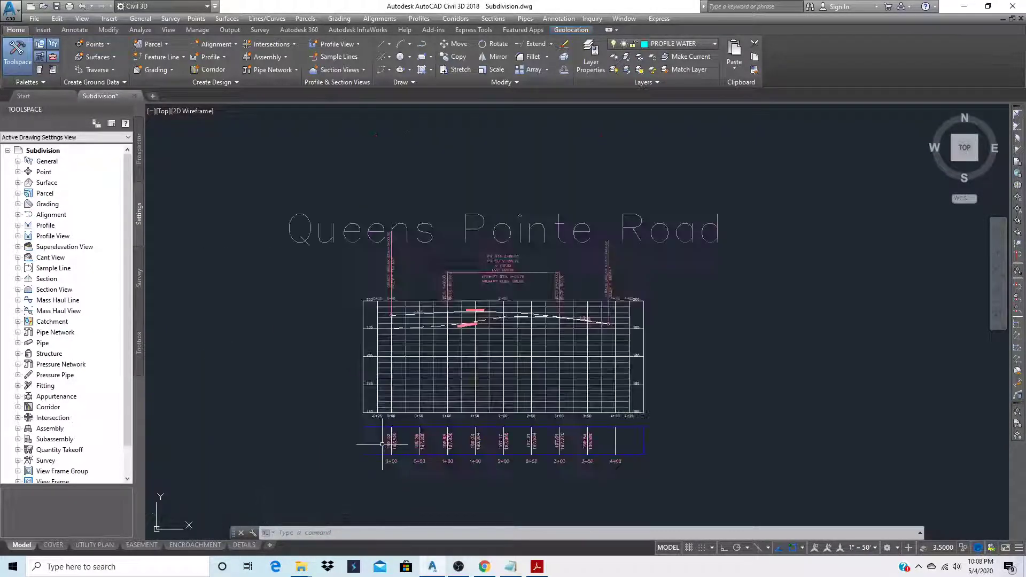
{"action": "scroll", "coordinate": [392, 312], "scroll_direction": "up", "scroll_amount": 4}
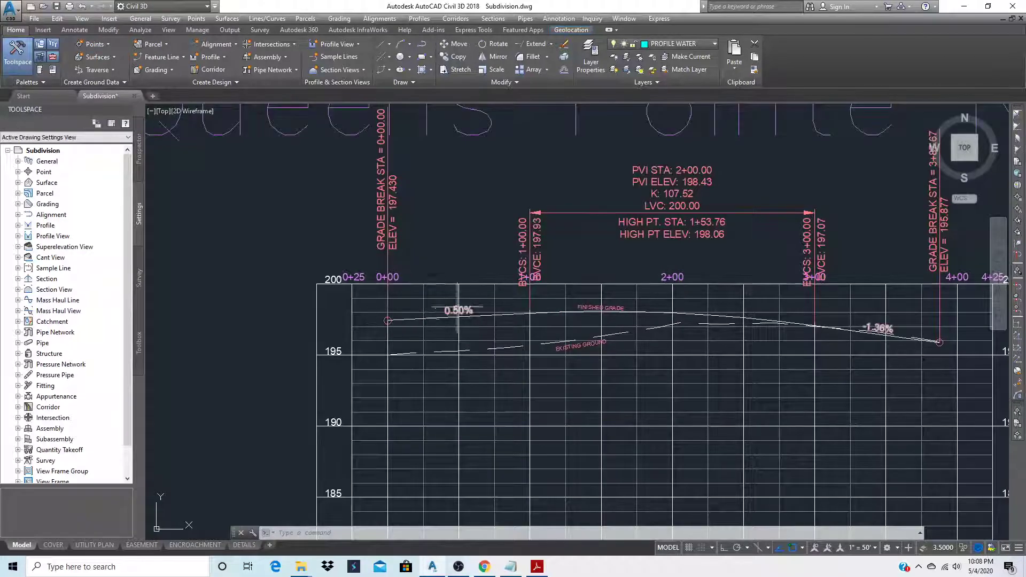
{"action": "type", "text": "PL"}
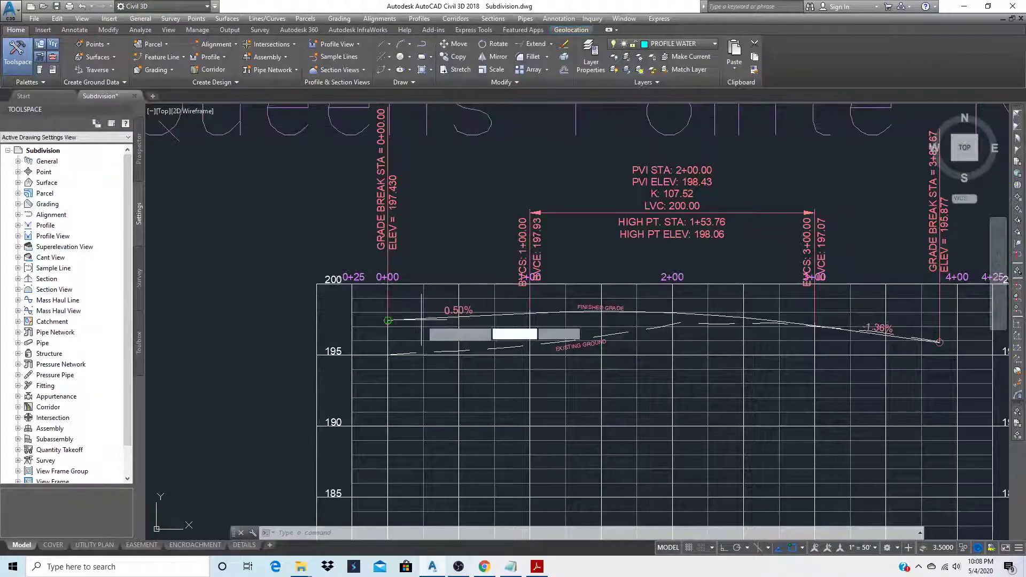
{"action": "left_click", "coordinate": [388, 321]}
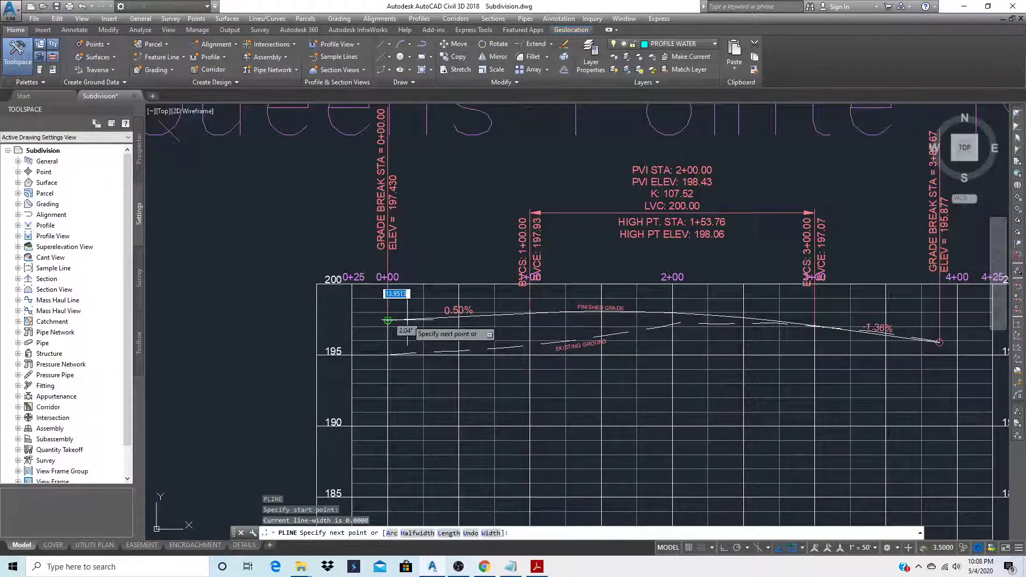
{"action": "scroll", "coordinate": [507, 321], "scroll_direction": "up", "scroll_amount": 2}
{"action": "left_click", "coordinate": [545, 308]}
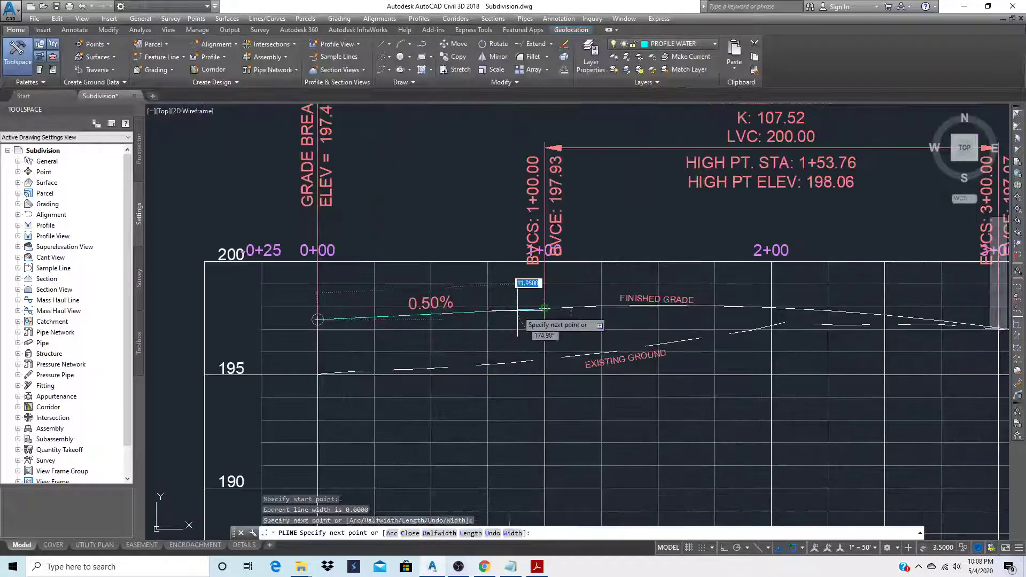
- Continue the polyline with an arc through the midpoint of the finished grade curve, ending at the vertical curve end at station 3+00
{"action": "scroll", "coordinate": [417, 344], "scroll_direction": "down", "scroll_amount": 2}
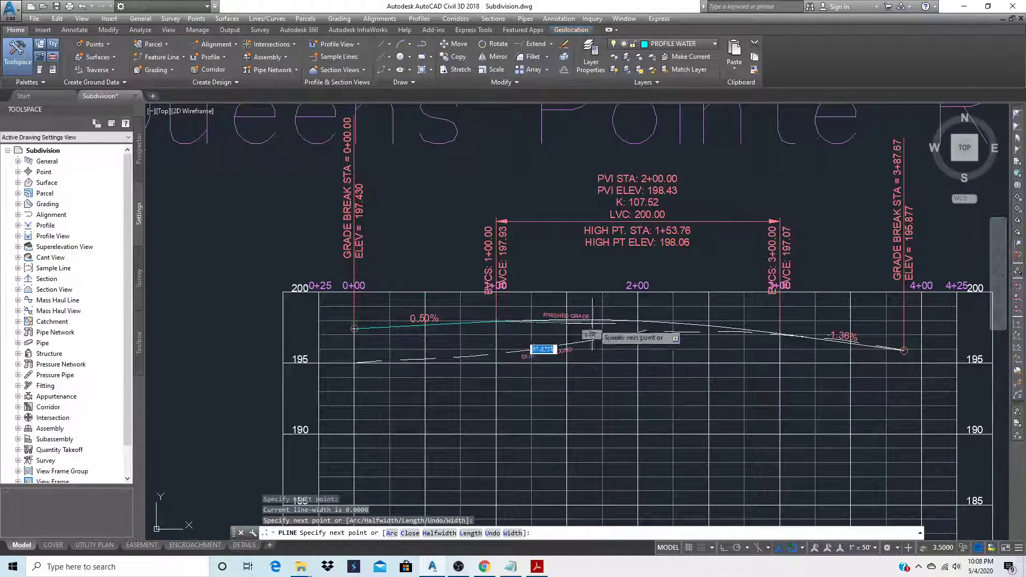
{"action": "scroll", "coordinate": [636, 320], "scroll_direction": "up", "scroll_amount": 2}
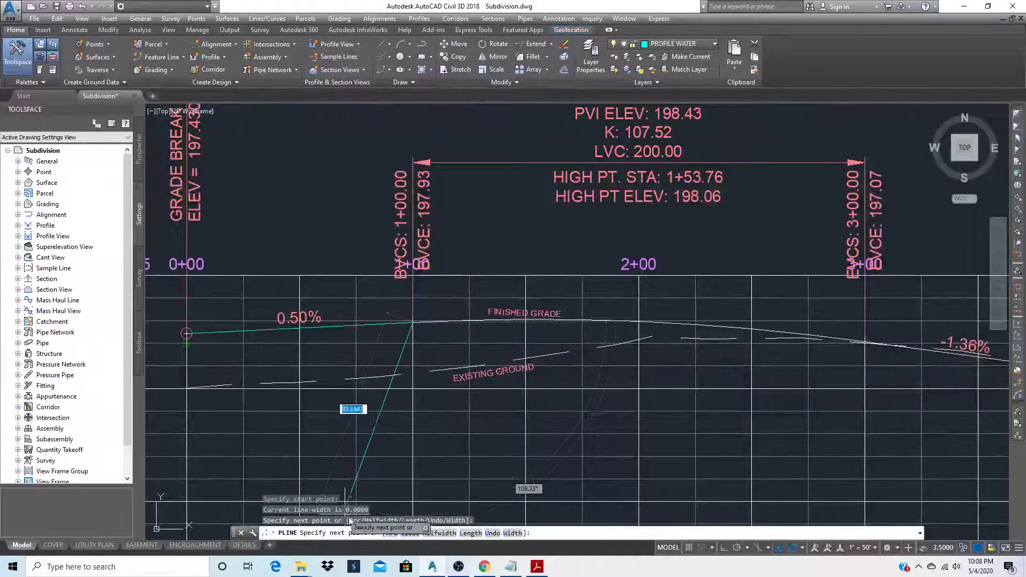
{"action": "left_click", "coordinate": [390, 534]}
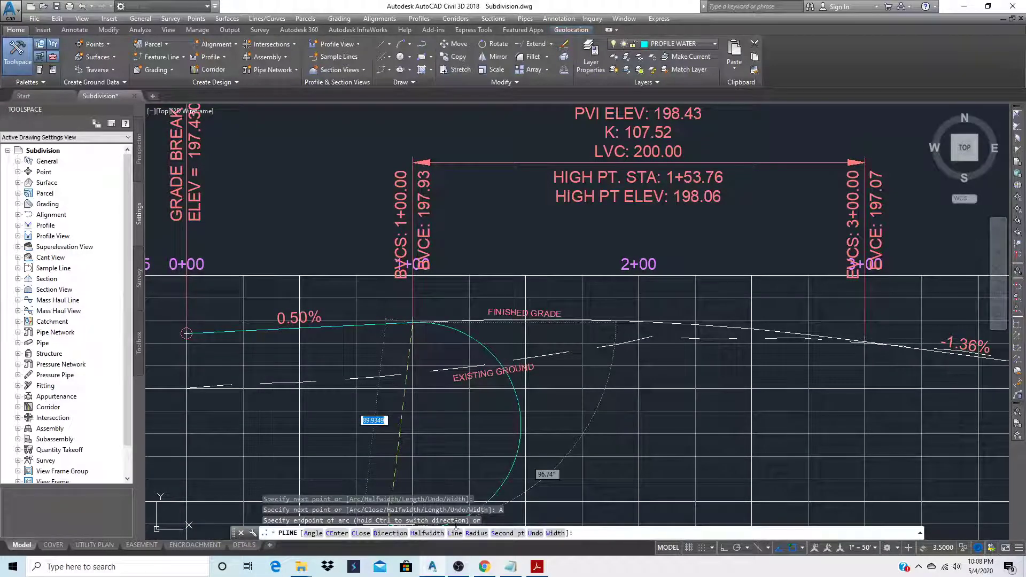
{"action": "left_click", "coordinate": [503, 533]}
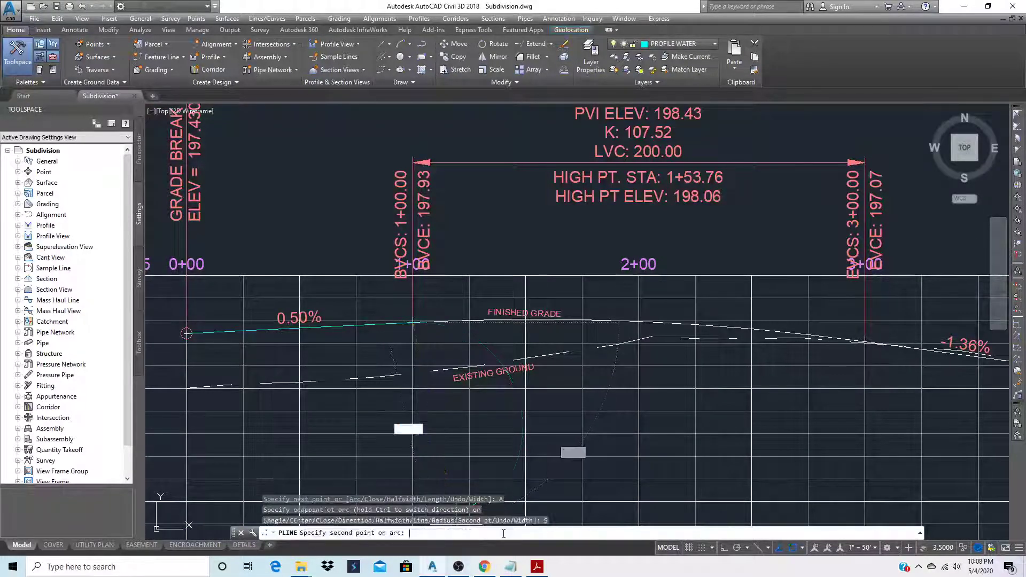
{"action": "right_click", "coordinate": [558, 182], "text": "shift"}
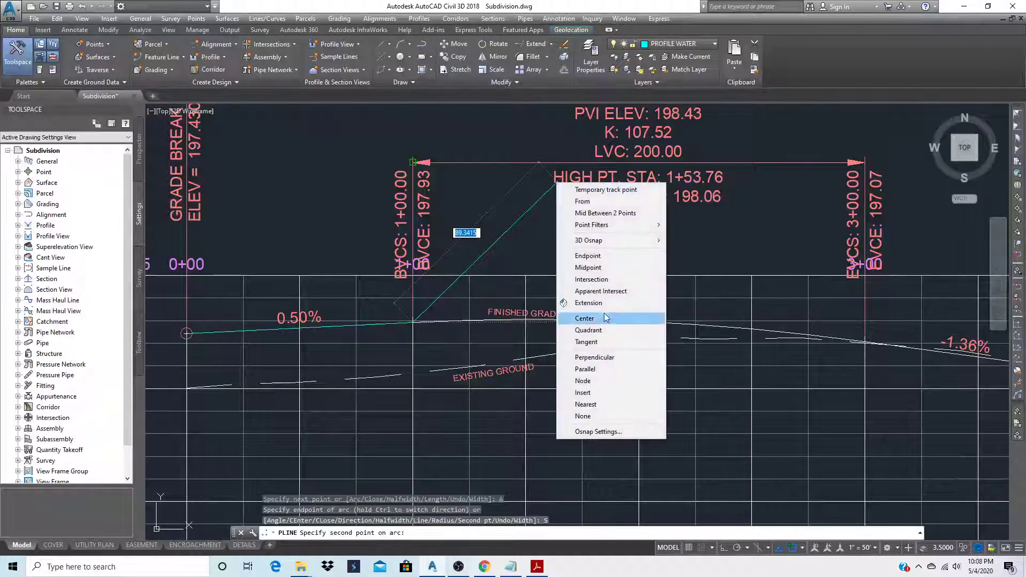
{"action": "left_click", "coordinate": [588, 267]}
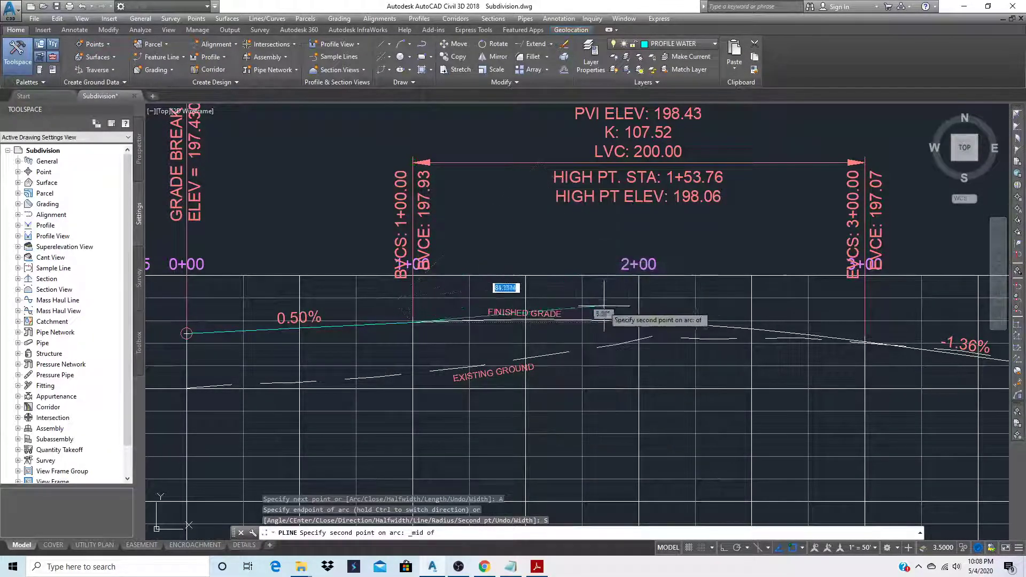
{"action": "scroll", "coordinate": [710, 321], "scroll_direction": "up", "scroll_amount": 5}
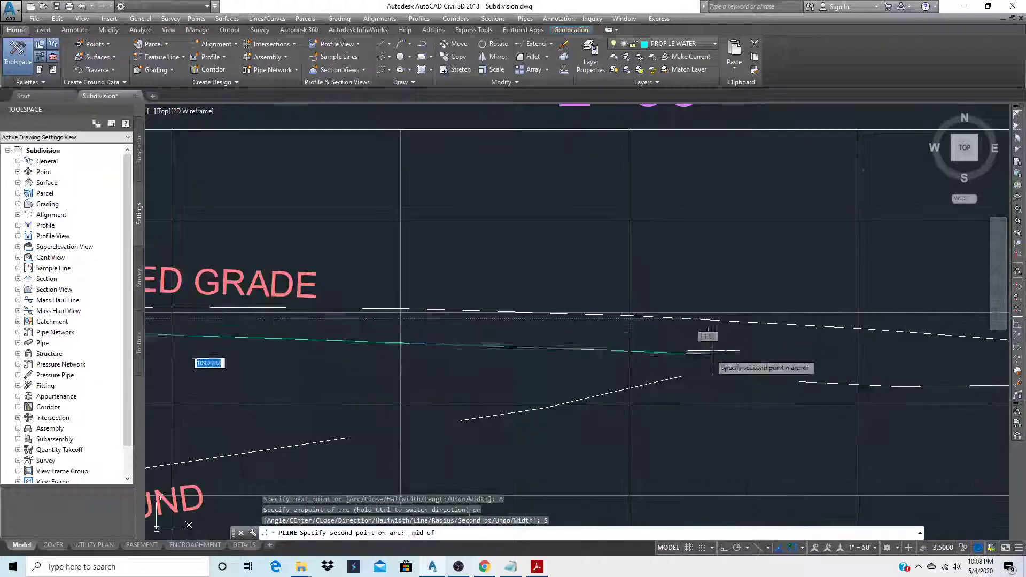
{"action": "left_click", "coordinate": [710, 321]}
{"action": "scroll", "coordinate": [400, 328], "scroll_direction": "down", "scroll_amount": 5}
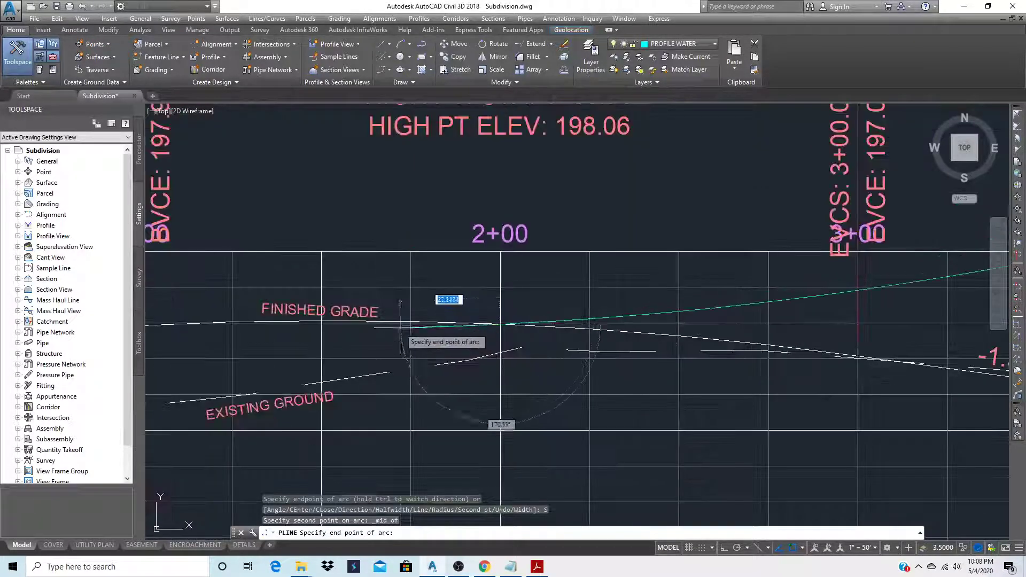
{"action": "scroll", "coordinate": [400, 329], "scroll_direction": "down", "scroll_amount": 2}
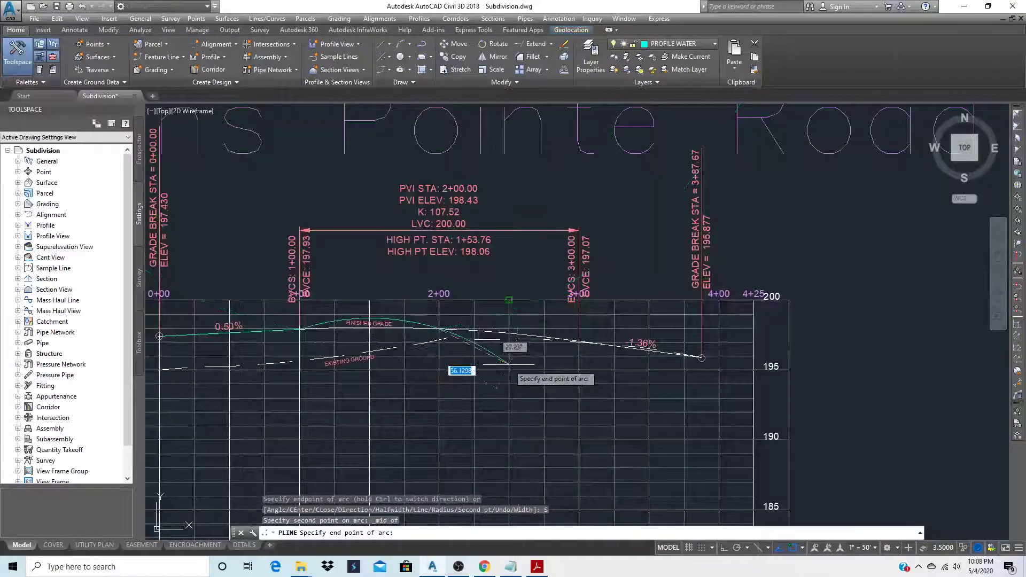
{"action": "scroll", "coordinate": [595, 371], "scroll_direction": "up", "scroll_amount": 6}
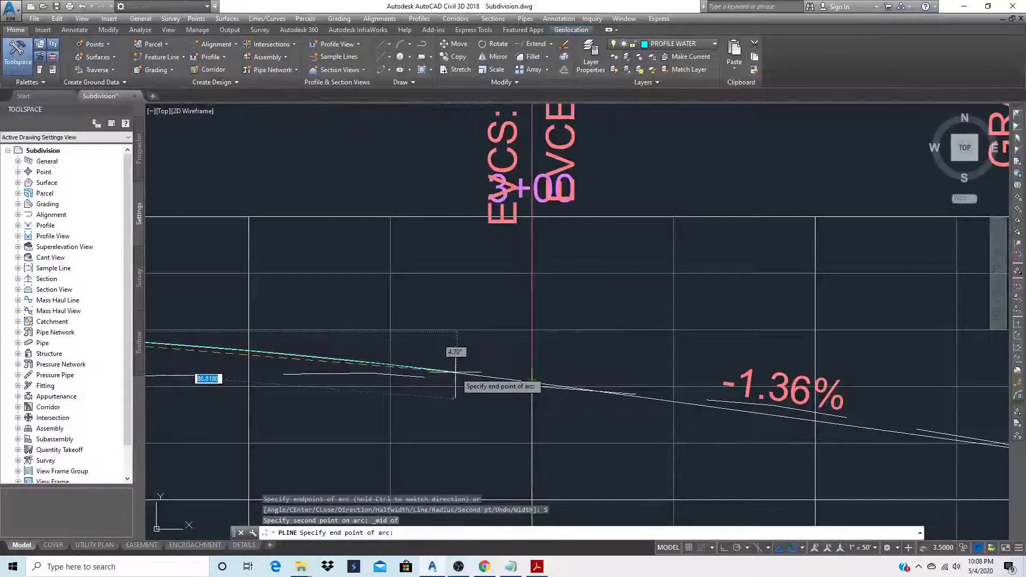
{"action": "left_click", "coordinate": [532, 382]}
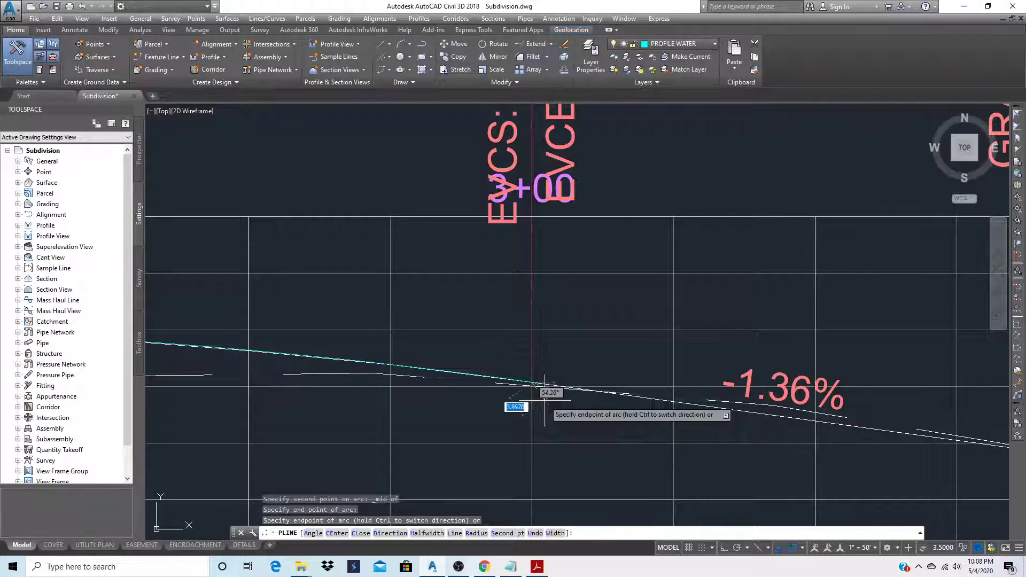
- Switch the polyline back to straight segments and finish it at the finished grade's end point at station 3+87.67
{"action": "left_click", "coordinate": [455, 534]}
{"action": "scroll", "coordinate": [331, 307], "scroll_direction": "down", "scroll_amount": 4}
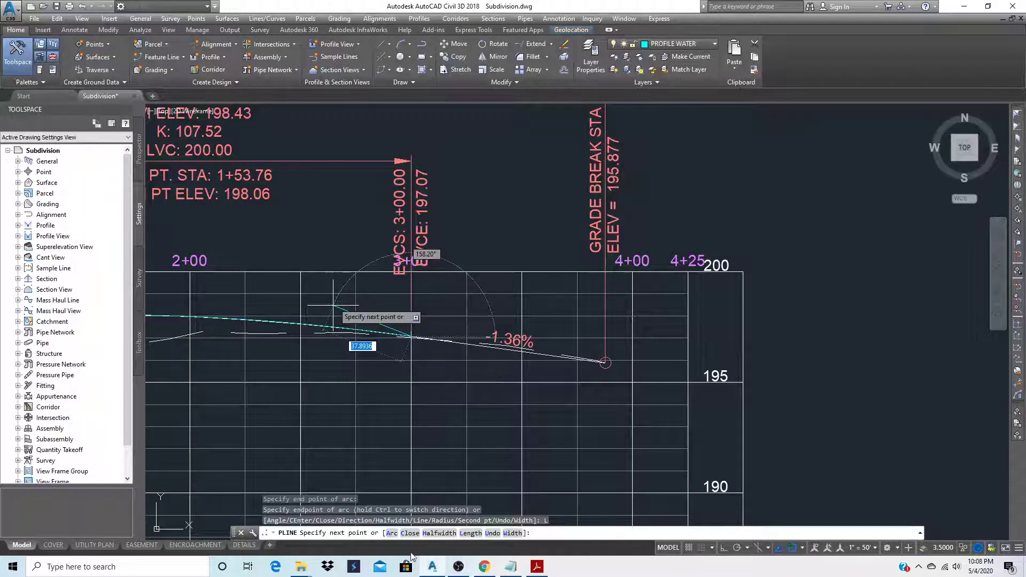
{"action": "scroll", "coordinate": [591, 353], "scroll_direction": "up", "scroll_amount": 5}
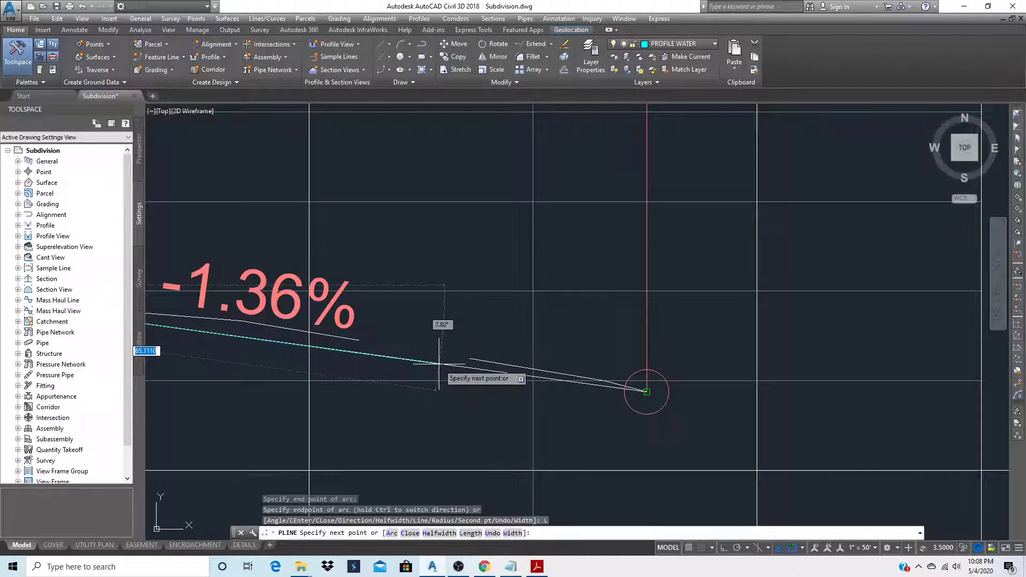
{"action": "key", "text": "Return"}
{"action": "scroll", "coordinate": [650, 345], "scroll_direction": "down", "scroll_amount": 5}
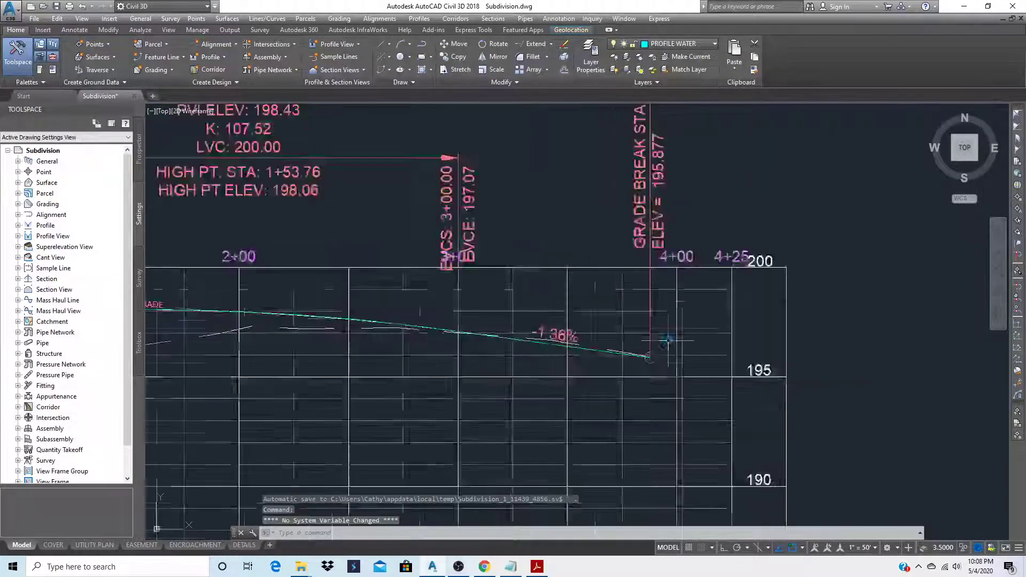
{"action": "scroll", "coordinate": [666, 340], "scroll_direction": "down", "scroll_amount": 5}
{"action": "scroll", "coordinate": [340, 326], "scroll_direction": "up", "scroll_amount": 5}
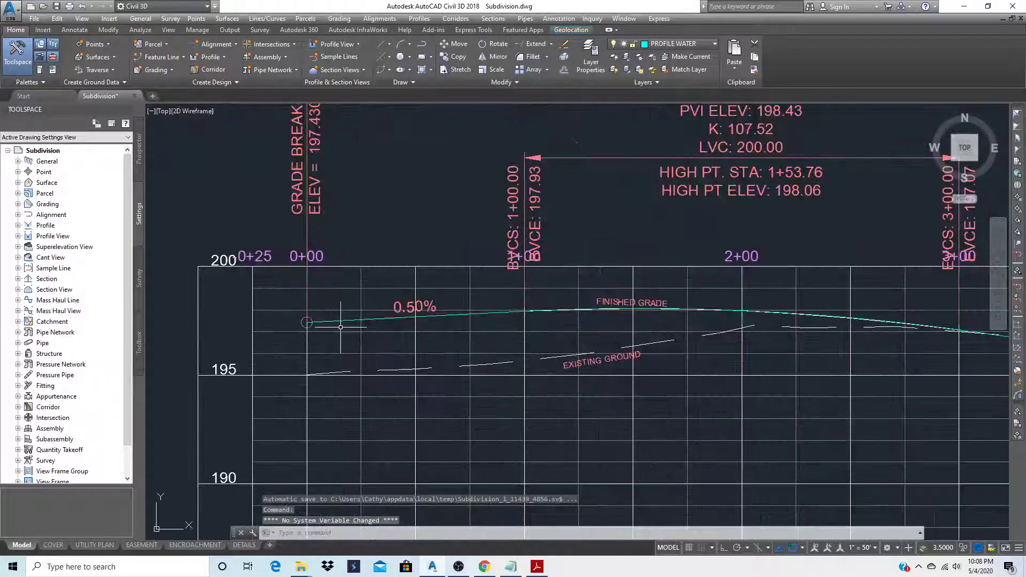
- Offset the traced finished grade polyline in the Queens Pointe Road profile 35 units downward as the top of the water main
{"action": "type", "text": "O"}
{"action": "key", "text": "Return"}
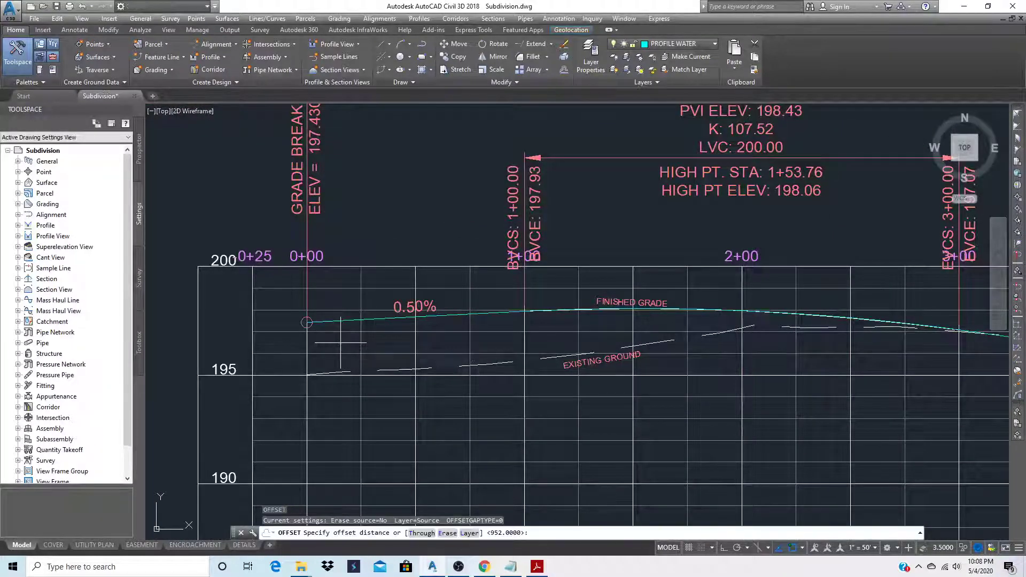
{"action": "type", "text": "35"}
{"action": "key", "text": "Return"}
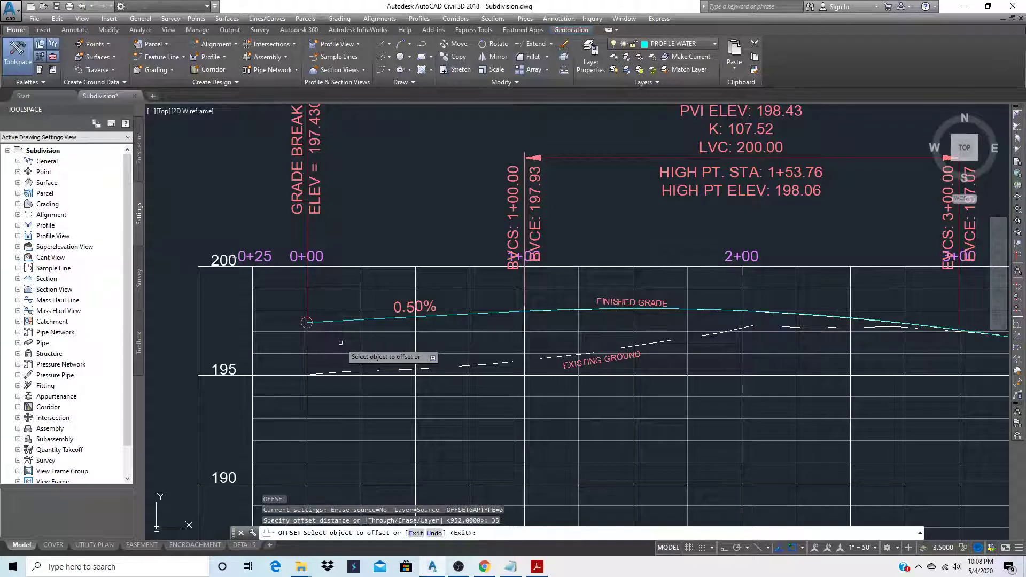
{"action": "left_click", "coordinate": [340, 320]}
{"action": "left_click", "coordinate": [342, 345]}
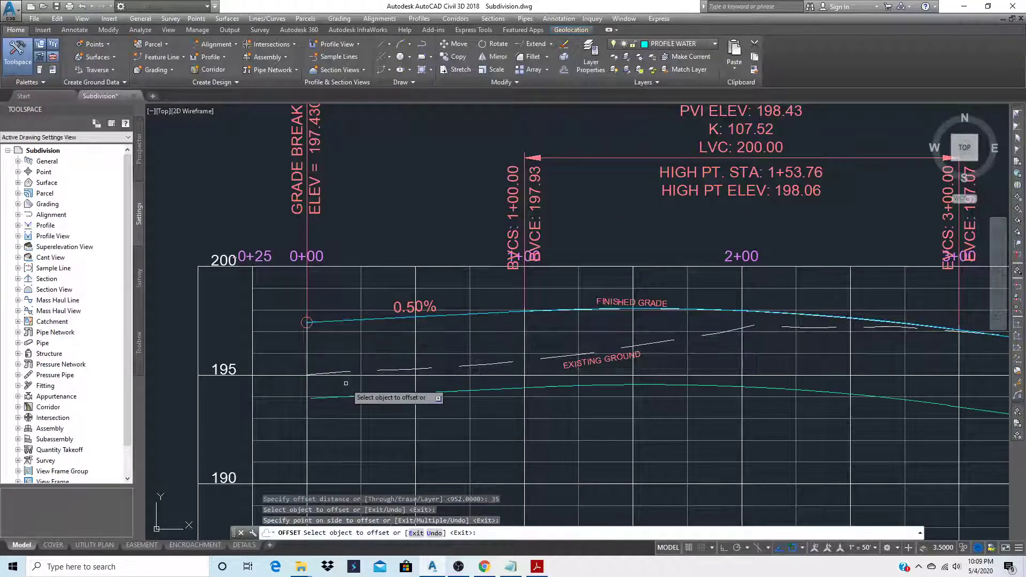
{"action": "key", "text": "Return"}
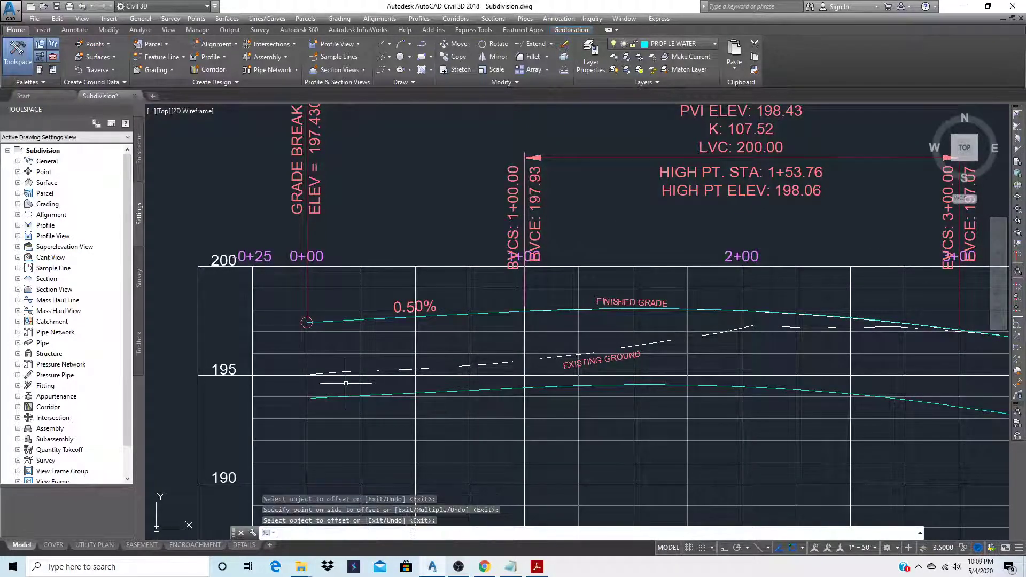
- Offset the new top-of-pipe line 6.6666 units downward to form the bottom of the water main
{"action": "key", "text": "Return"}
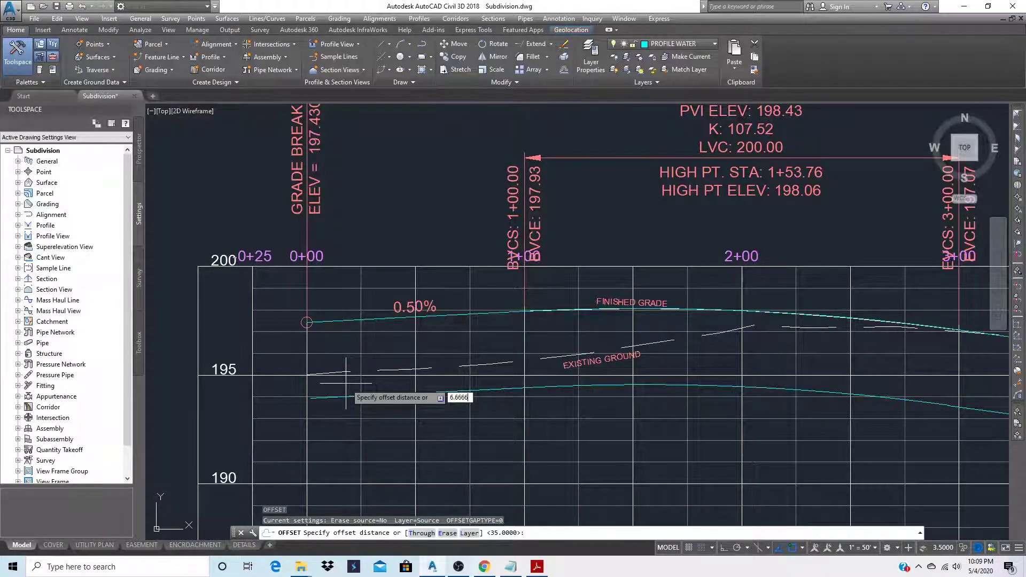
{"action": "key", "text": "Return"}
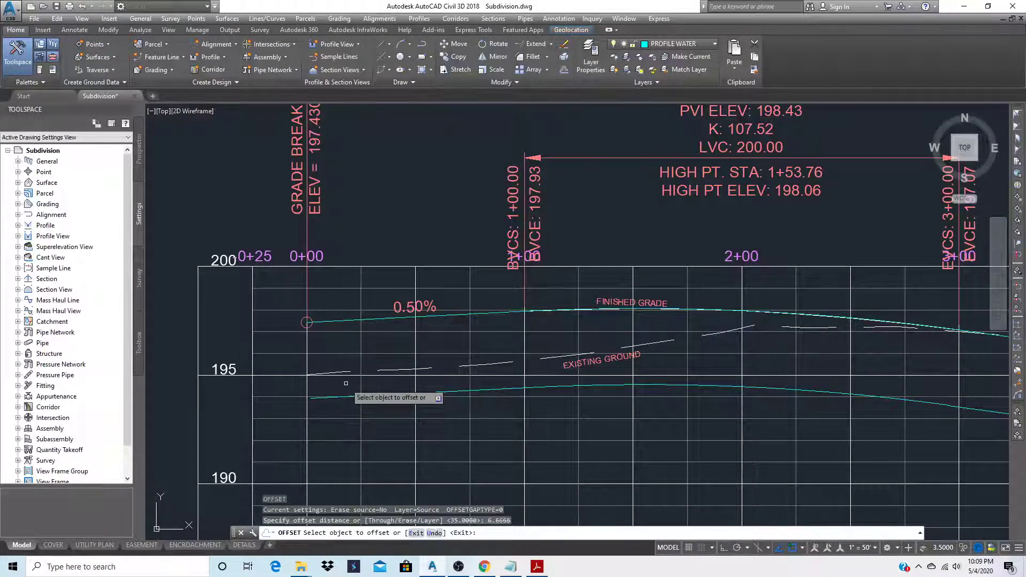
{"action": "left_click", "coordinate": [509, 389]}
{"action": "left_click", "coordinate": [523, 427]}
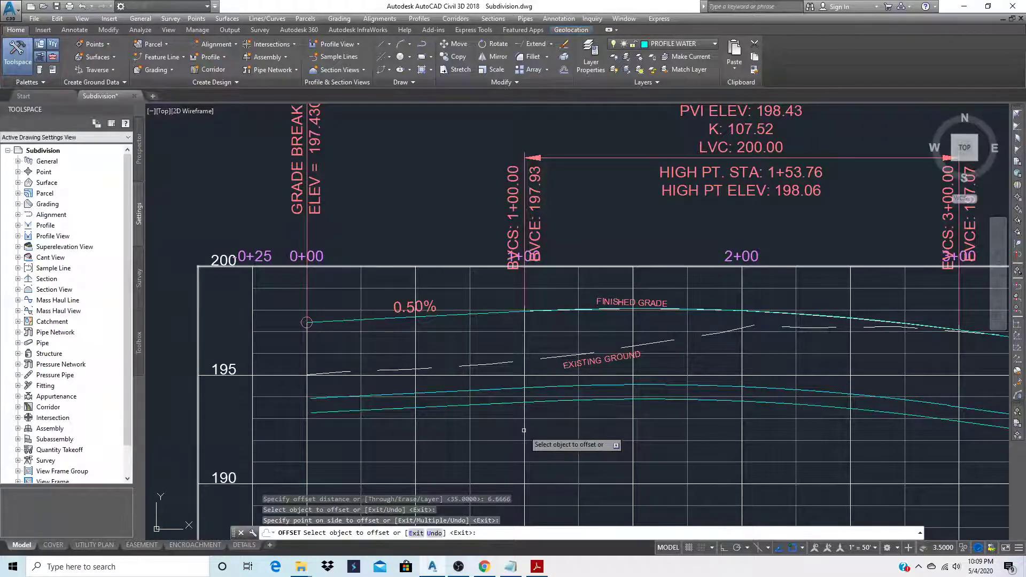
{"action": "key", "text": "Escape"}
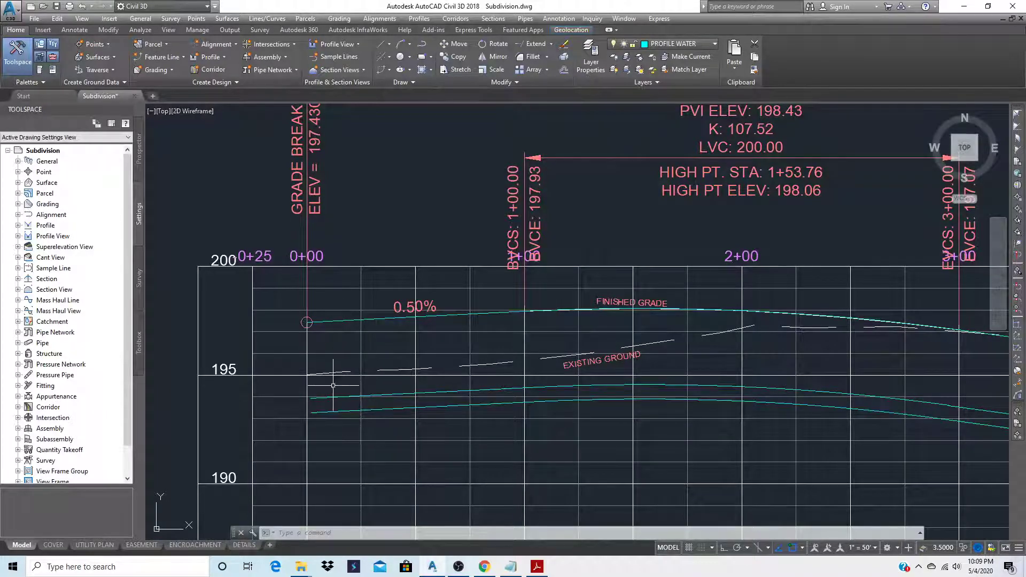
- Close the two pipe lines at their end near station 3+87 with a small line triangle pointing back into the pipe
{"action": "scroll", "coordinate": [343, 370], "scroll_direction": "down", "scroll_amount": 5}
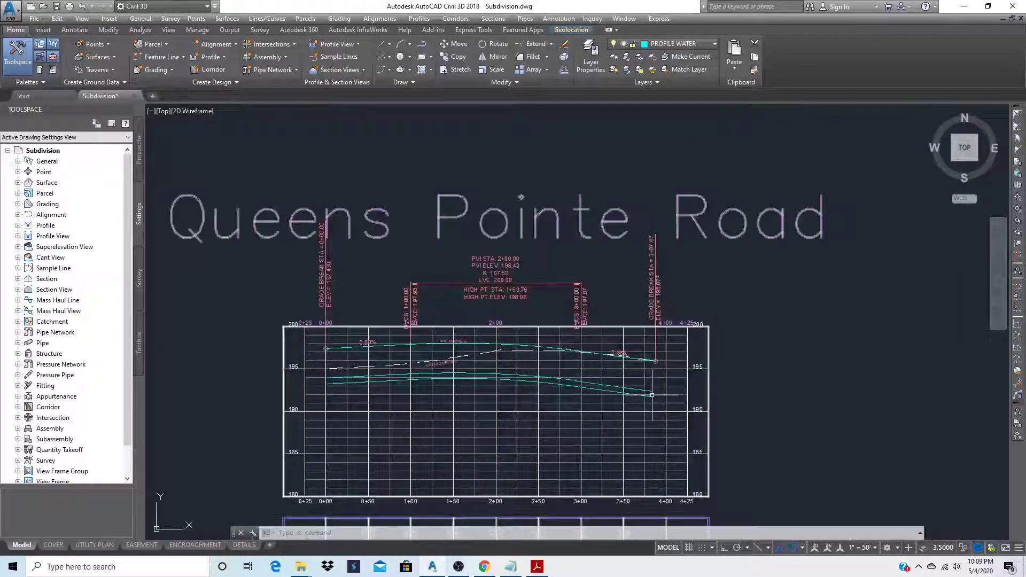
{"action": "scroll", "coordinate": [652, 396], "scroll_direction": "up", "scroll_amount": 4}
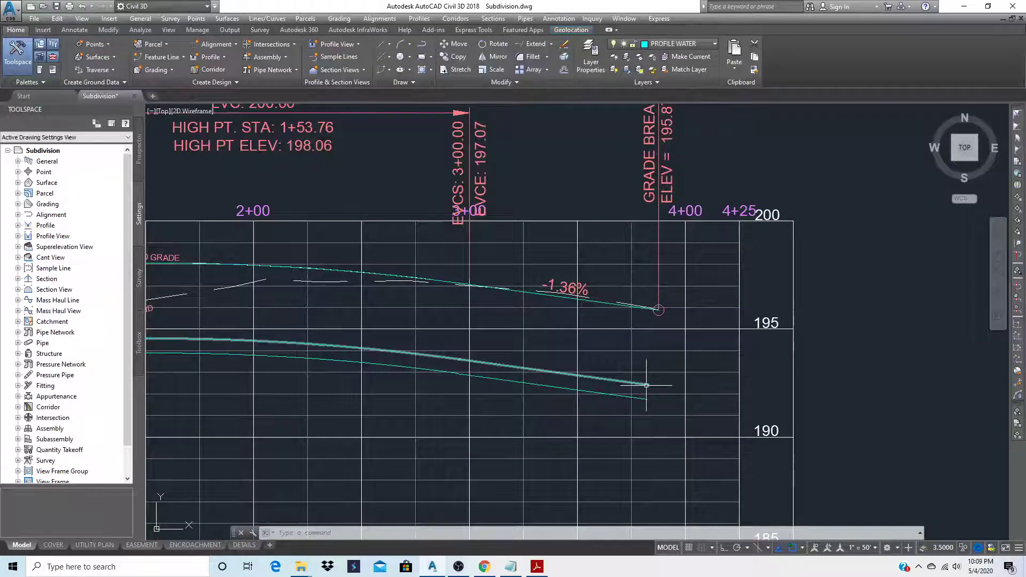
{"action": "key", "text": "Return"}
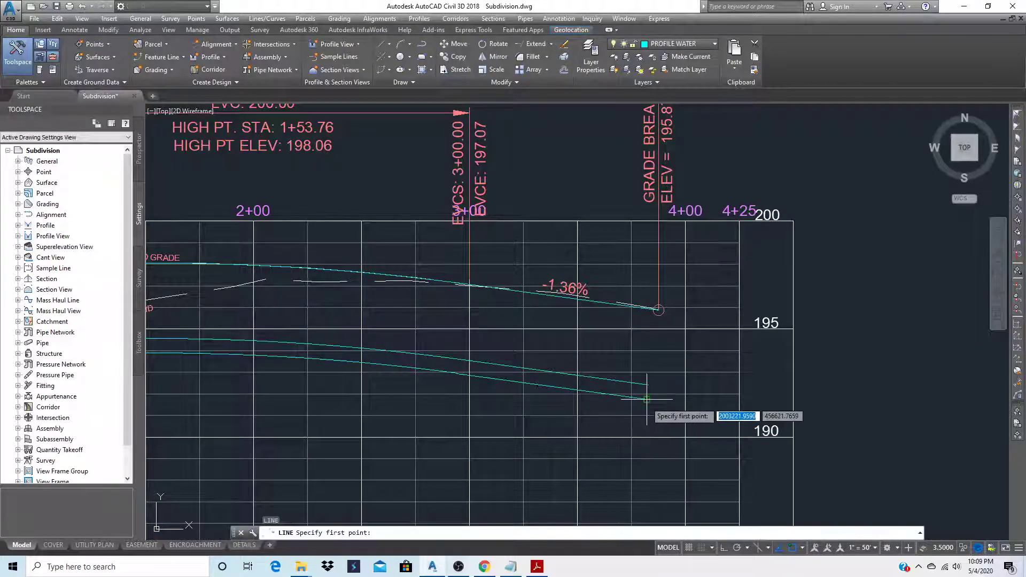
{"action": "left_click", "coordinate": [647, 399]}
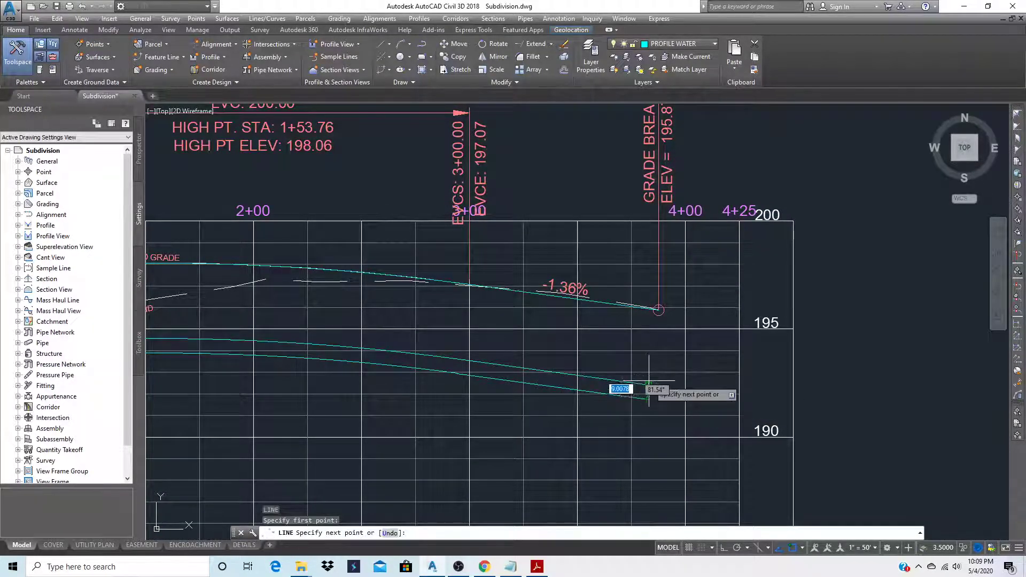
{"action": "scroll", "coordinate": [649, 383], "scroll_direction": "up", "scroll_amount": 5}
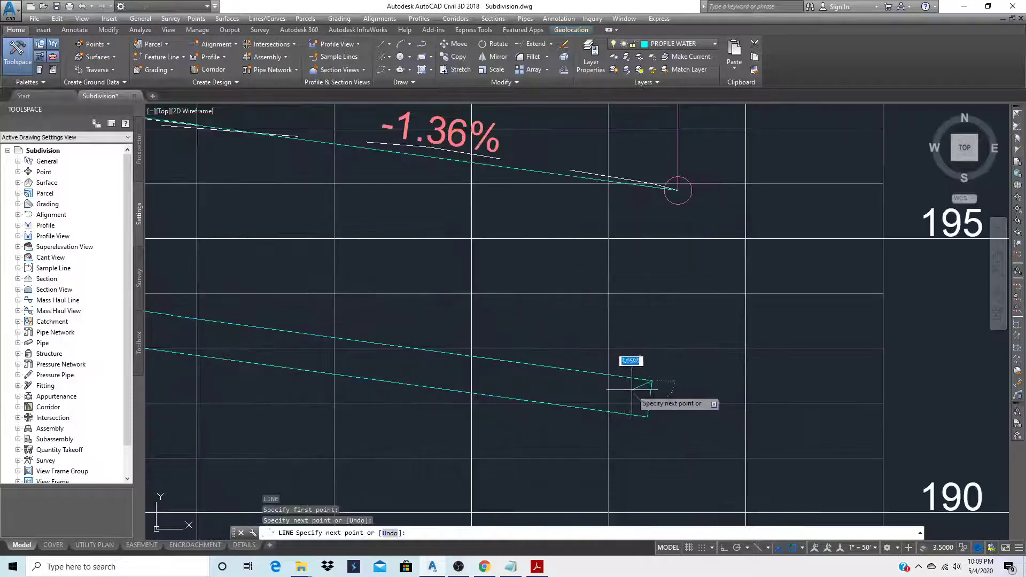
{"action": "left_click", "coordinate": [627, 396]}
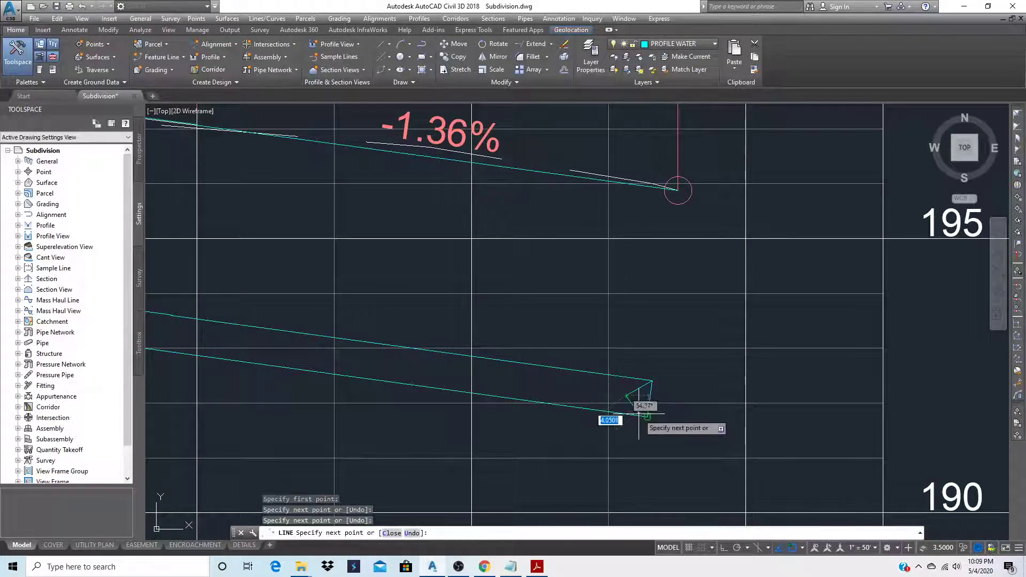
{"action": "left_click", "coordinate": [647, 416]}
{"action": "key", "text": "Return"}
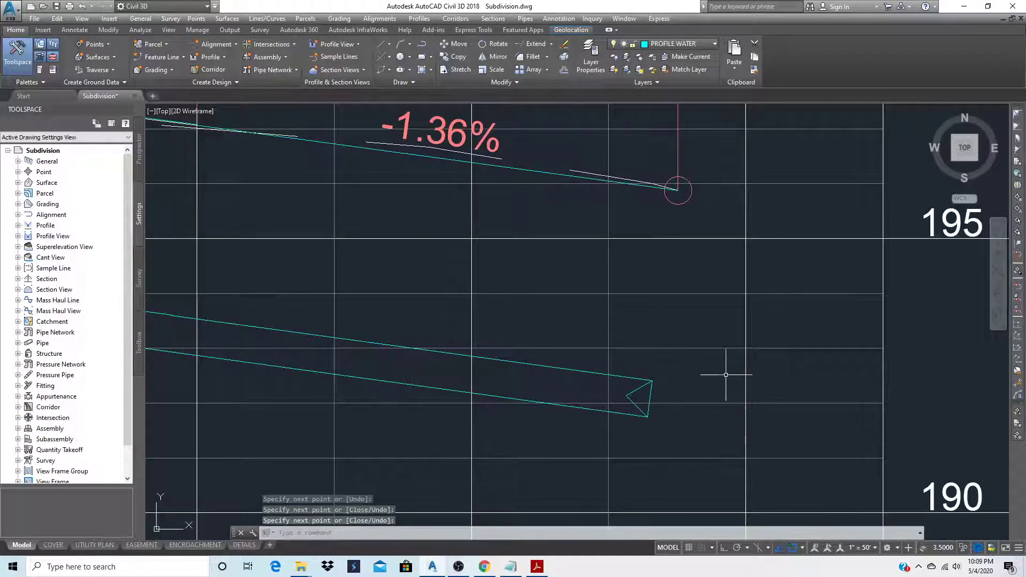
- Copy the "PROP 45° BEND STA 0+32 LEFT 10'" label from the plan into the Queens Pointe Road profile, below the pipe near its start
{"action": "scroll", "coordinate": [722, 371], "scroll_direction": "down", "scroll_amount": 10}
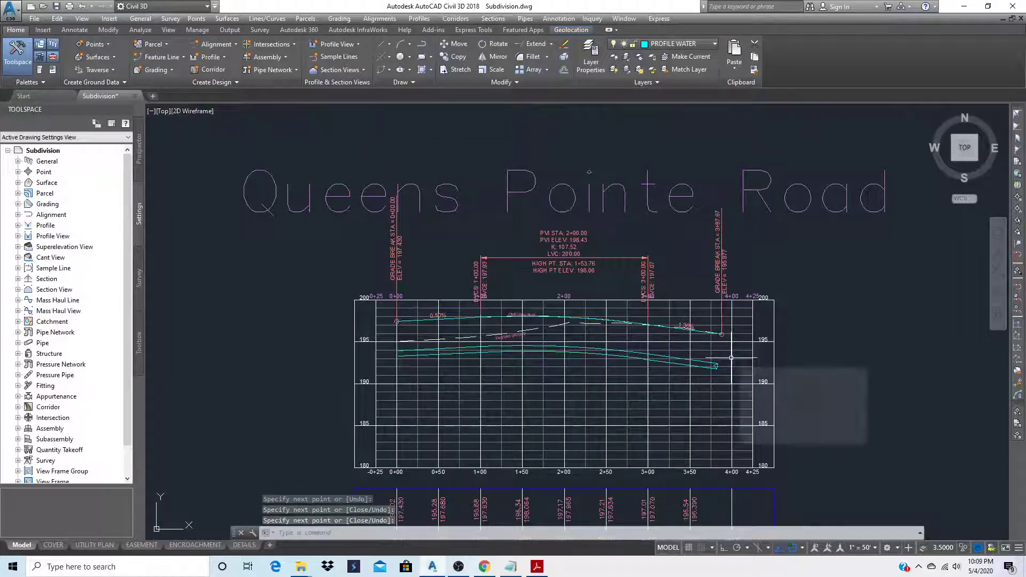
{"action": "scroll", "coordinate": [731, 358], "scroll_direction": "down", "scroll_amount": 3}
{"action": "scroll", "coordinate": [566, 328], "scroll_direction": "down", "scroll_amount": 2}
{"action": "left_click", "coordinate": [566, 327]}
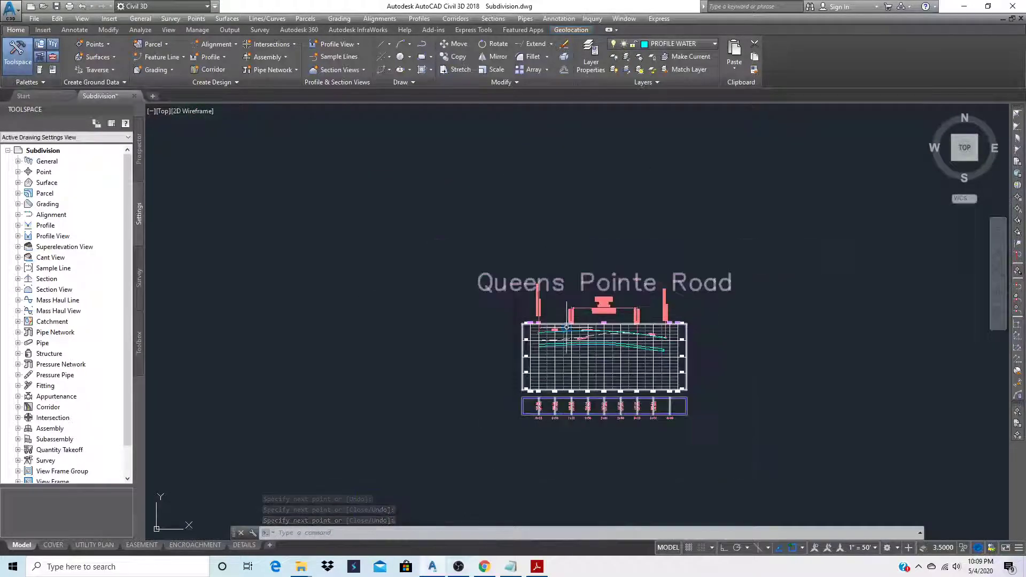
{"action": "scroll", "coordinate": [566, 328], "scroll_direction": "down", "scroll_amount": 5}
{"action": "scroll", "coordinate": [291, 317], "scroll_direction": "up", "scroll_amount": 8}
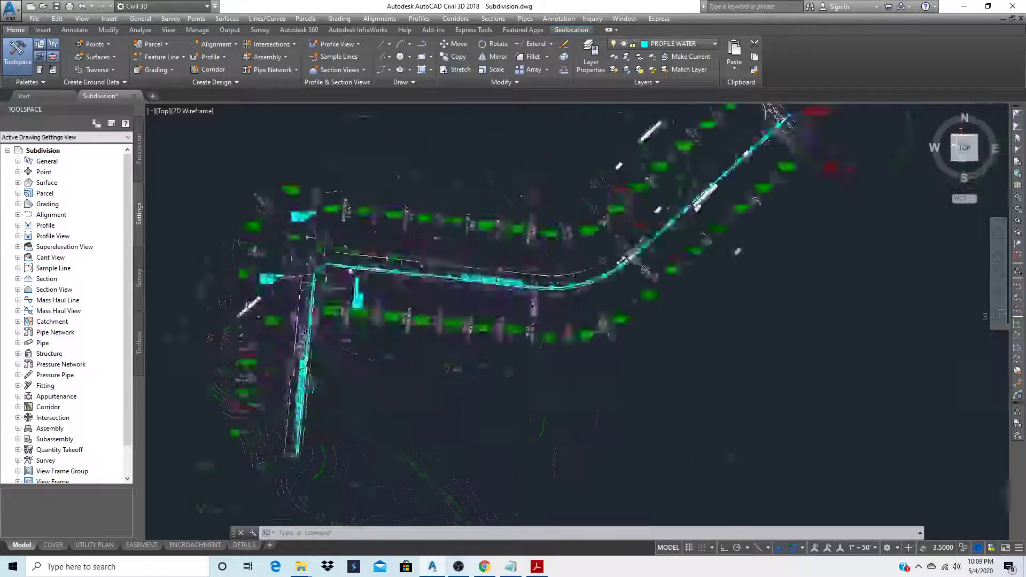
{"action": "scroll", "coordinate": [580, 219], "scroll_direction": "up", "scroll_amount": 5}
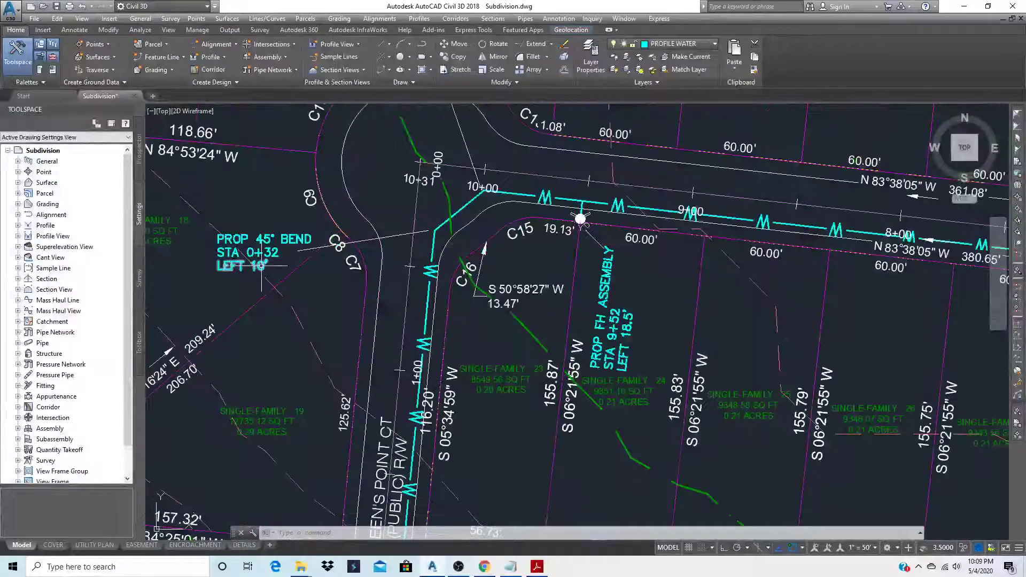
{"action": "type", "text": "co"}
{"action": "key", "text": "Return"}
{"action": "left_click", "coordinate": [259, 271]}
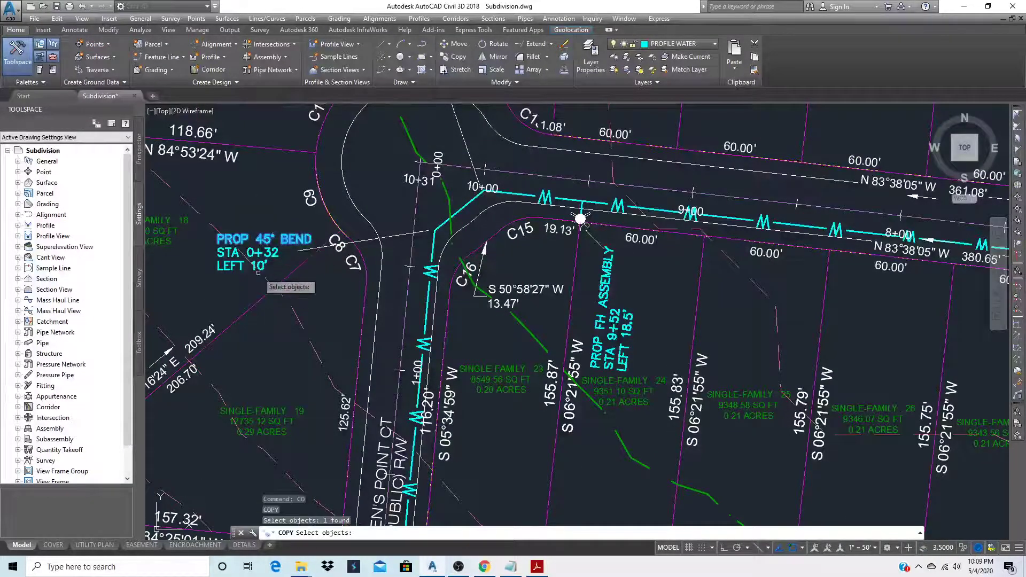
{"action": "left_click", "coordinate": [342, 275]}
{"action": "left_click", "coordinate": [222, 213]}
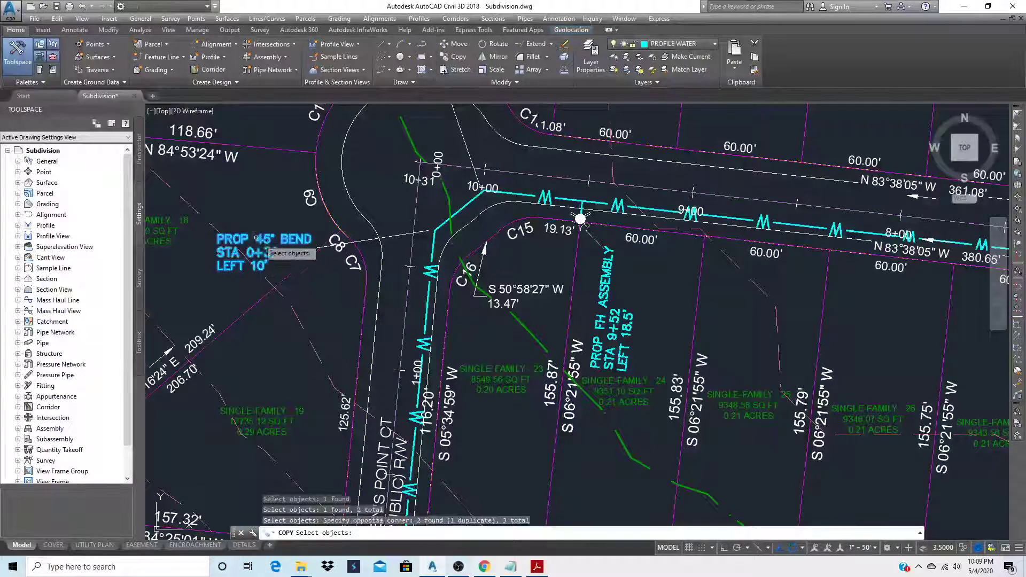
{"action": "scroll", "coordinate": [283, 222], "scroll_direction": "down", "scroll_amount": 4}
{"action": "scroll", "coordinate": [325, 324], "scroll_direction": "up", "scroll_amount": 2}
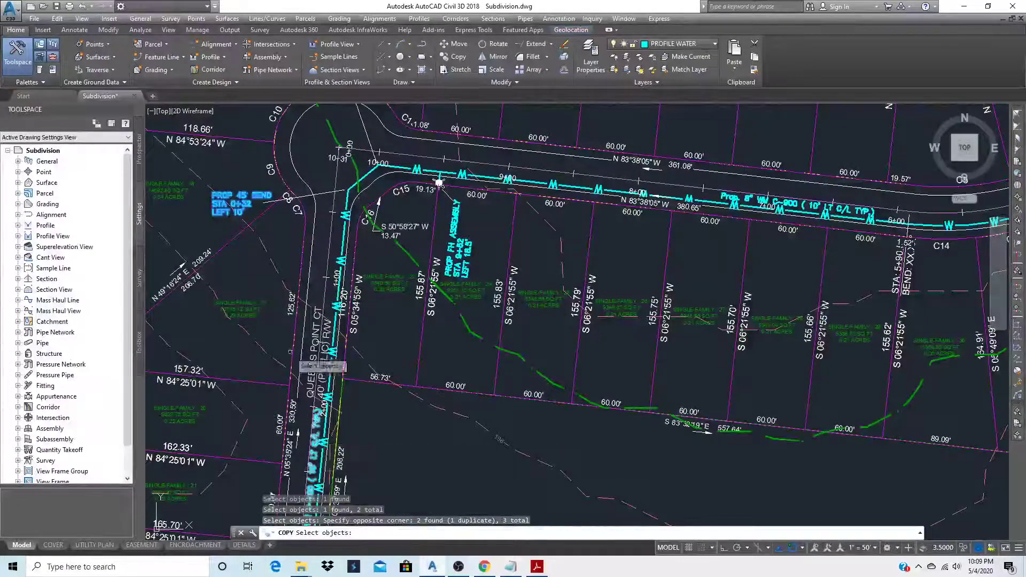
{"action": "key", "text": "Return"}
{"action": "left_click", "coordinate": [344, 213]}
{"action": "scroll", "coordinate": [224, 225], "scroll_direction": "down", "scroll_amount": 6}
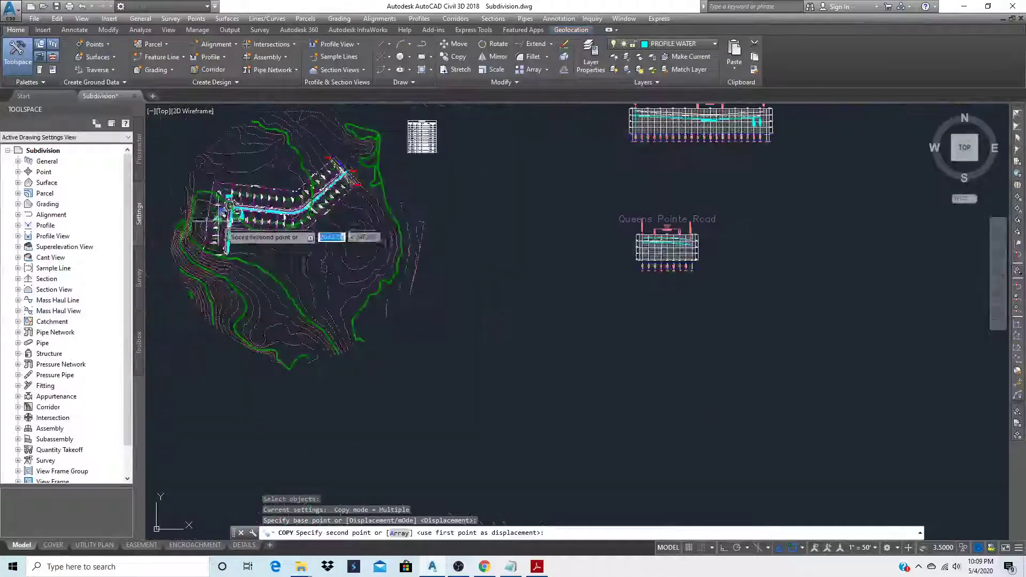
{"action": "scroll", "coordinate": [704, 247], "scroll_direction": "up", "scroll_amount": 8}
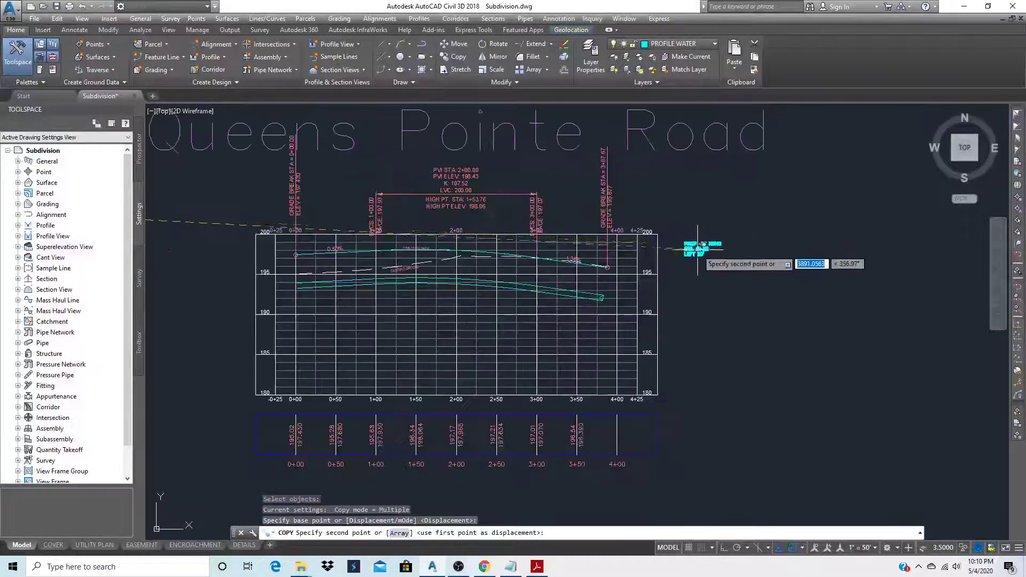
{"action": "scroll", "coordinate": [321, 327], "scroll_direction": "up", "scroll_amount": 2}
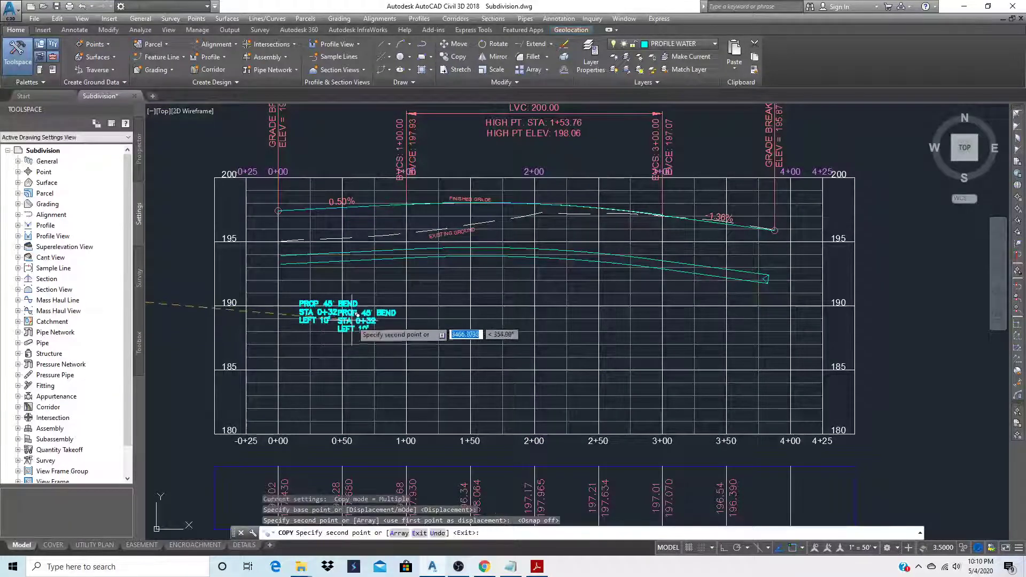
{"action": "left_click", "coordinate": [448, 322]}
{"action": "key", "text": "Escape"}
- Copy the "Prop. 8" WM C-900 (3.5' DEEP TYP)" label from the Green Valley Road profile to just below the Queens Pointe Road pipe, before station 2+00
{"action": "scroll", "coordinate": [450, 325], "scroll_direction": "down", "scroll_amount": 3}
{"action": "scroll", "coordinate": [451, 325], "scroll_direction": "down", "scroll_amount": 3}
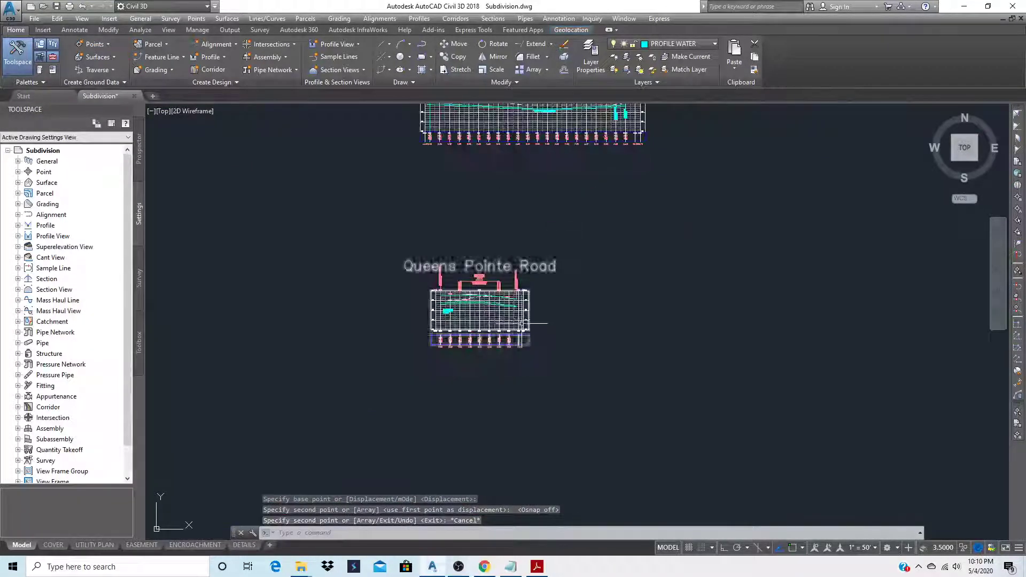
{"action": "scroll", "coordinate": [546, 449], "scroll_direction": "down", "scroll_amount": 2}
{"action": "scroll", "coordinate": [544, 205], "scroll_direction": "up", "scroll_amount": 3}
{"action": "scroll", "coordinate": [544, 205], "scroll_direction": "up", "scroll_amount": 8}
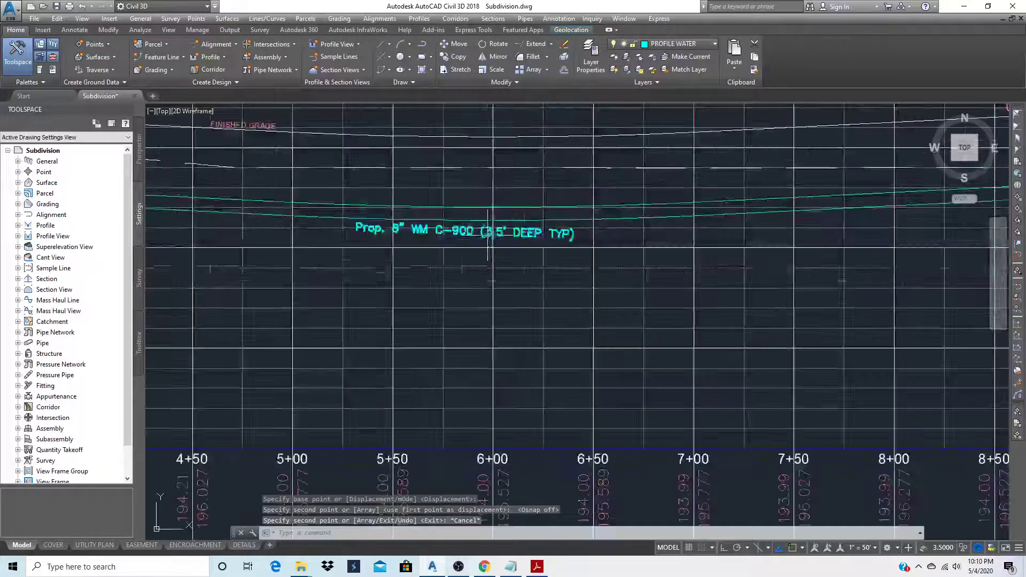
{"action": "type", "text": "co"}
{"action": "key", "text": "Return"}
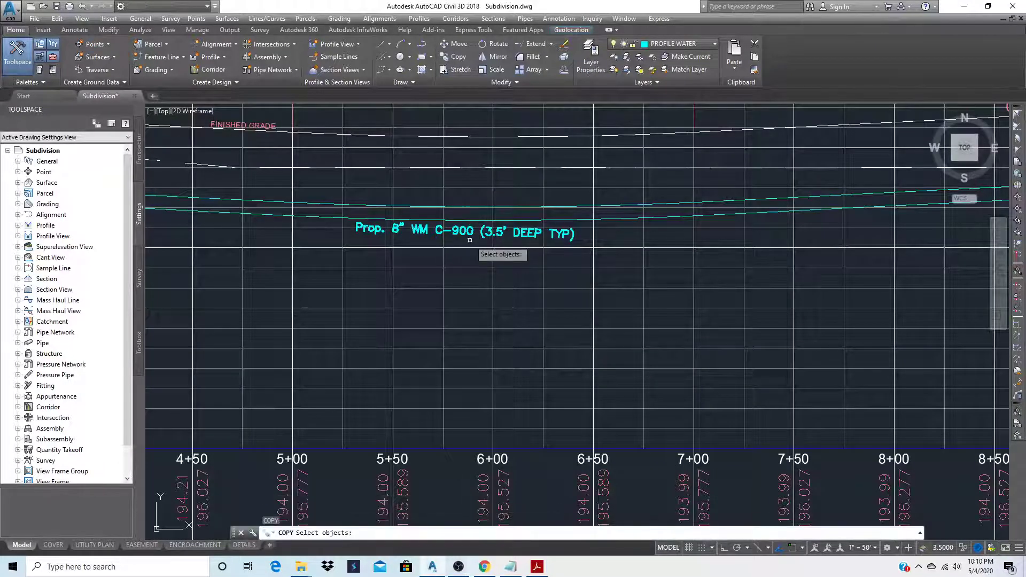
{"action": "left_click", "coordinate": [468, 236]}
{"action": "key", "text": "Return"}
{"action": "left_click", "coordinate": [467, 230]}
{"action": "scroll", "coordinate": [470, 229], "scroll_direction": "down", "scroll_amount": 8}
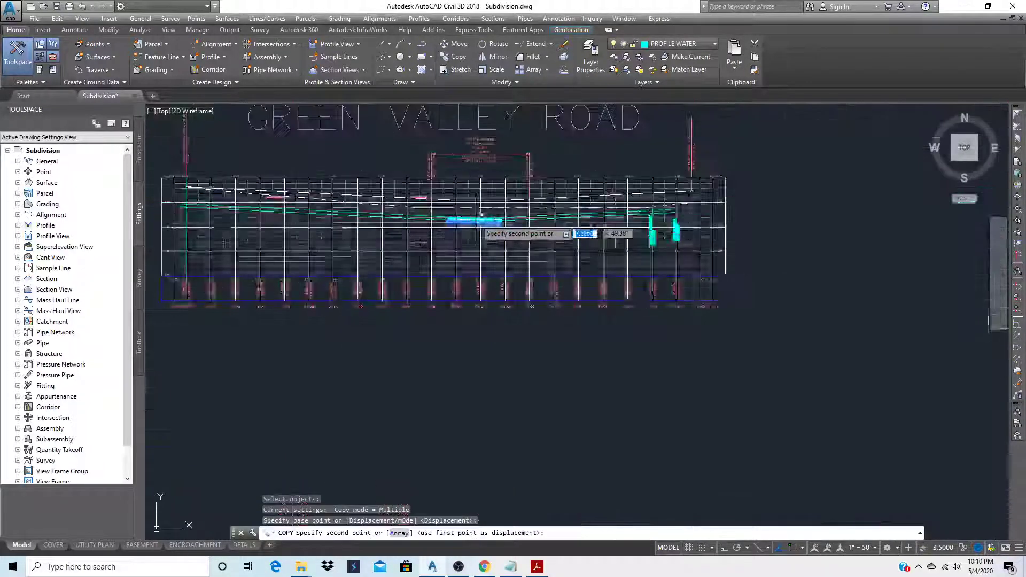
{"action": "scroll", "coordinate": [409, 415], "scroll_direction": "up", "scroll_amount": 6}
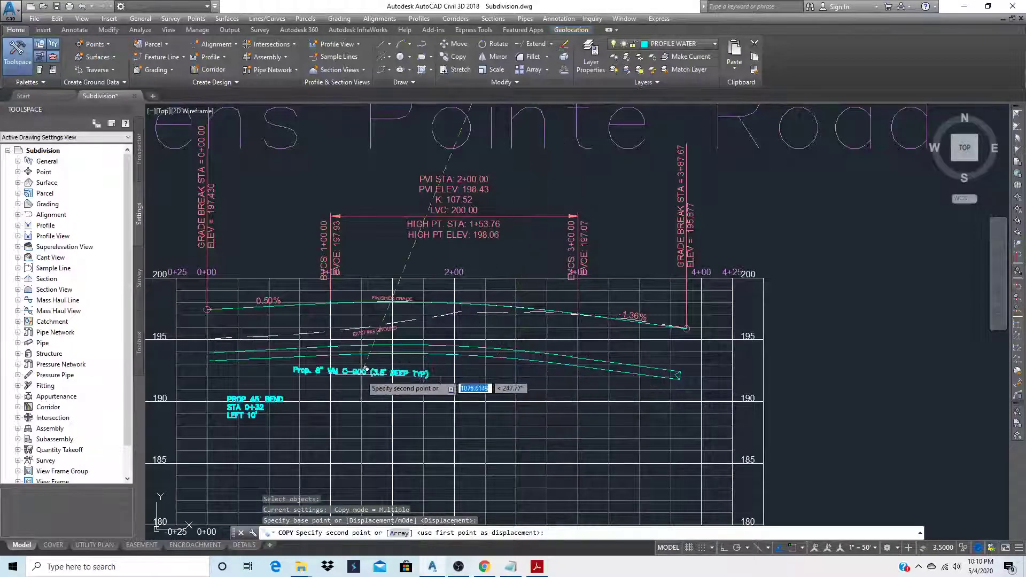
{"action": "scroll", "coordinate": [401, 355], "scroll_direction": "up", "scroll_amount": 4}
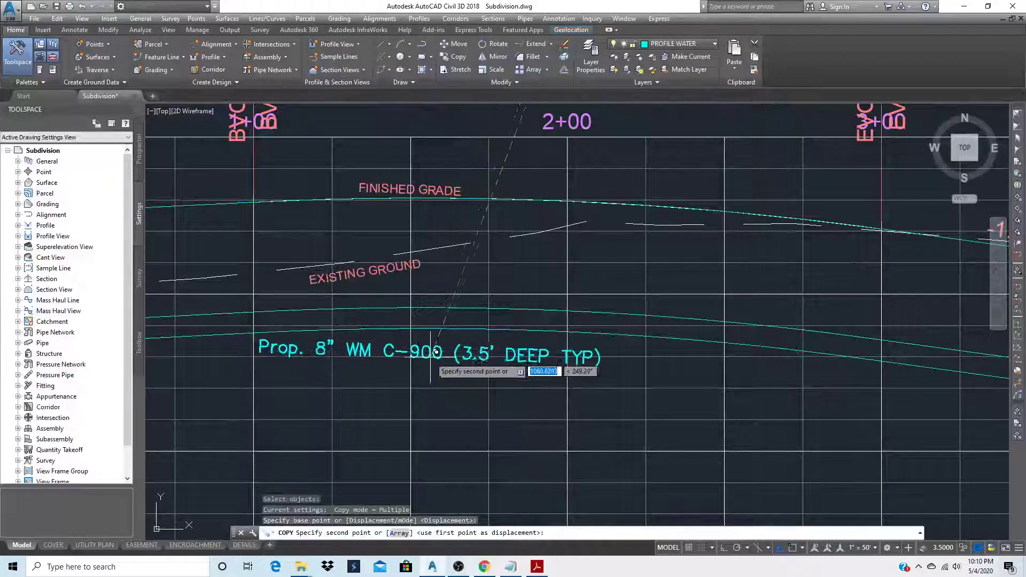
{"action": "left_click", "coordinate": [443, 352]}
{"action": "key", "text": "Escape"}
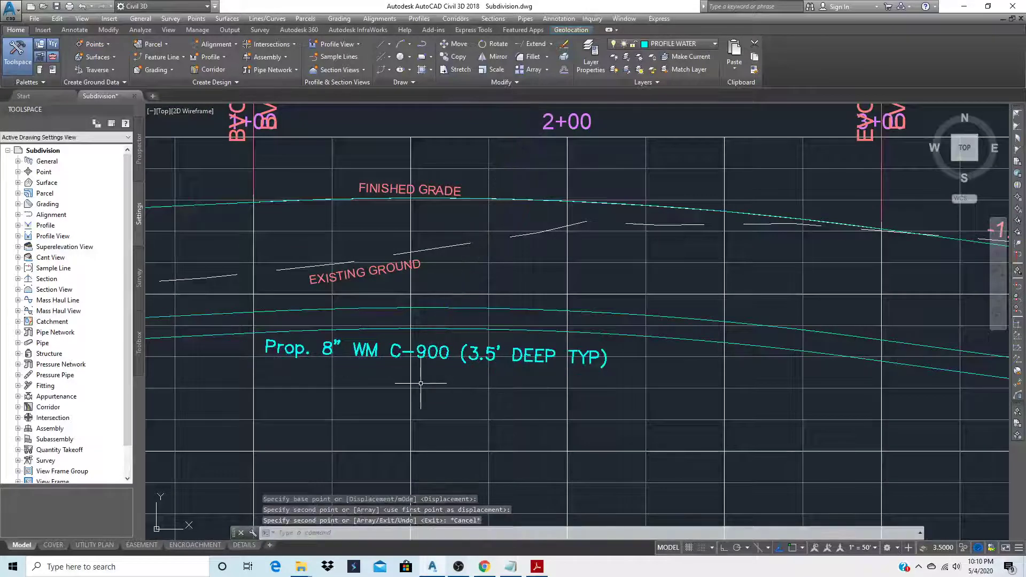
- Rotate the copied 8" water main label about a point near its start until the text runs level beneath the pipe
{"action": "type", "text": "ro"}
{"action": "key", "text": "Return"}
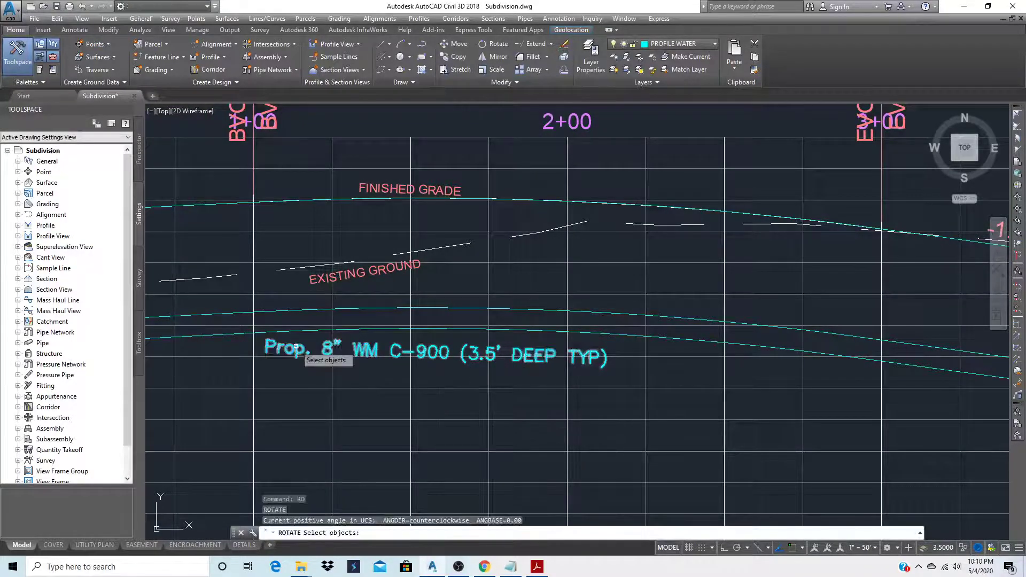
{"action": "left_click", "coordinate": [295, 347]}
{"action": "key", "text": "Return"}
{"action": "left_click", "coordinate": [321, 346]}
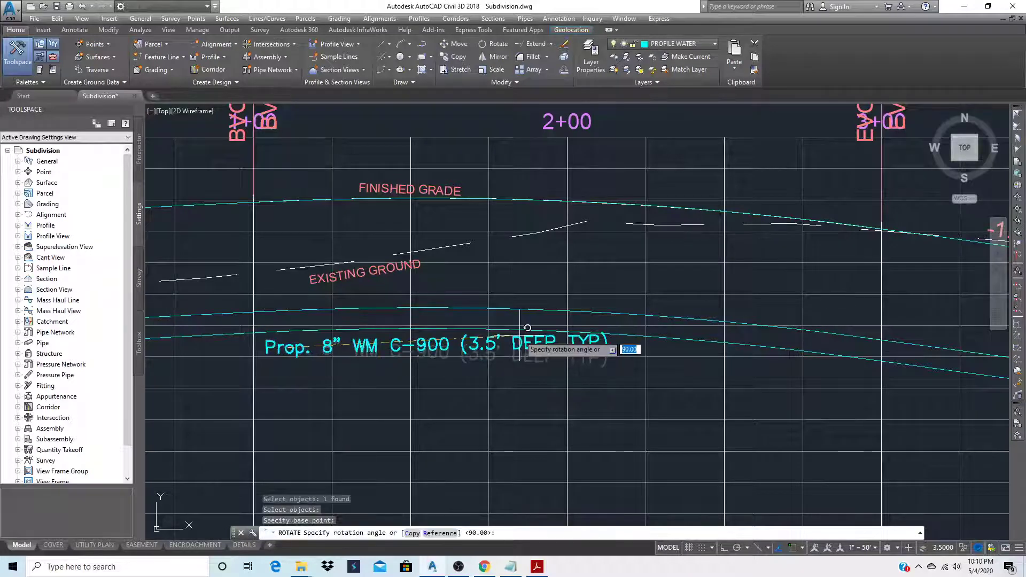
{"action": "left_click", "coordinate": [521, 335]}
{"action": "scroll", "coordinate": [634, 346], "scroll_direction": "down", "scroll_amount": 2}
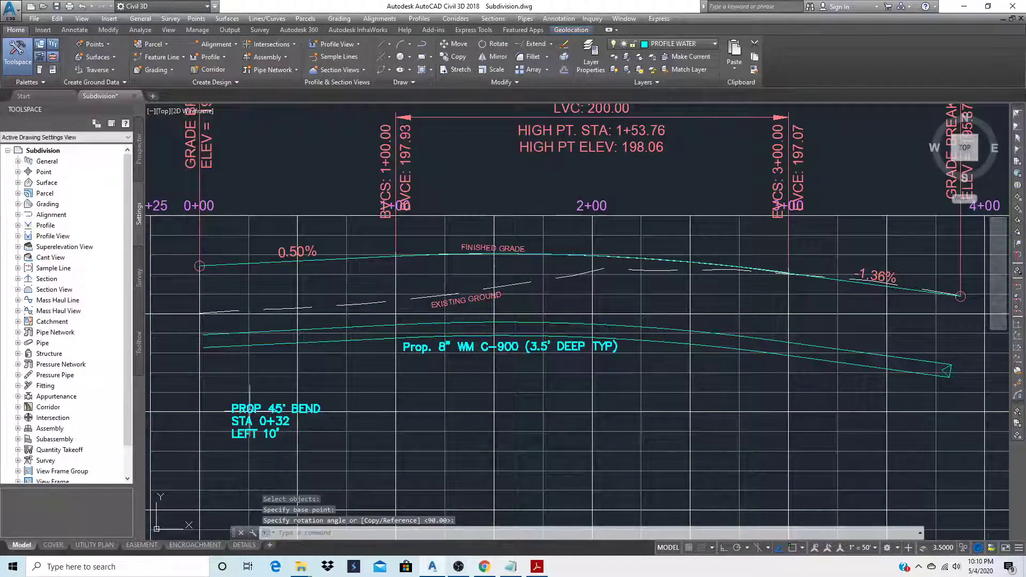
- Draw a vertical polyline across the full height of the Queens Pointe Road profile grid at station 0+00
{"action": "scroll", "coordinate": [438, 335], "scroll_direction": "down", "scroll_amount": 2}
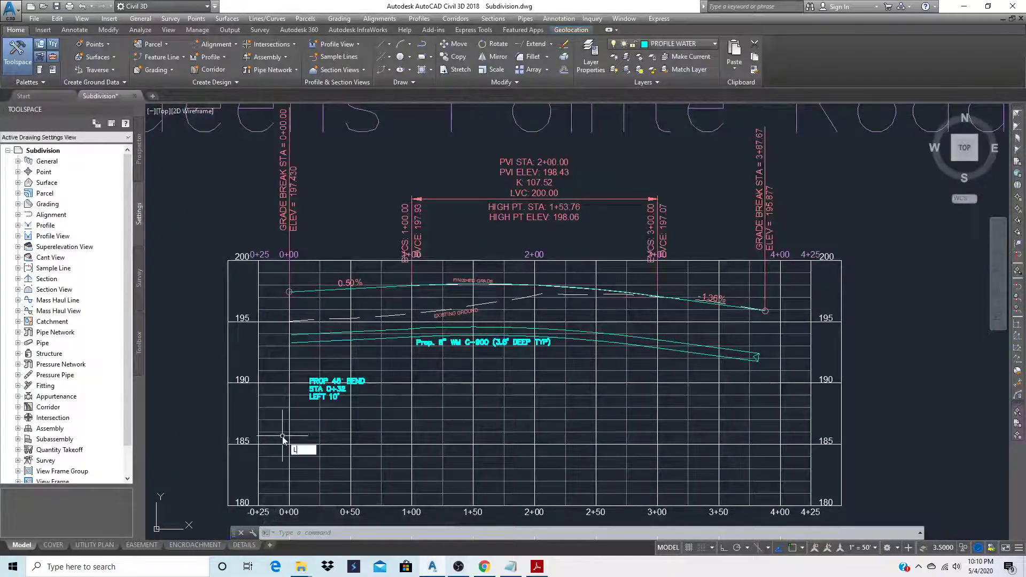
{"action": "key", "text": "Return"}
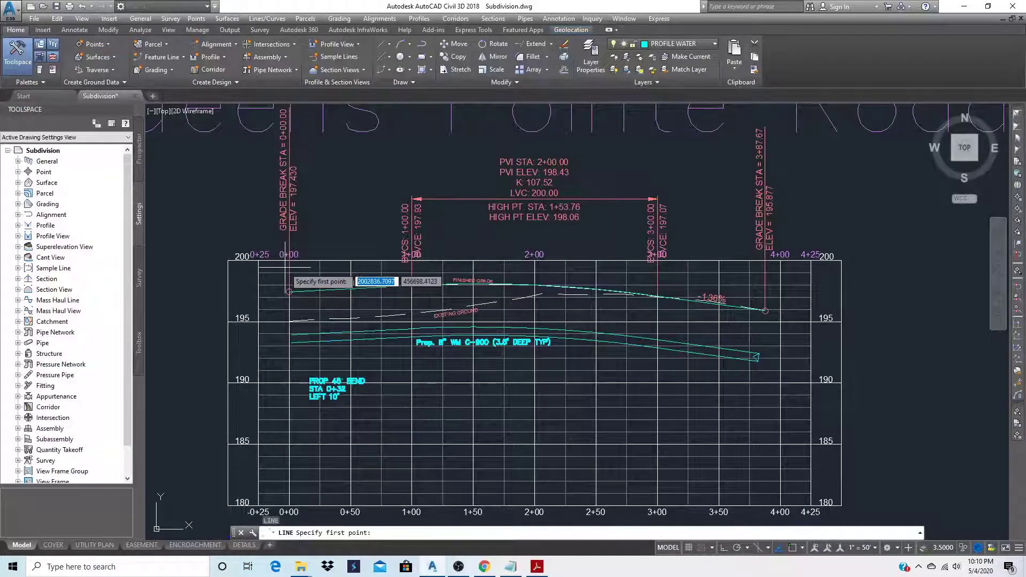
{"action": "key", "text": "Escape"}
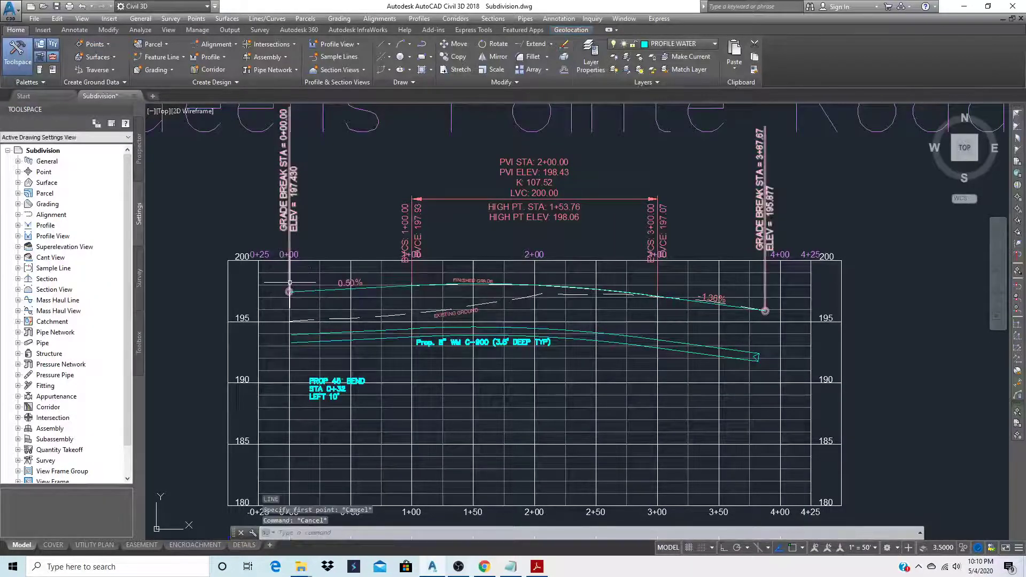
{"action": "type", "text": "PL"}
{"action": "key", "text": "Return"}
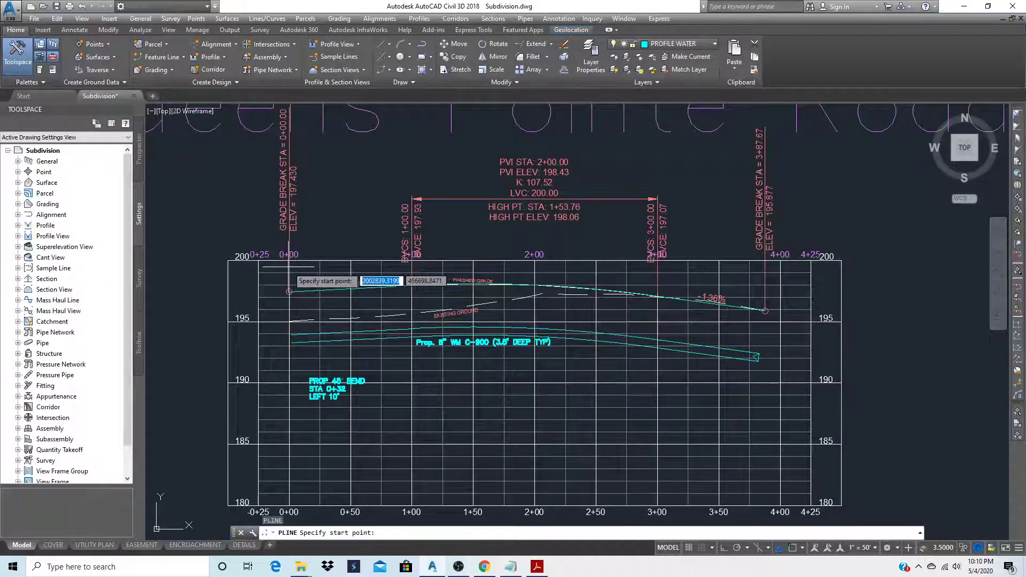
{"action": "left_click", "coordinate": [288, 506]}
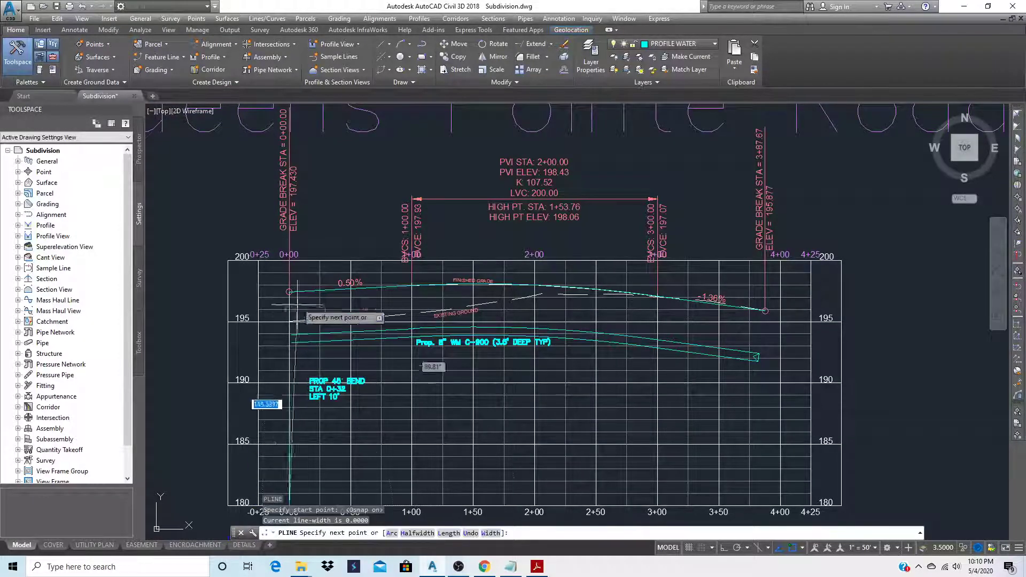
{"action": "left_click", "coordinate": [288, 261]}
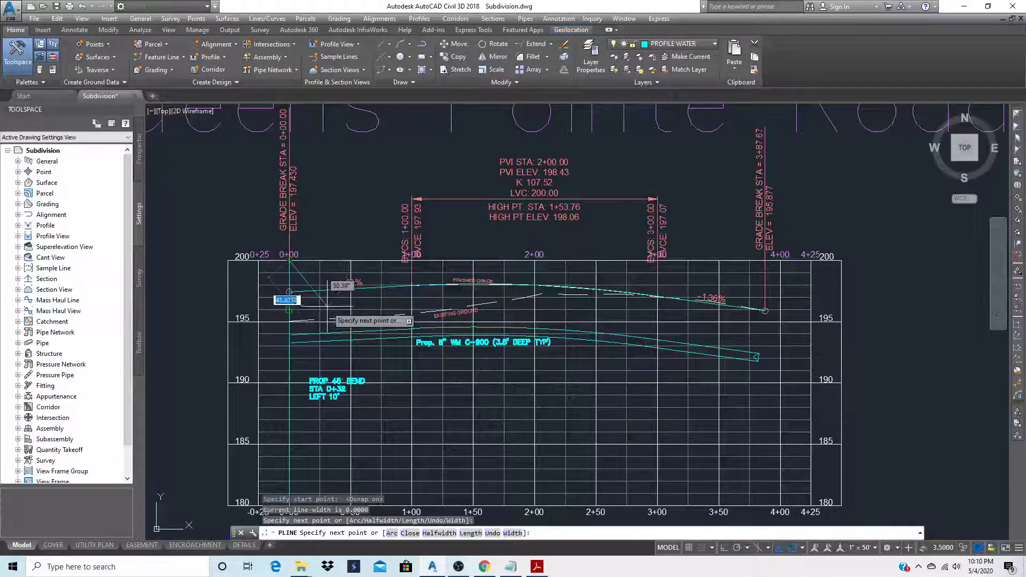
{"action": "key", "text": "Escape"}
- Offset the vertical station 0+00 line into the profile to mark the bend location at station 0+32
{"action": "scroll", "coordinate": [317, 348], "scroll_direction": "up", "scroll_amount": 4}
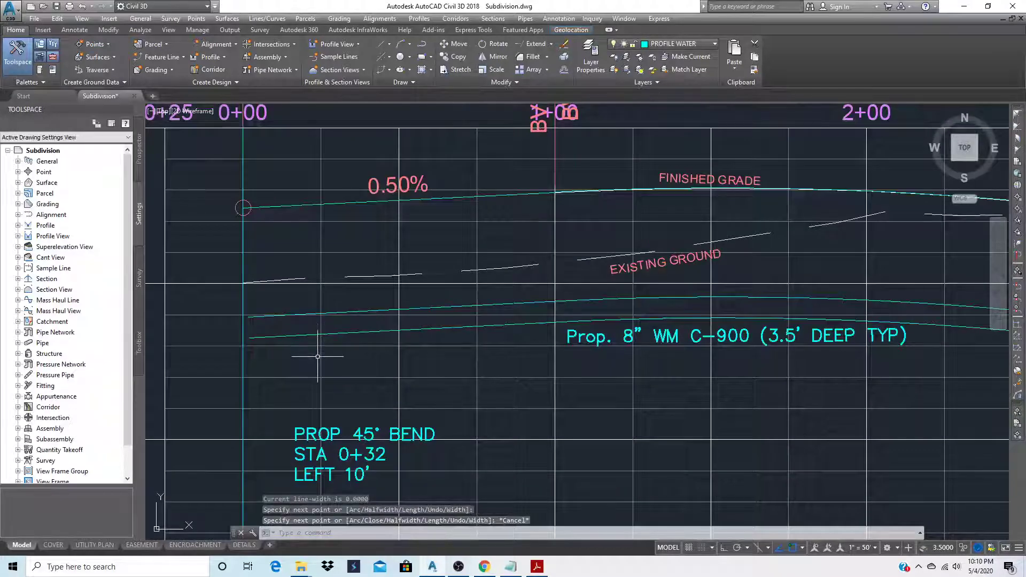
{"action": "type", "text": "o"}
{"action": "key", "text": "Return"}
{"action": "key", "text": "Return"}
{"action": "left_click", "coordinate": [244, 297]}
{"action": "left_click", "coordinate": [289, 305]}
{"action": "key", "text": "Return"}
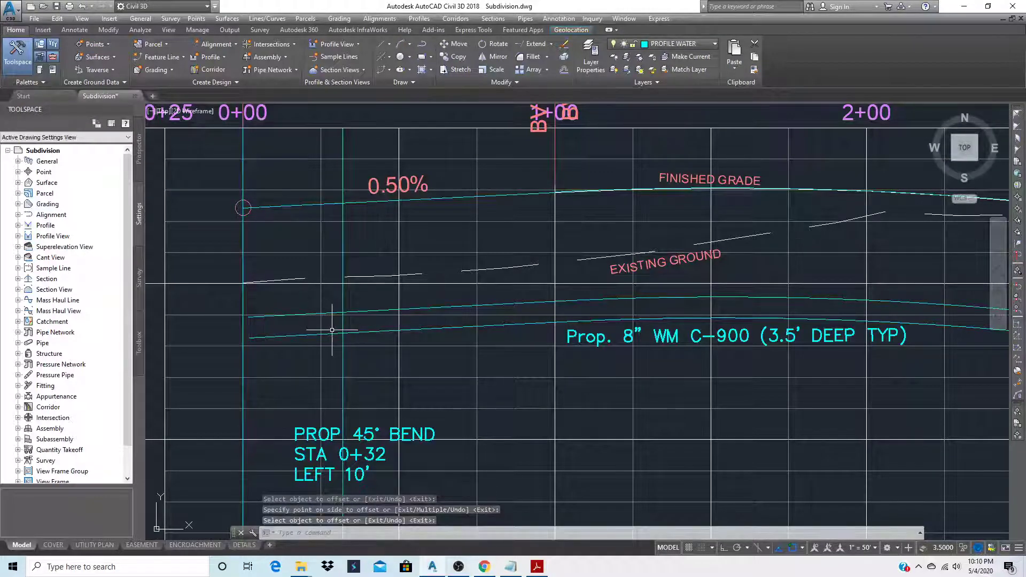
{"action": "type", "text": "tr"}
{"action": "key", "text": "Return"}
{"action": "left_click", "coordinate": [350, 310]}
{"action": "left_click", "coordinate": [338, 334]}
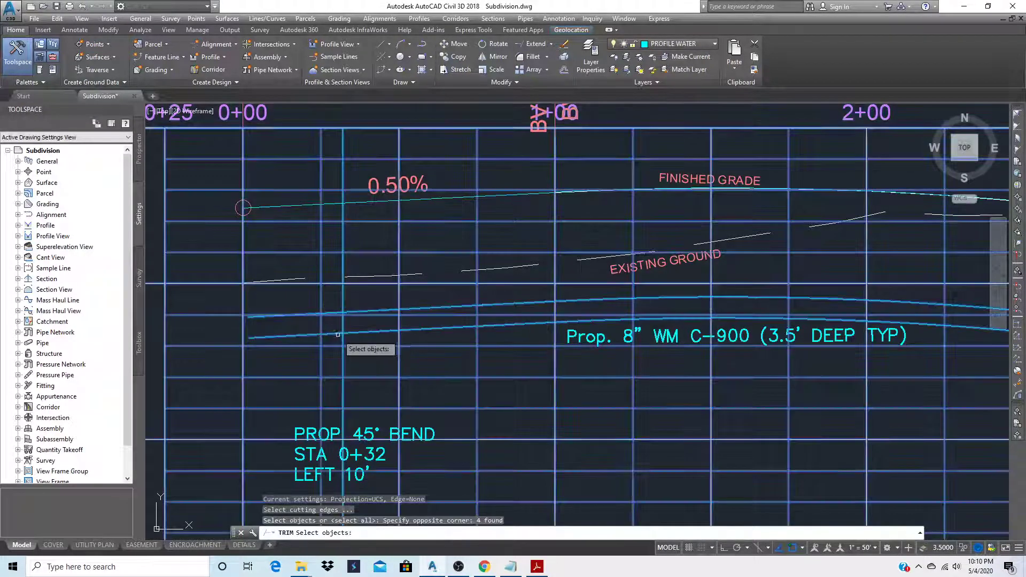
{"action": "key", "text": "Return"}
{"action": "key", "text": "Escape"}
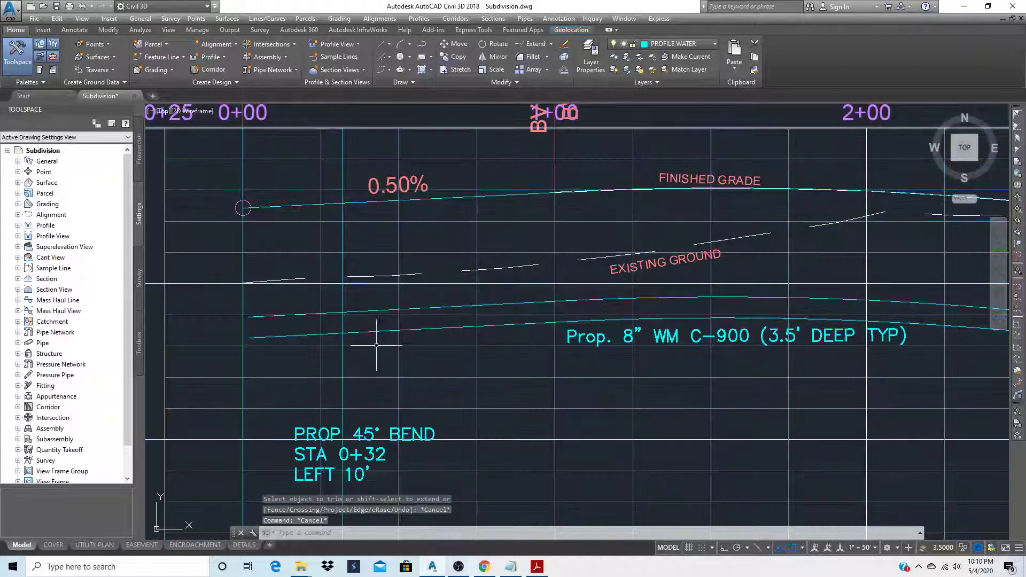
- Trim both pipe lines back to the offset line at station 0+32, and erase that offset line
{"action": "key", "text": "Return"}
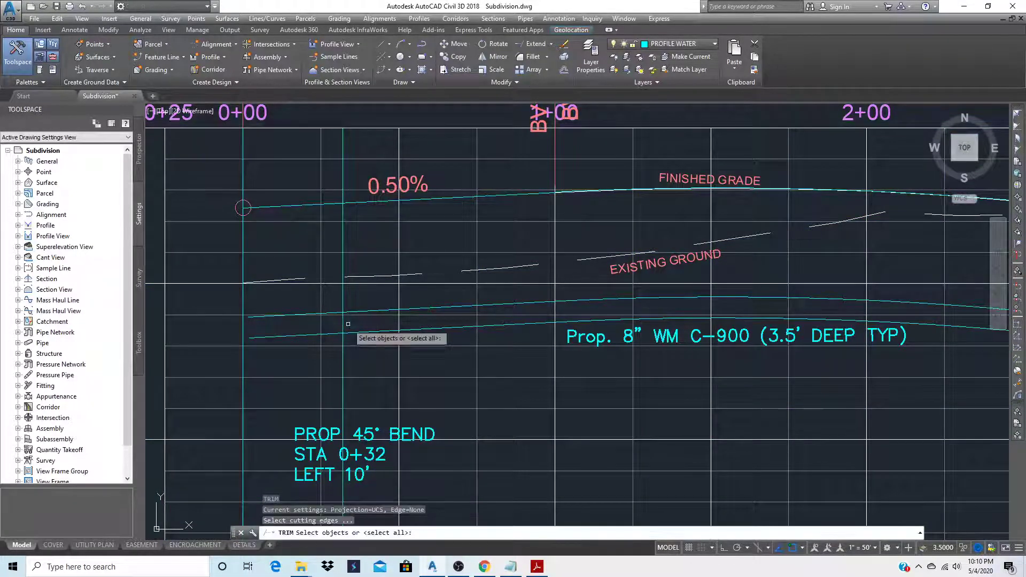
{"action": "left_click", "coordinate": [344, 328]}
{"action": "key", "text": "Return"}
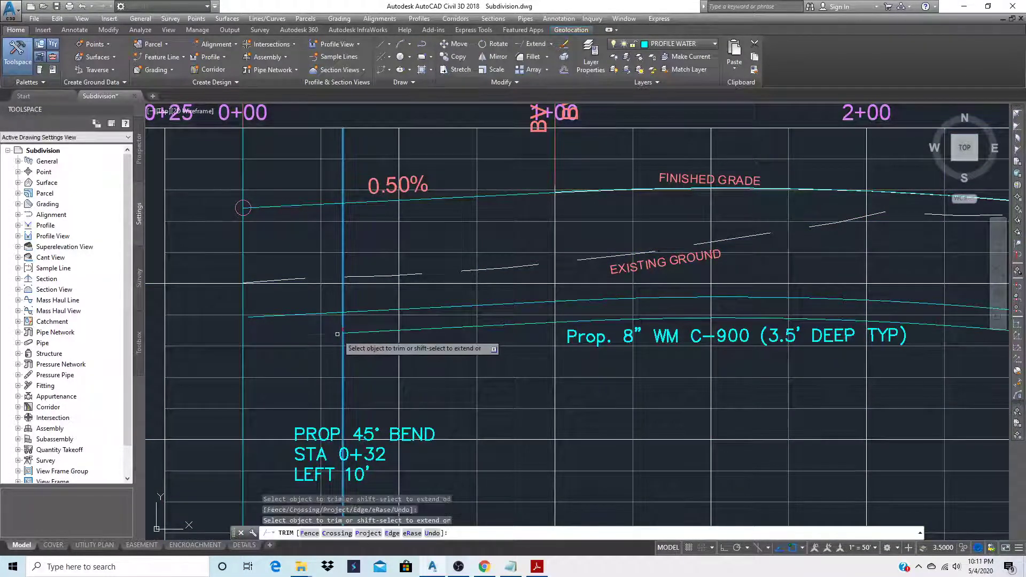
{"action": "key", "text": "Return"}
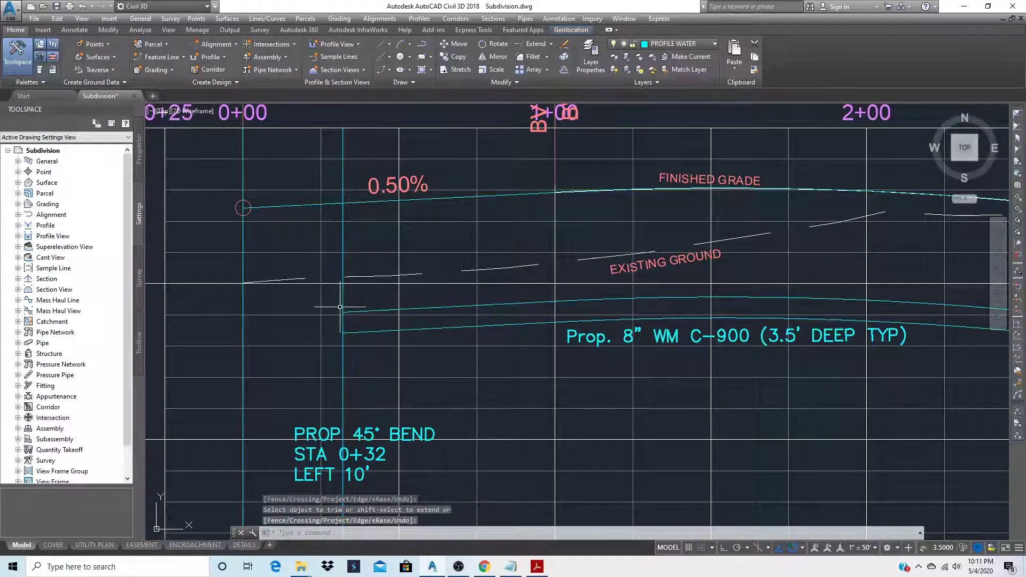
{"action": "type", "text": "E"}
{"action": "key", "text": "Return"}
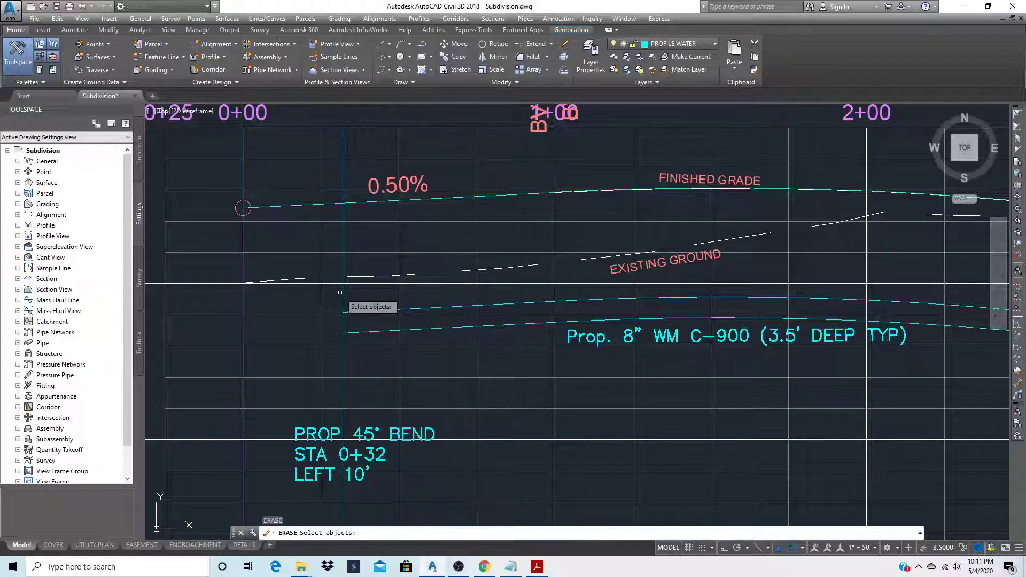
{"action": "key", "text": "Return"}
- Close the start of the pipe at station 0+32 with a vertical line between the two pipe line ends
{"action": "type", "text": "l"}
{"action": "key", "text": "Return"}
{"action": "left_click", "coordinate": [343, 333]}
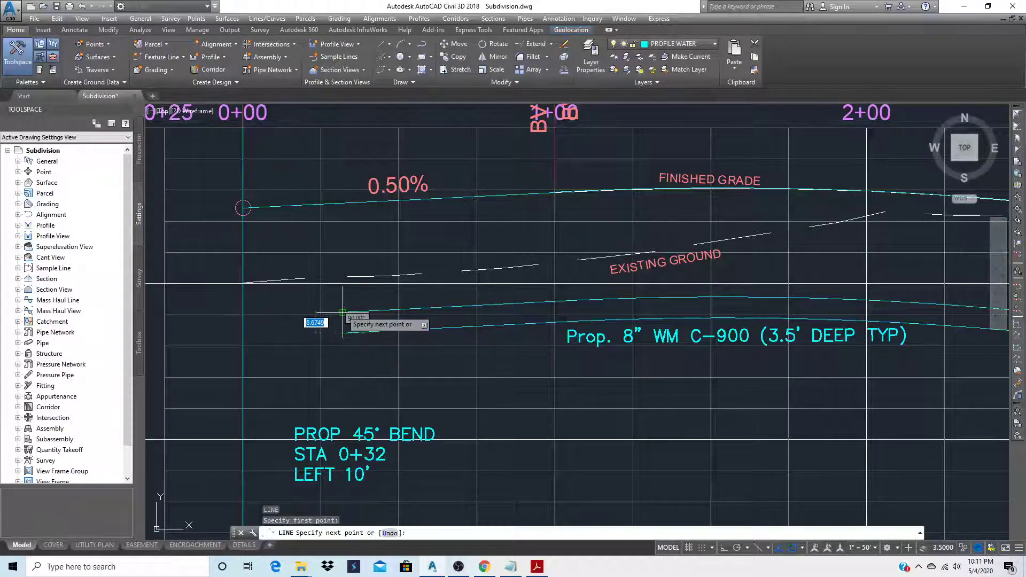
{"action": "left_click", "coordinate": [343, 312]}
{"action": "key", "text": "Return"}
- Rotate the three text lines of the "PROP 45° BEND STA 0+32 LEFT 10'" label by 90 degrees
{"action": "scroll", "coordinate": [352, 323], "scroll_direction": "down", "scroll_amount": 5}
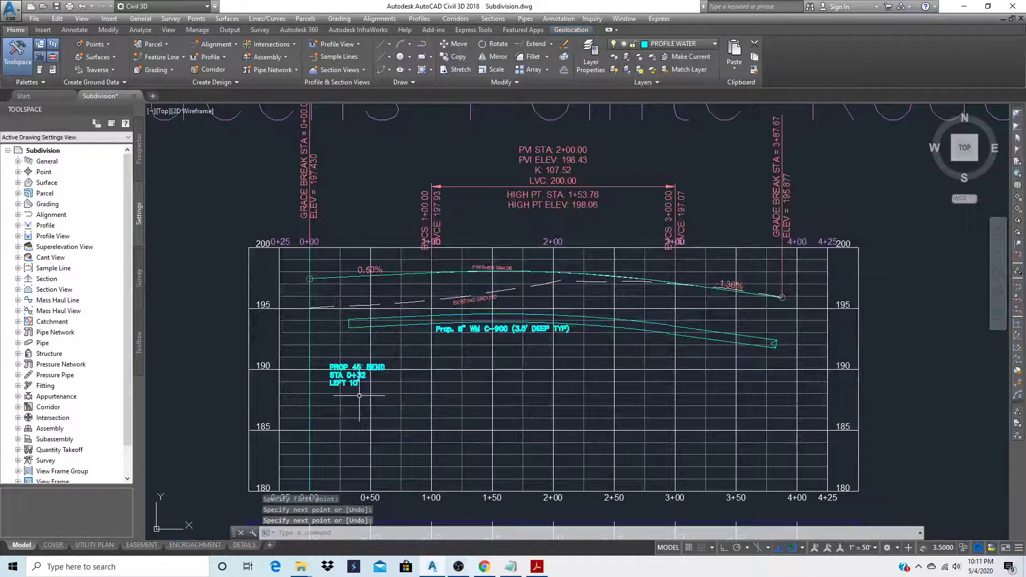
{"action": "type", "text": "ro"}
{"action": "key", "text": "Return"}
{"action": "scroll", "coordinate": [359, 396], "scroll_direction": "up", "scroll_amount": 4}
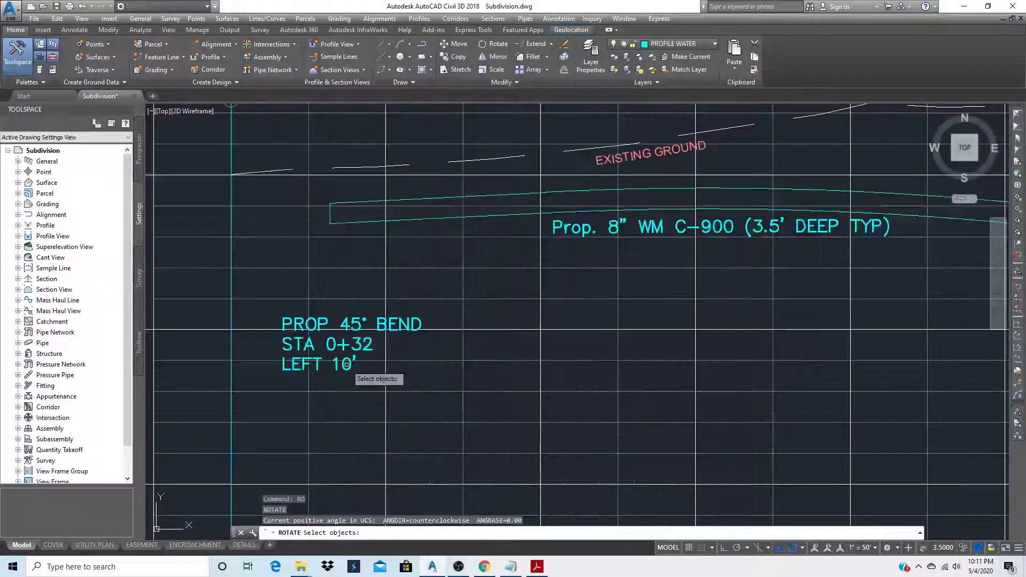
{"action": "left_click", "coordinate": [346, 365]}
{"action": "left_click", "coordinate": [336, 345]}
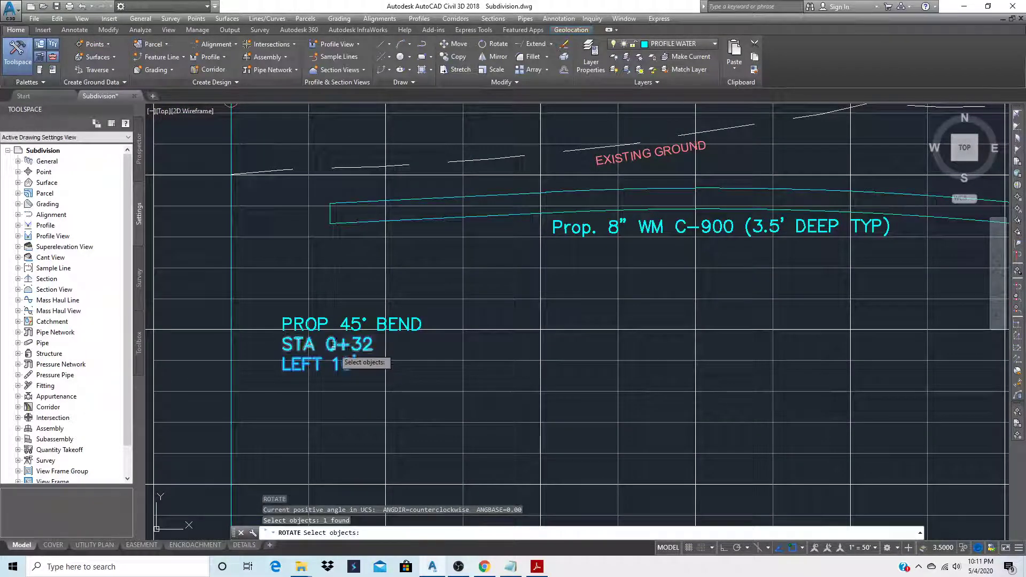
{"action": "left_click", "coordinate": [324, 320]}
{"action": "key", "text": "Return"}
{"action": "left_click", "coordinate": [297, 348]}
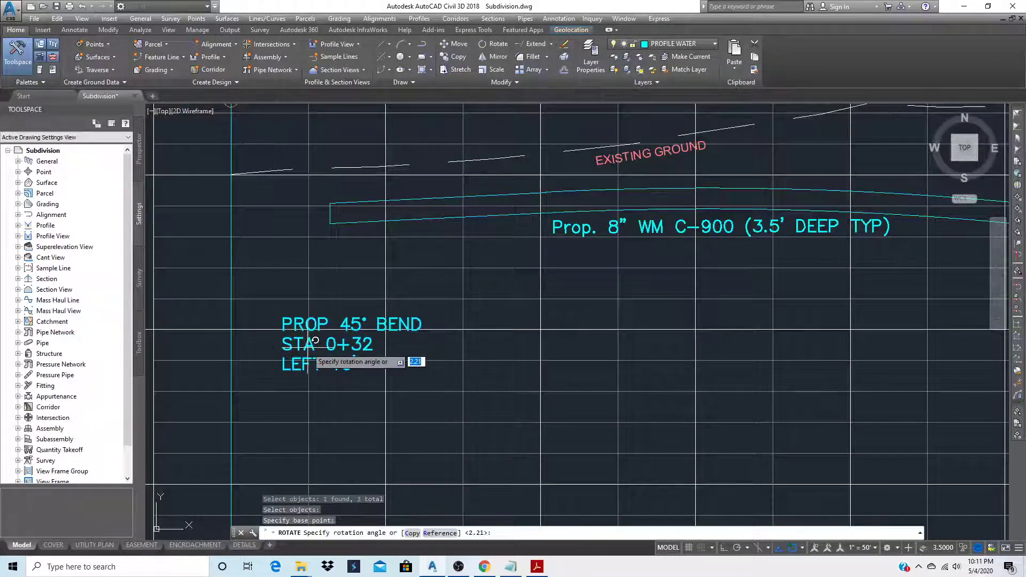
{"action": "type", "text": "90"}
{"action": "key", "text": "Return"}
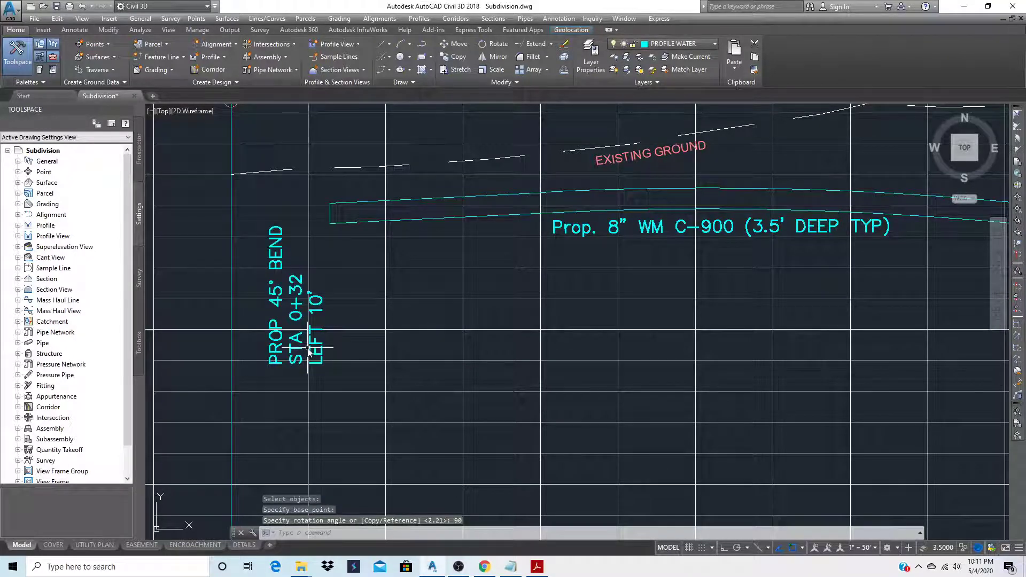
- Move the three lines of the vertical 45° bend label to directly beneath the pipe's start at station 0+32
{"action": "key", "text": "Return"}
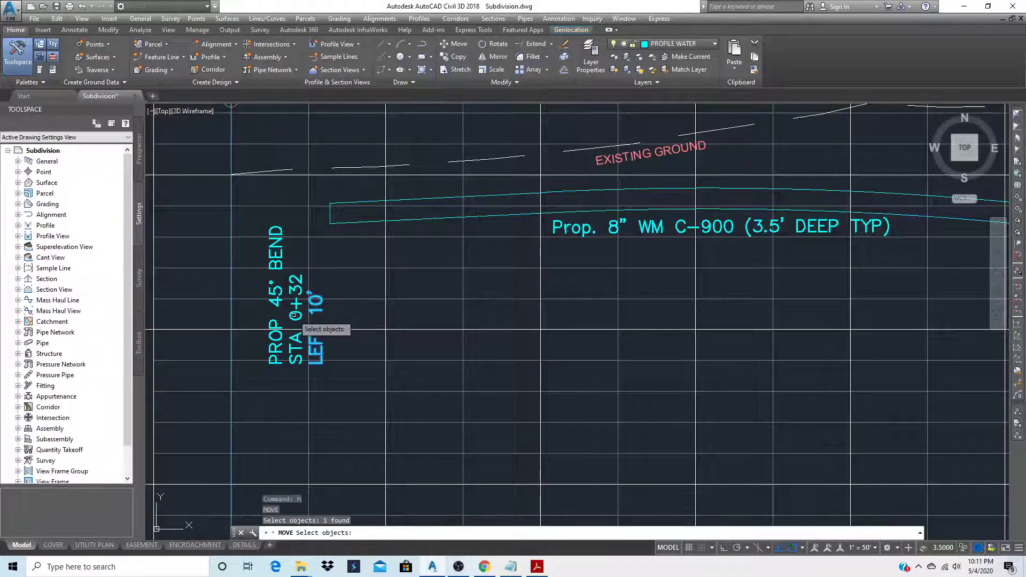
{"action": "left_click", "coordinate": [295, 315]}
{"action": "left_click", "coordinate": [279, 312]}
{"action": "key", "text": "Return"}
{"action": "left_click", "coordinate": [289, 301]}
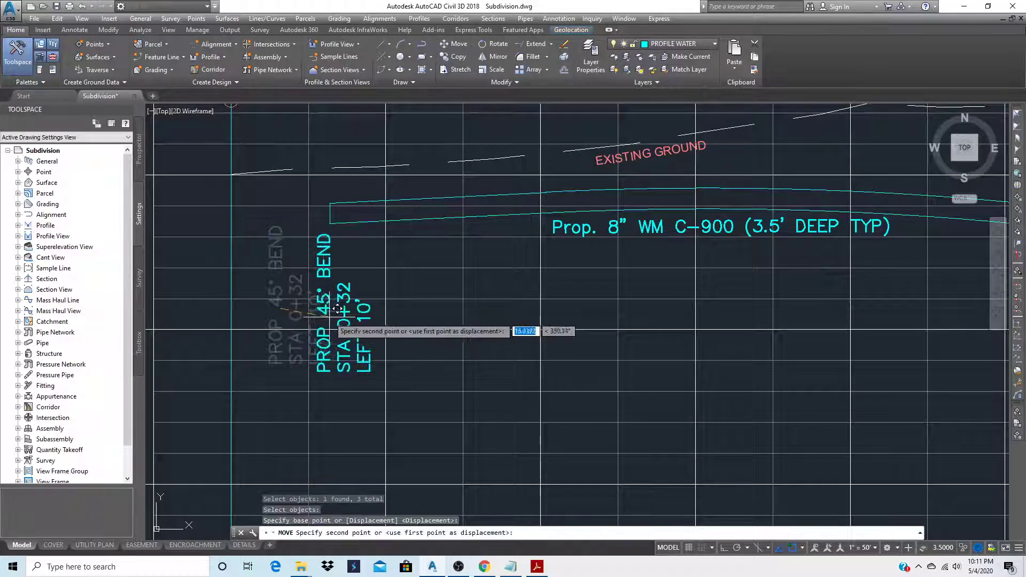
{"action": "left_click", "coordinate": [338, 309]}
{"action": "scroll", "coordinate": [333, 361], "scroll_direction": "down", "scroll_amount": 2}
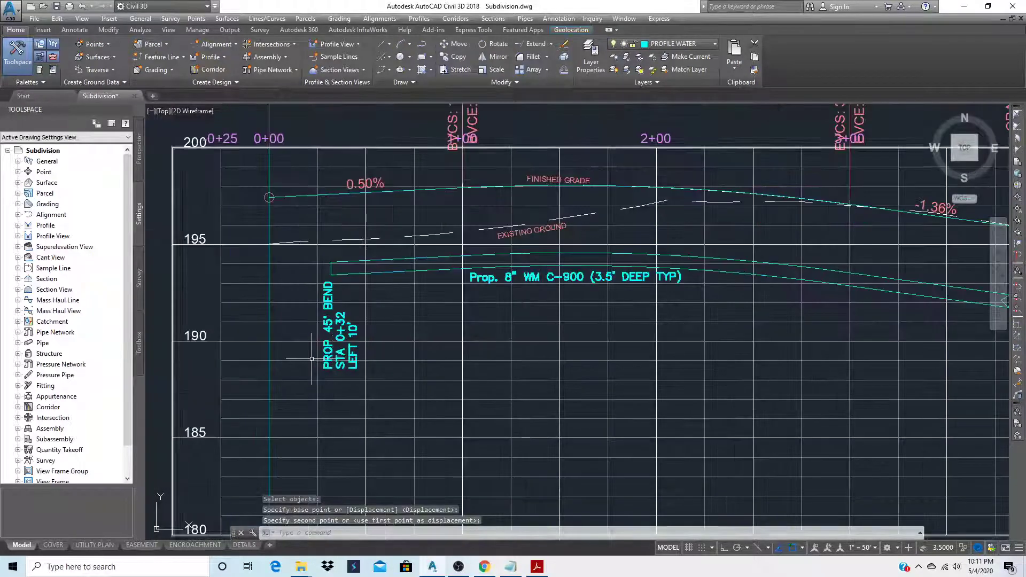
{"action": "scroll", "coordinate": [312, 358], "scroll_direction": "down", "scroll_amount": 2}
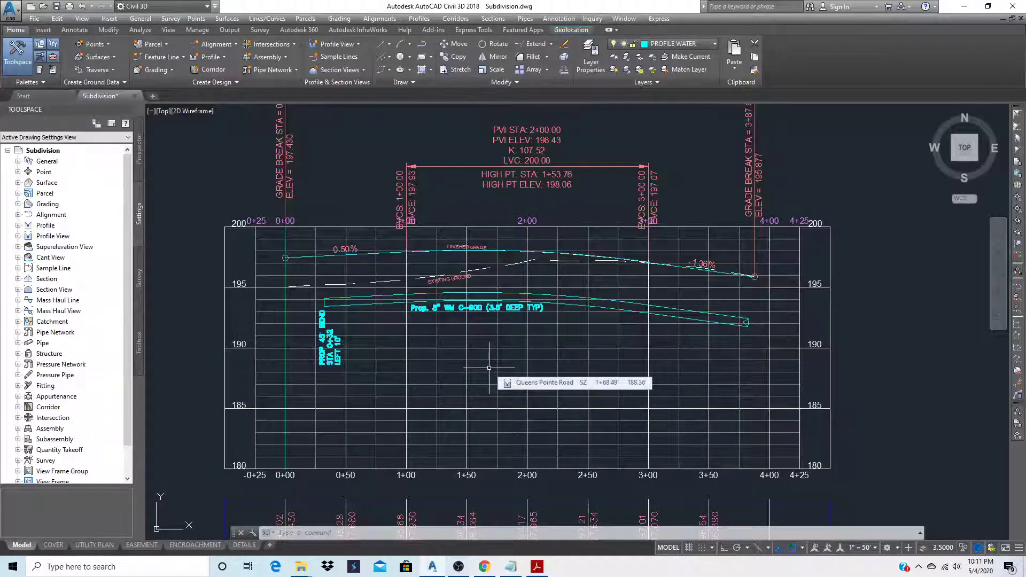
{"action": "scroll", "coordinate": [489, 367], "scroll_direction": "down", "scroll_amount": 3}
{"action": "scroll", "coordinate": [507, 361], "scroll_direction": "down", "scroll_amount": 10}
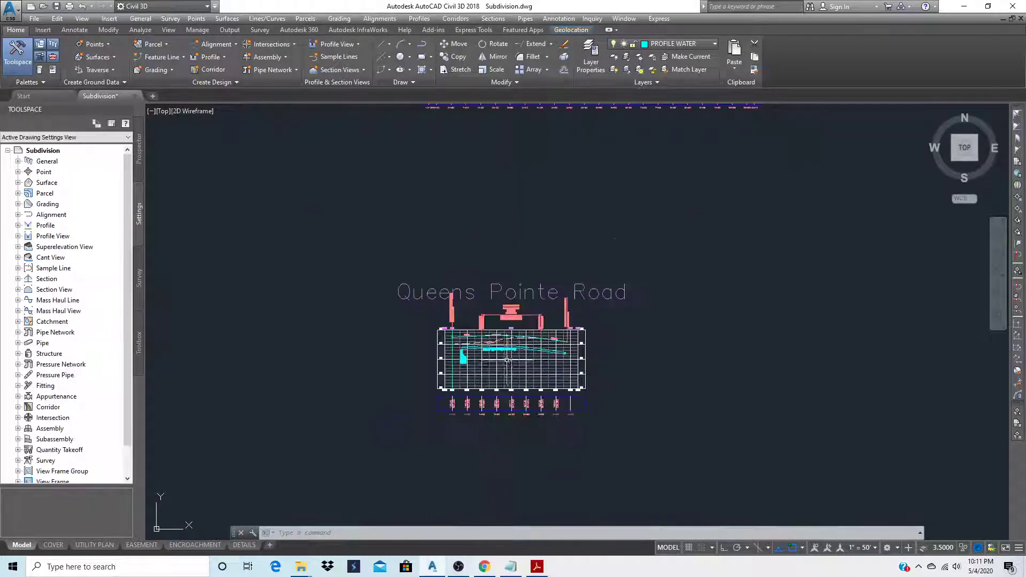
{"action": "scroll", "coordinate": [431, 361], "scroll_direction": "up", "scroll_amount": 2}
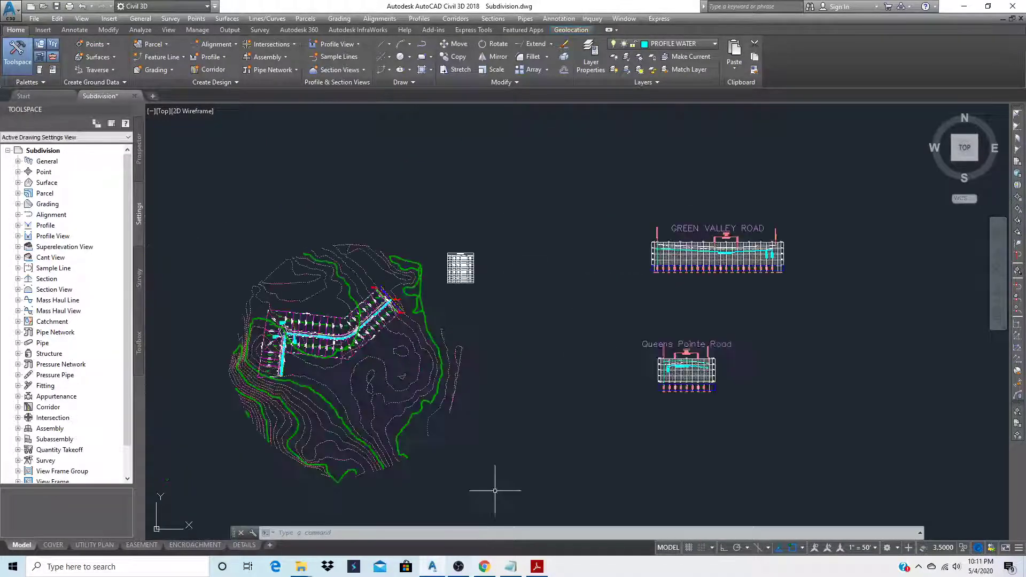
{"action": "left_click", "coordinate": [456, 568]}
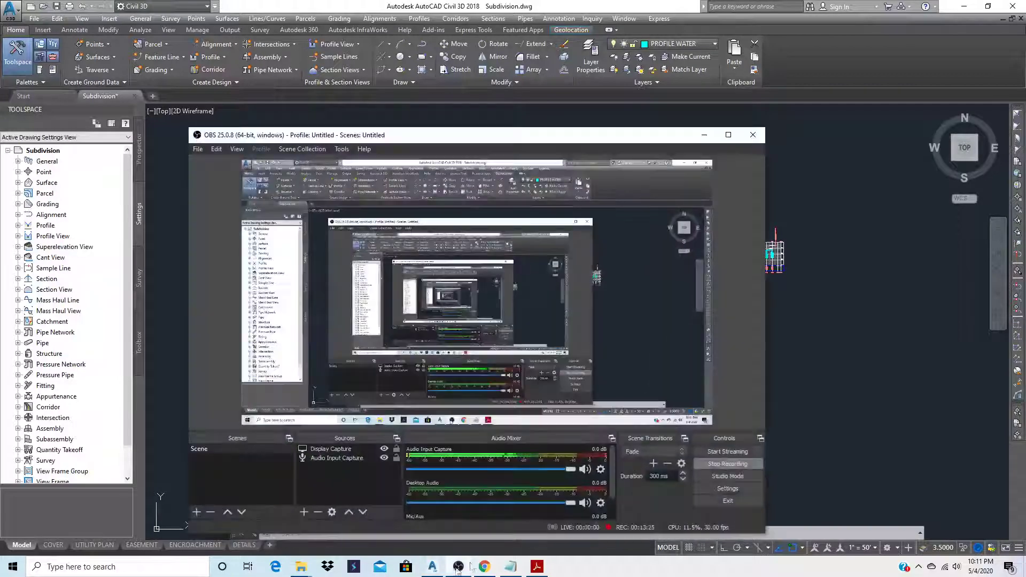